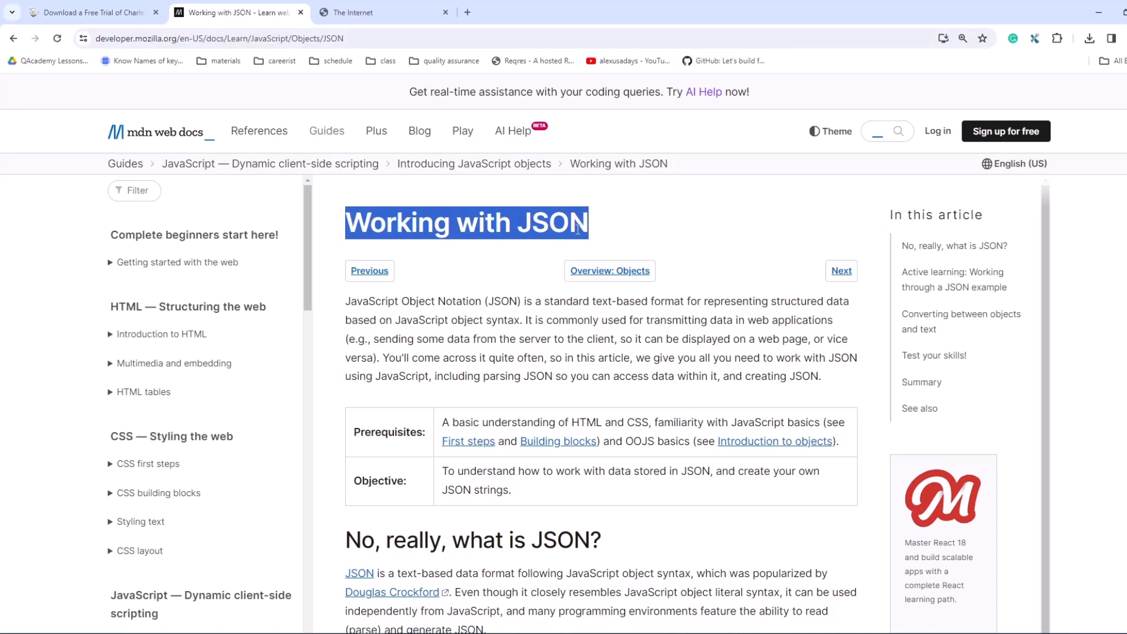
Step: Read the introductory definition of JSON and its use for transmitting data in the "Working with JSON" article
click(501, 286)
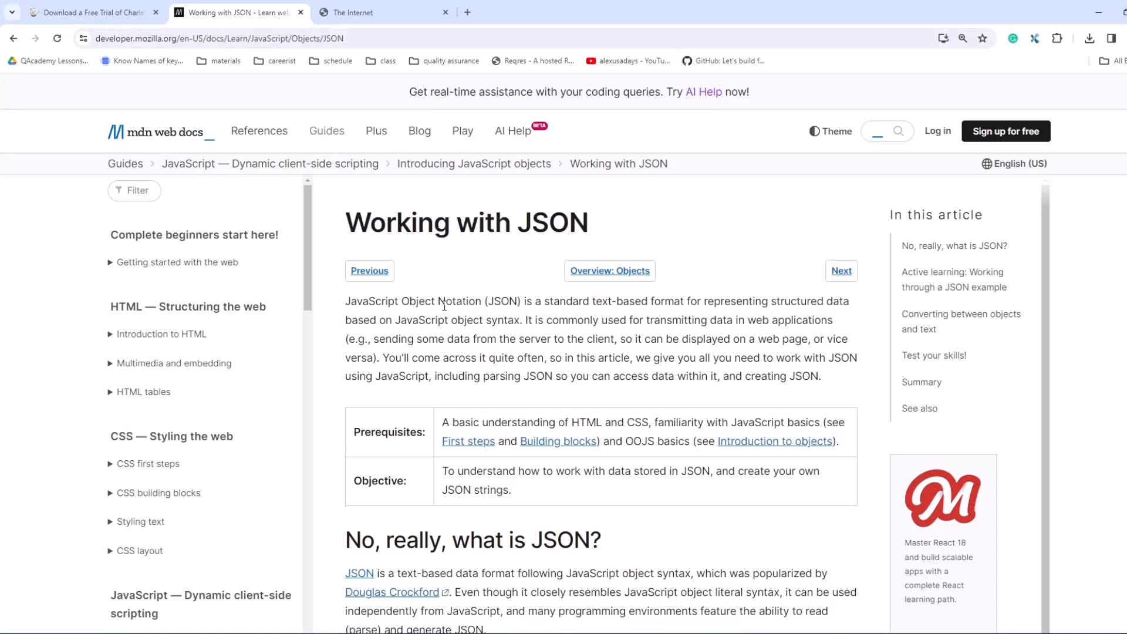
drag(524, 302, 654, 304)
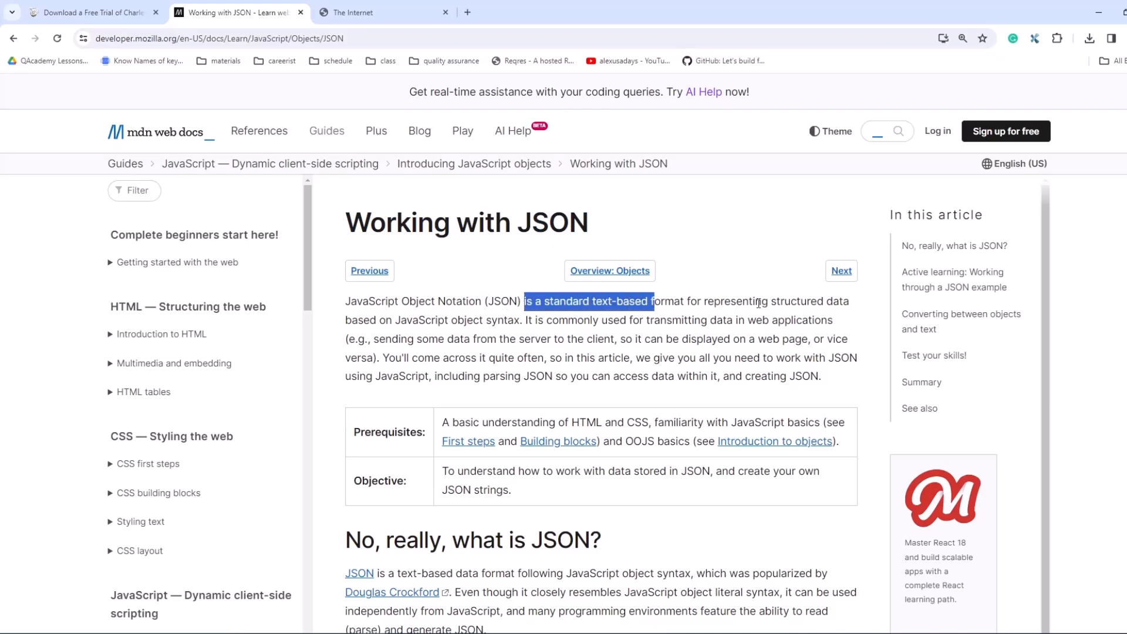
click(399, 335)
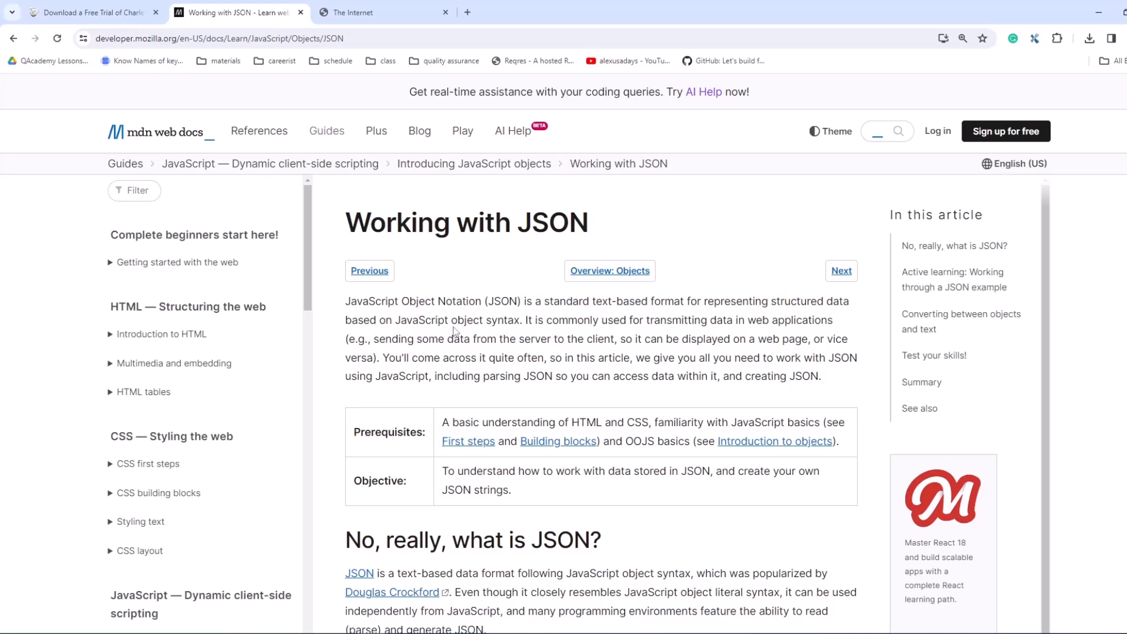
drag(529, 324, 770, 323)
click(837, 324)
Step: Capture the article page's Fetch/XHR requests in the developer tools' network log by reloading the page
right_click(568, 191)
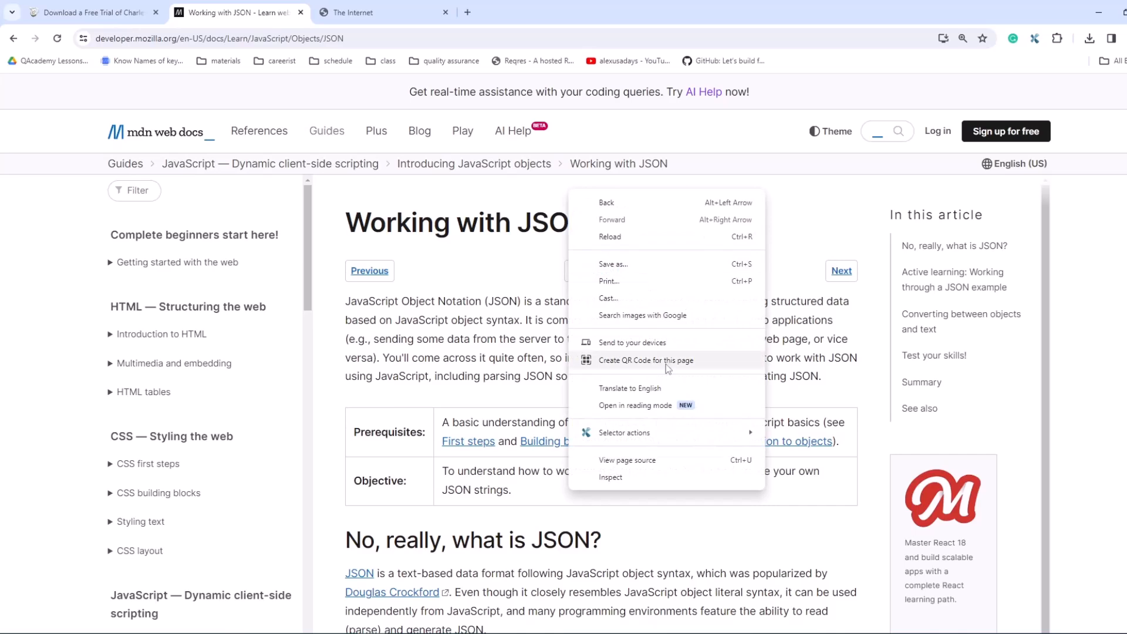
click(626, 485)
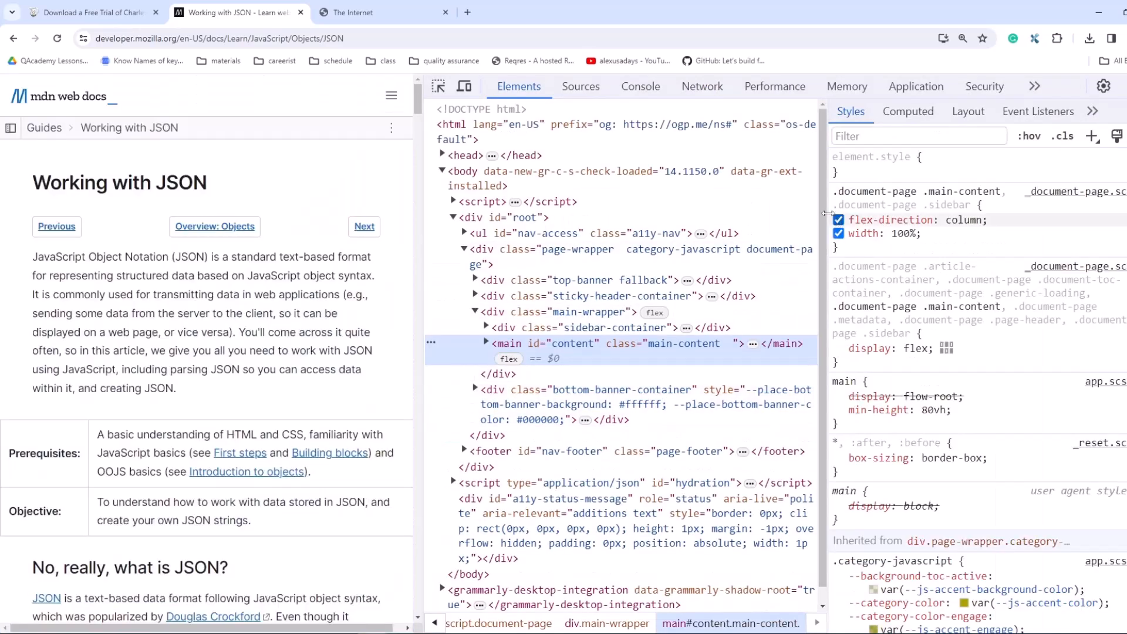
drag(827, 213, 706, 146)
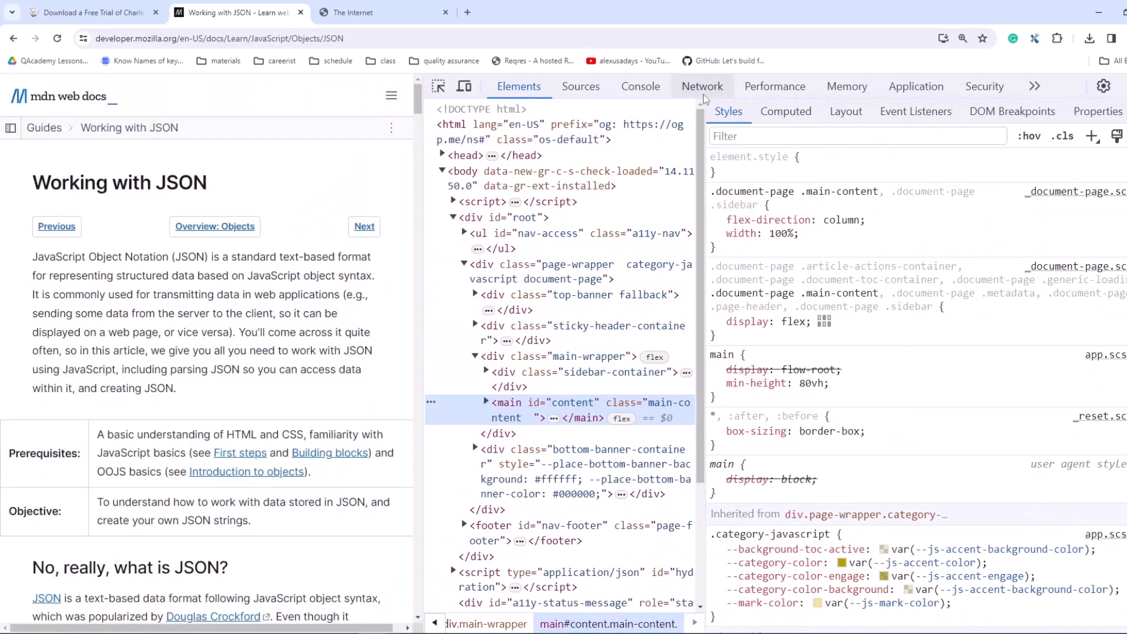
click(703, 89)
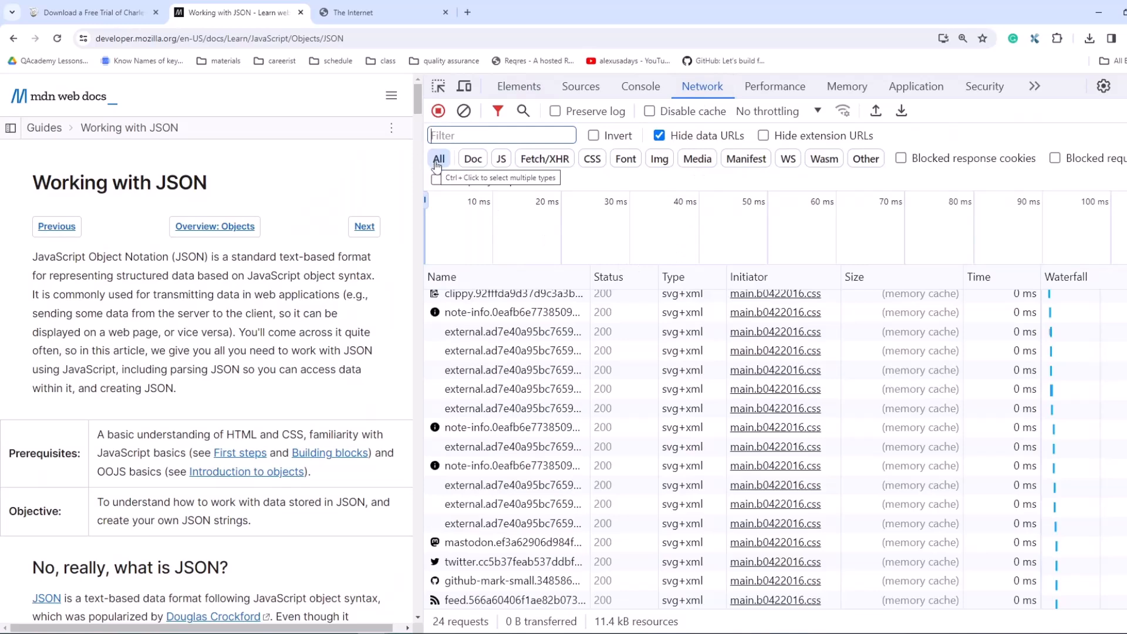
click(553, 166)
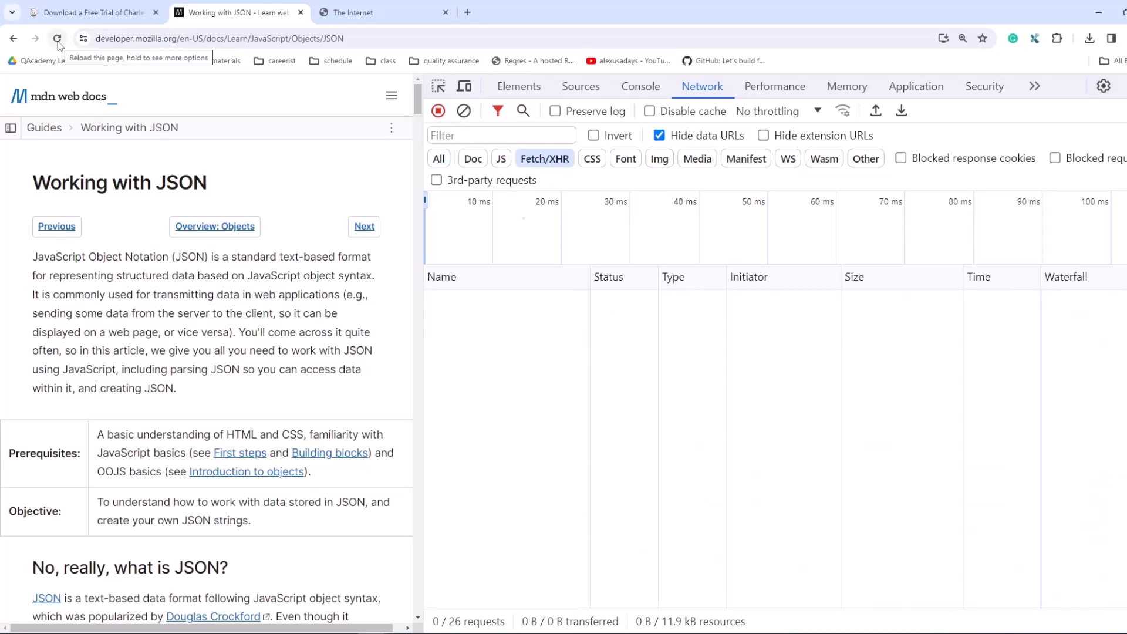
click(58, 40)
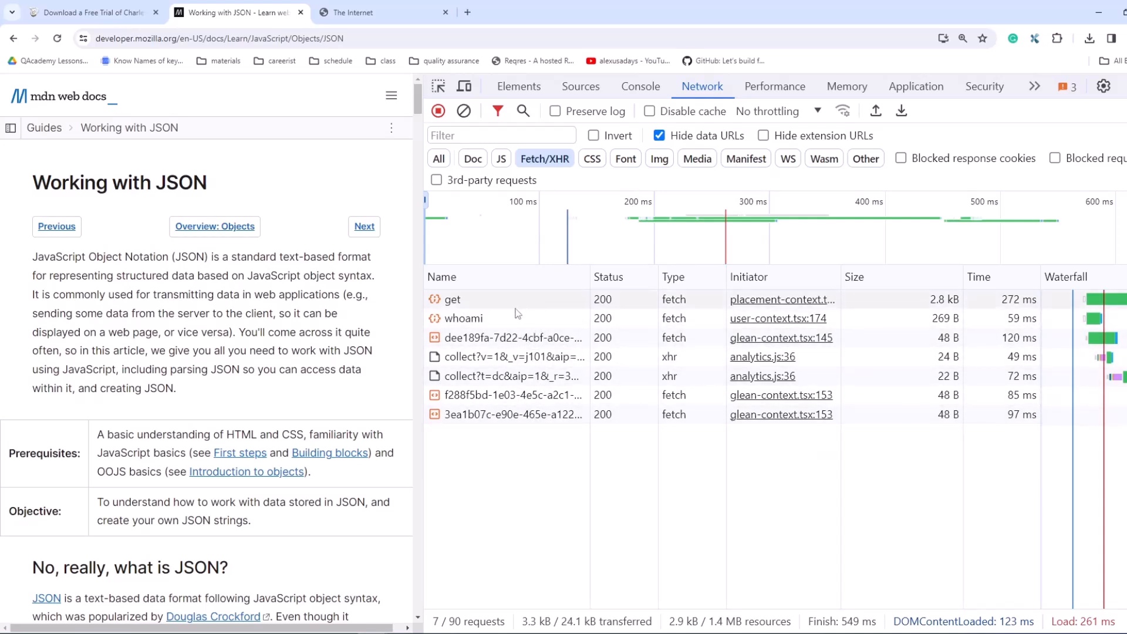
Step: Examine the whoami request's headers, including its request URL, method and status code
click(480, 319)
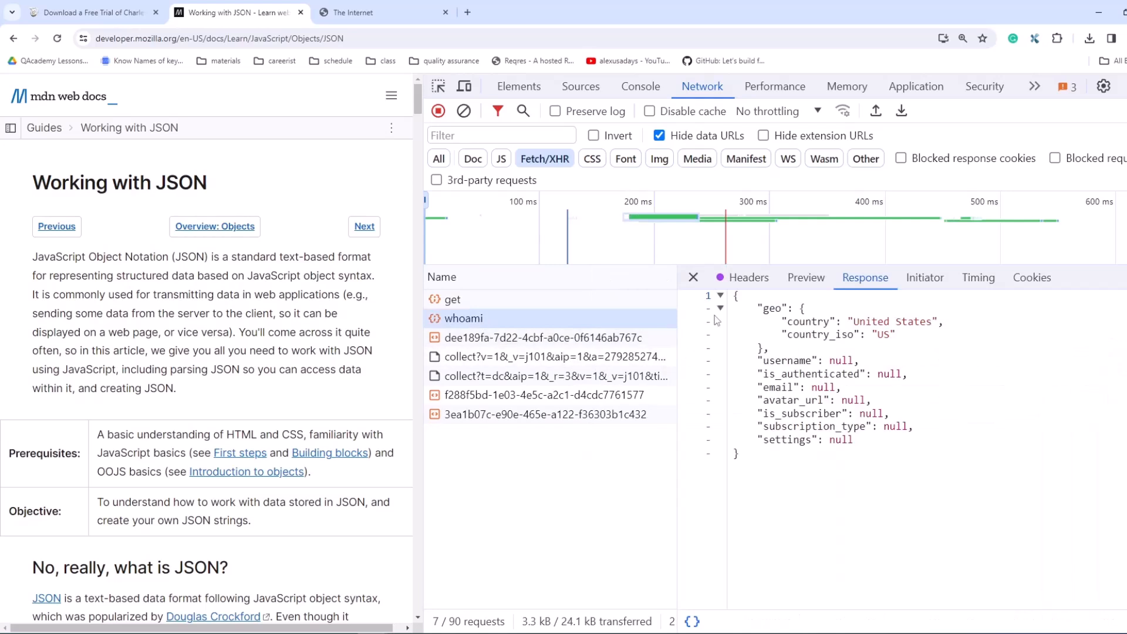
click(744, 283)
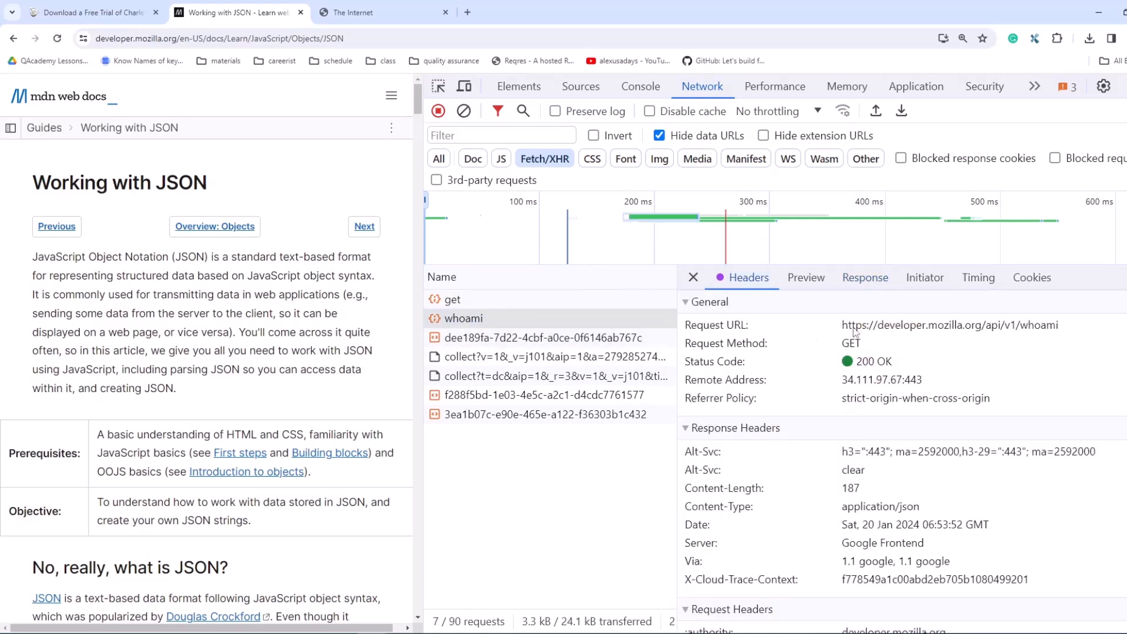
drag(1060, 326, 846, 347)
drag(921, 364, 862, 357)
Step: Examine the whoami request's JSON response, including its enclosing braces and the country key-value pairs inside the geo object
click(865, 277)
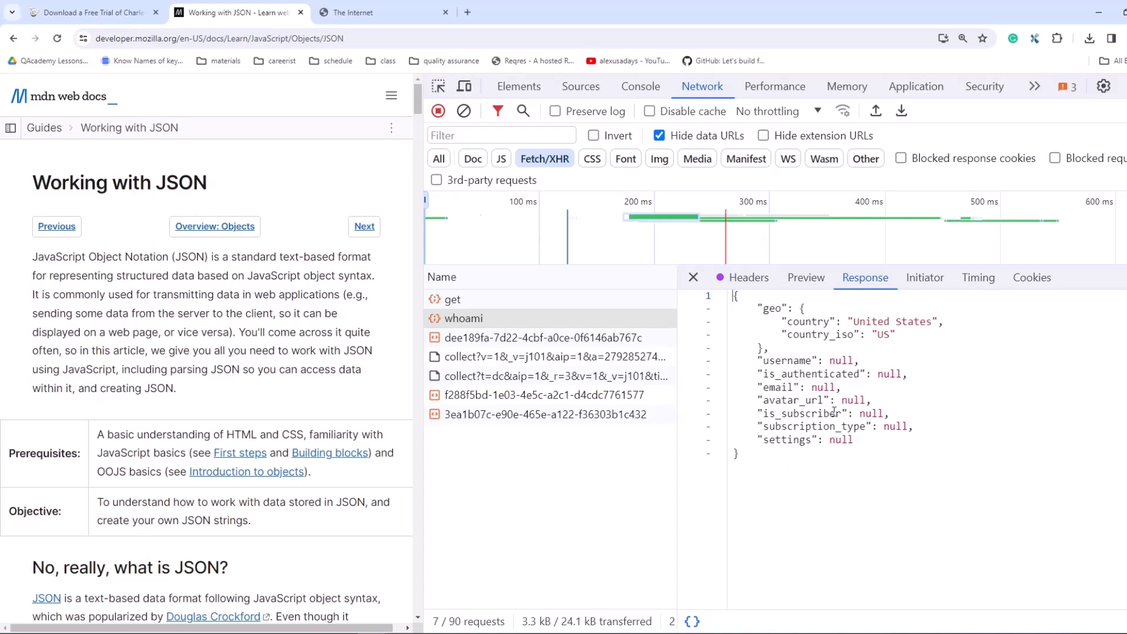
drag(733, 297, 815, 459)
click(843, 360)
drag(787, 327, 946, 321)
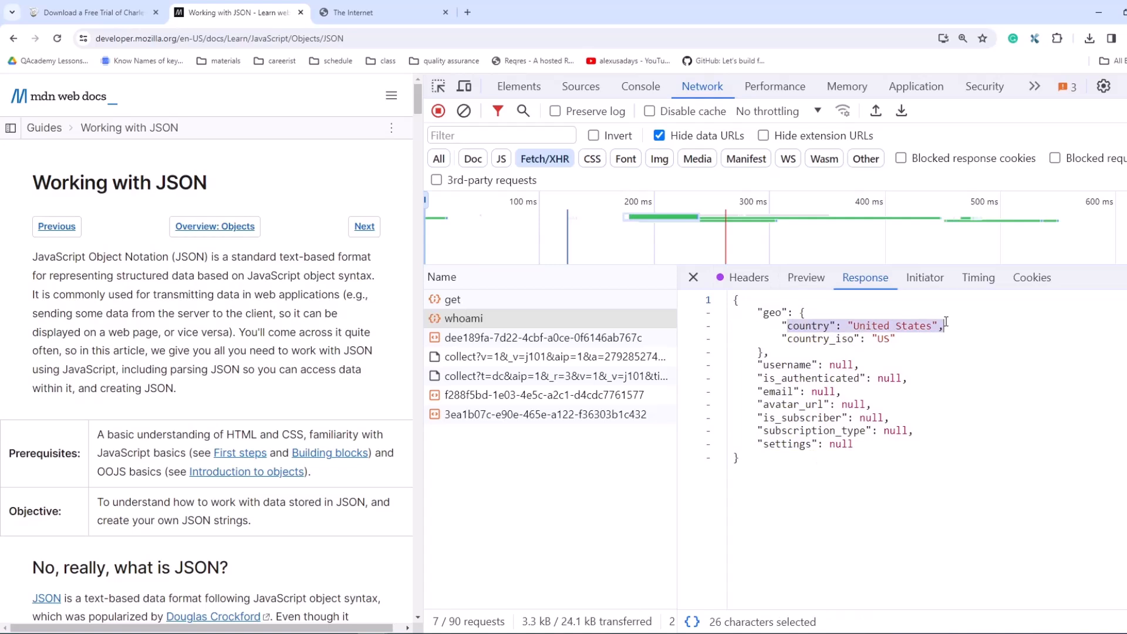
click(938, 352)
drag(801, 339, 763, 358)
drag(896, 338, 735, 301)
drag(771, 462, 692, 292)
click(856, 495)
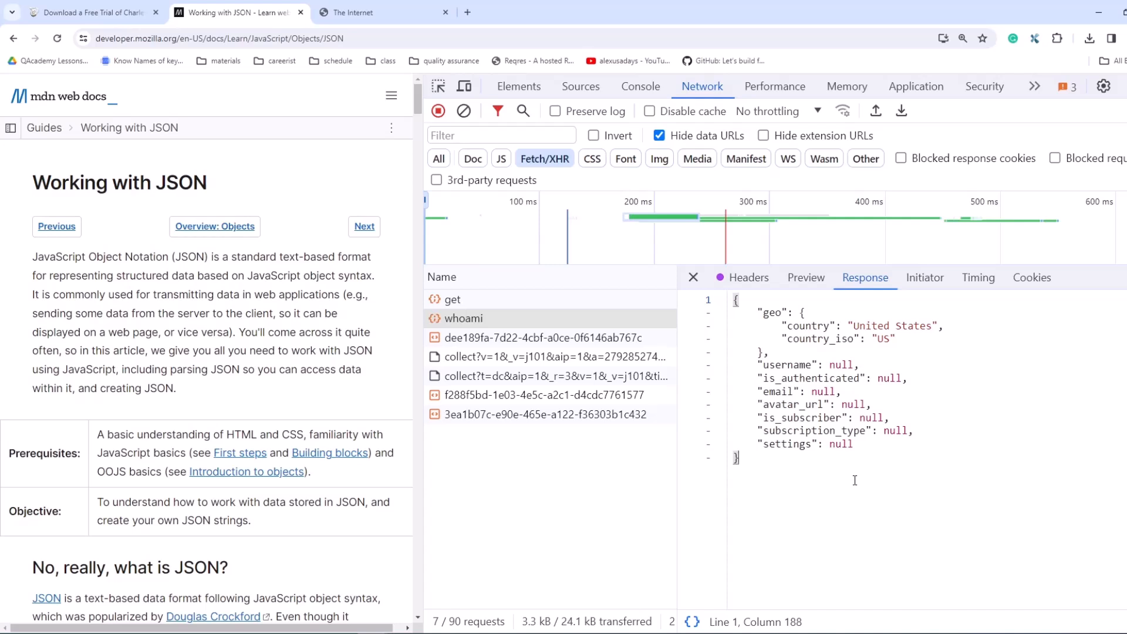
Step: Switch to the Charles website, check its address, and download the Windows x86_64 installer for version 4.6.5
click(131, 22)
click(147, 38)
click(158, 39)
drag(317, 38, 127, 40)
click(398, 132)
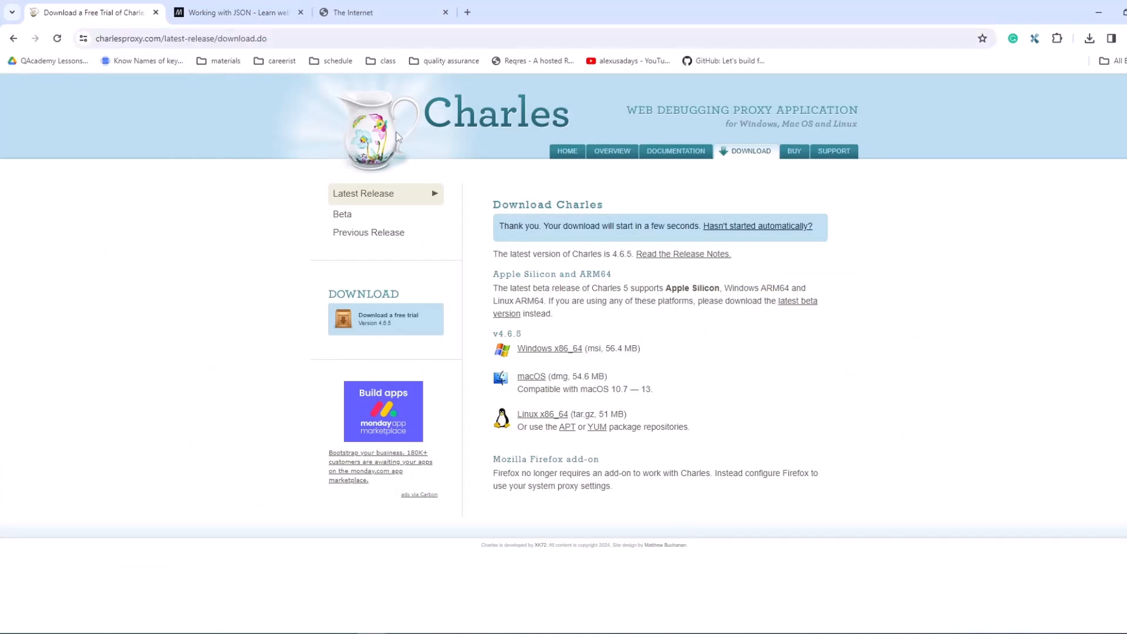
double_click(241, 38)
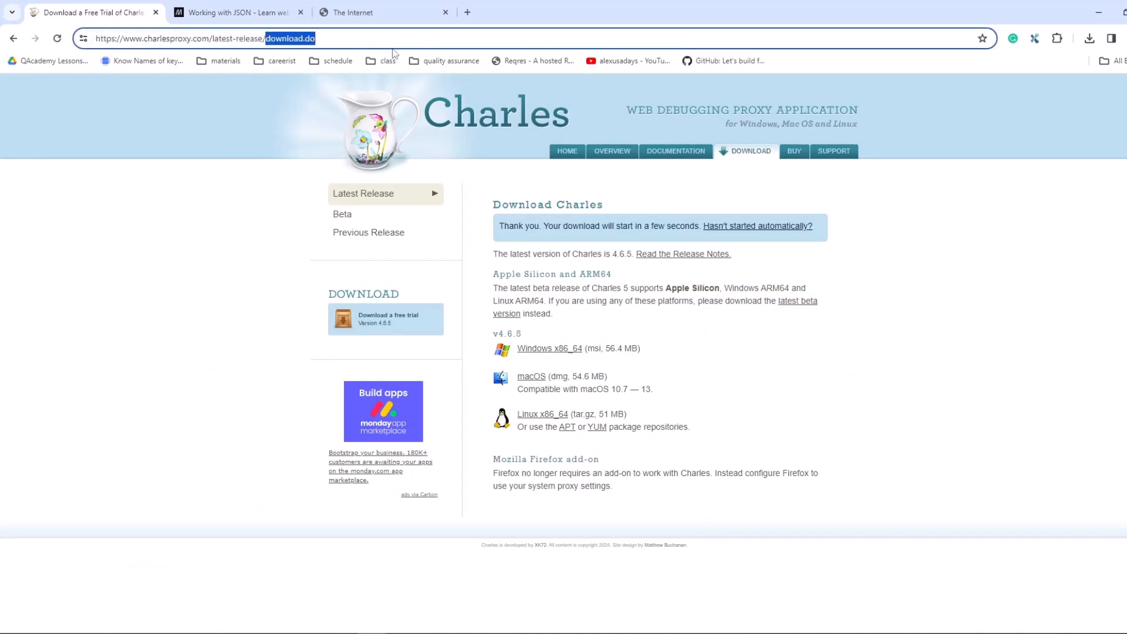
click(322, 149)
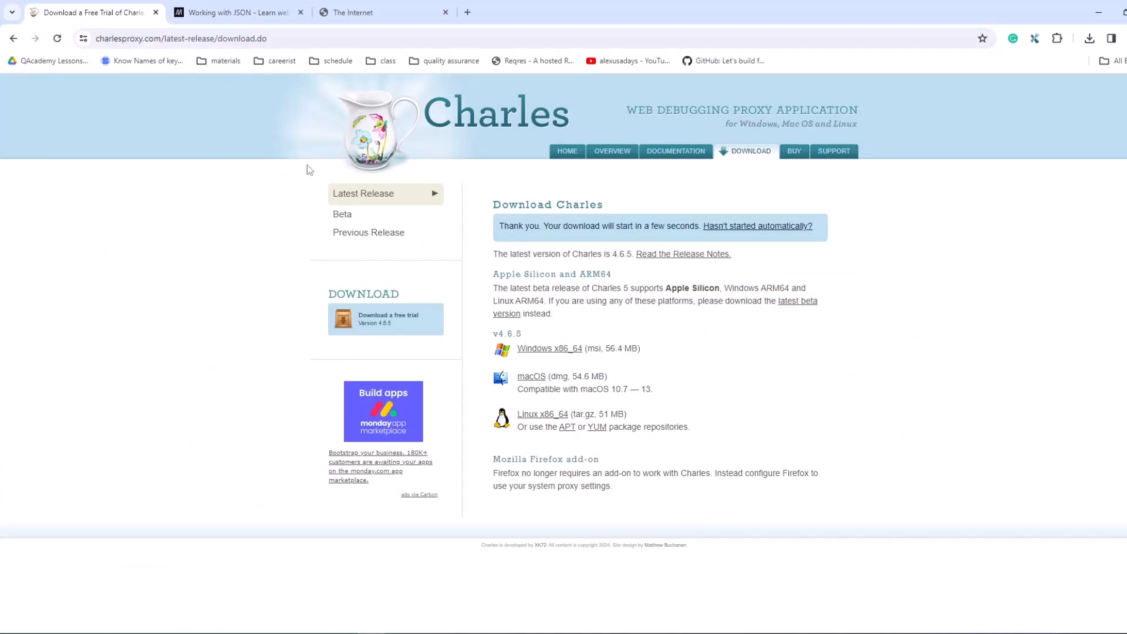
click(749, 156)
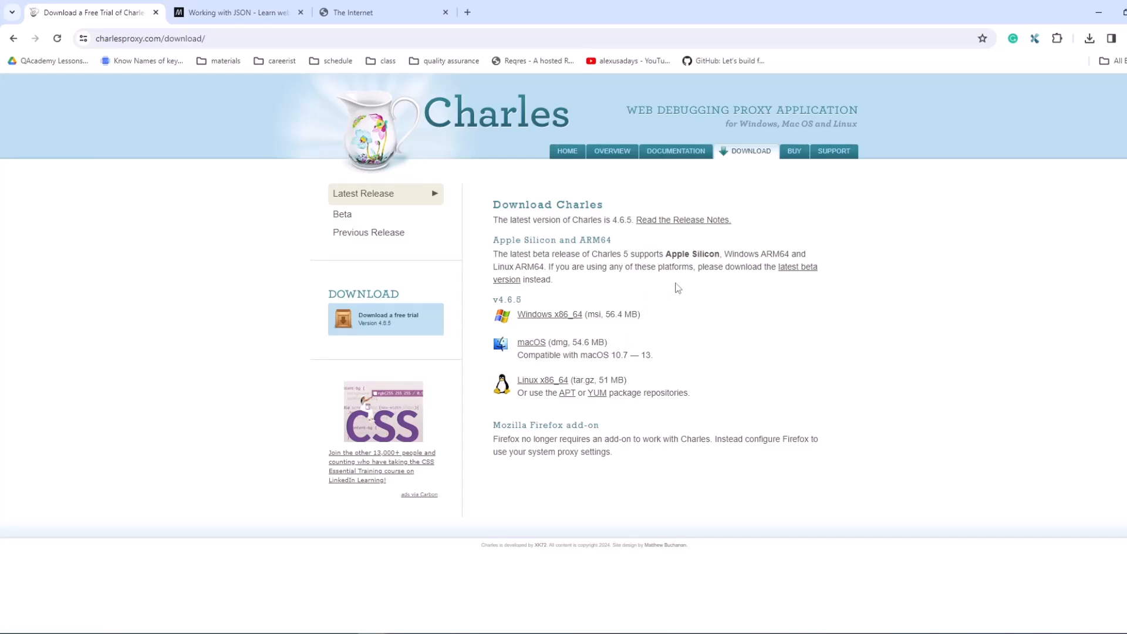
click(559, 315)
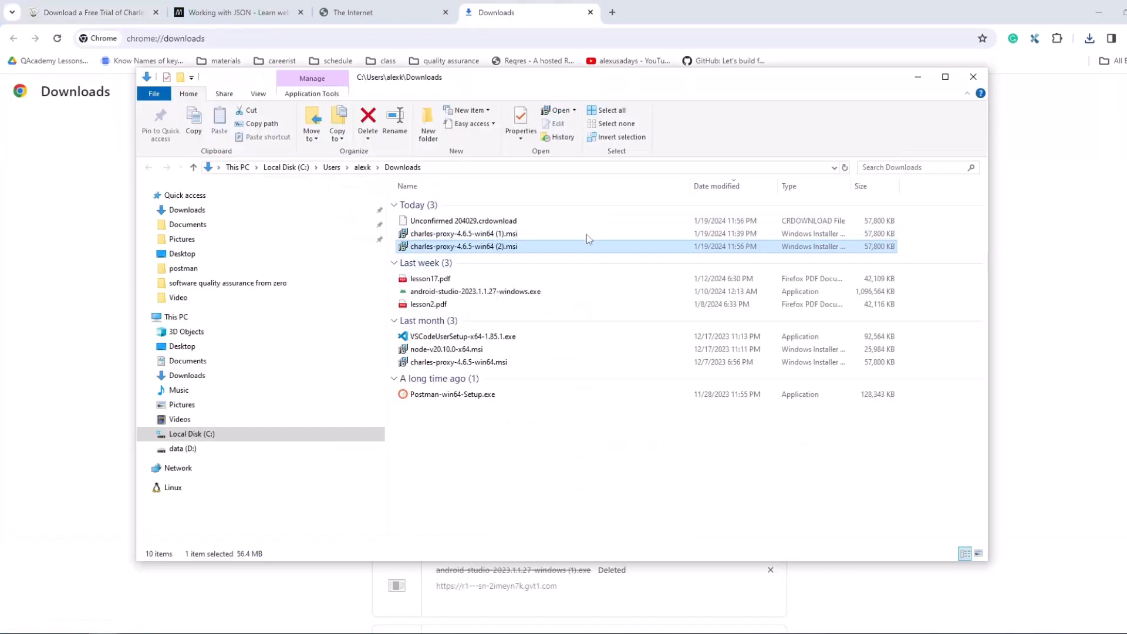
Step: Install Charles 4.6.5 from charles-proxy-4.6.5-win64 (2).msi, accepting the license agreement and keeping the destination folder C:\Program Files\Charles\
double_click(496, 247)
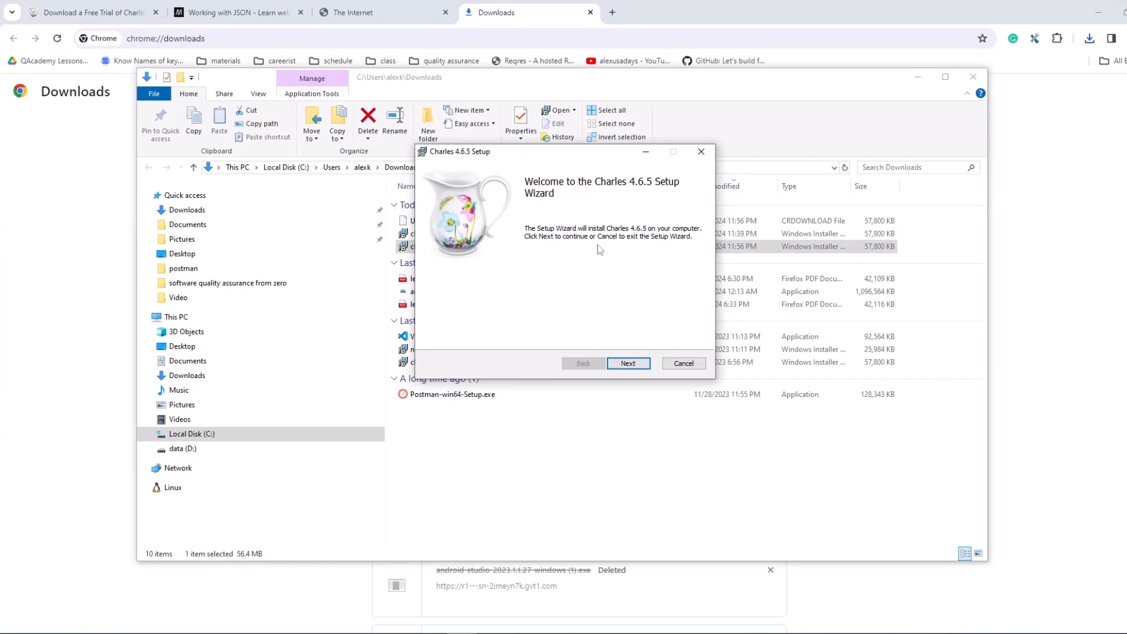
click(628, 364)
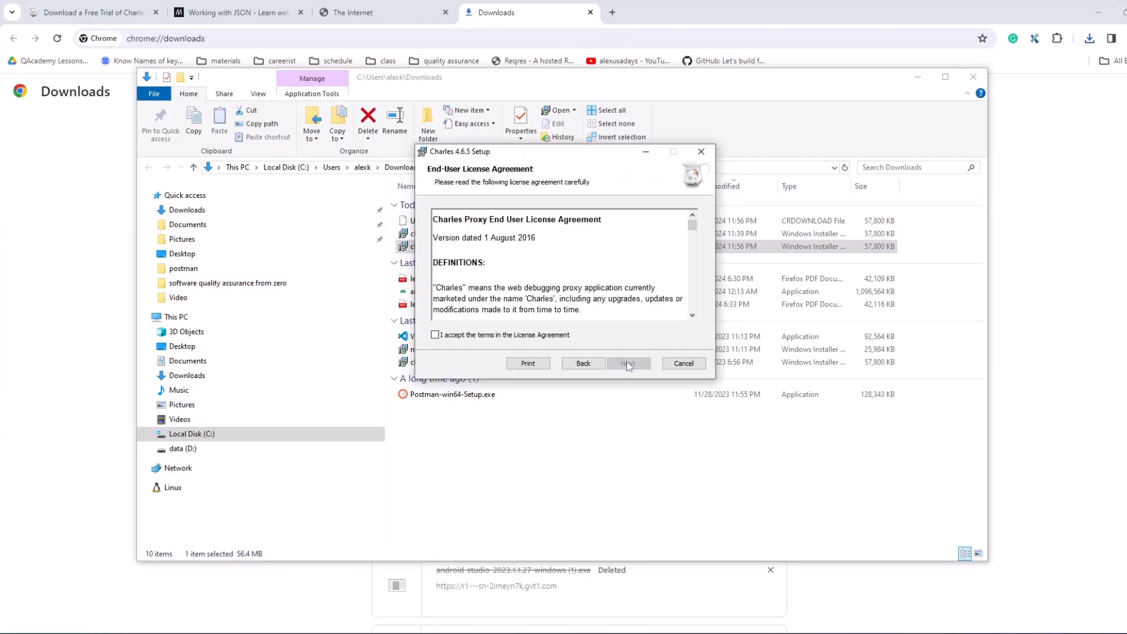
click(434, 335)
scroll(637, 318, down, 5)
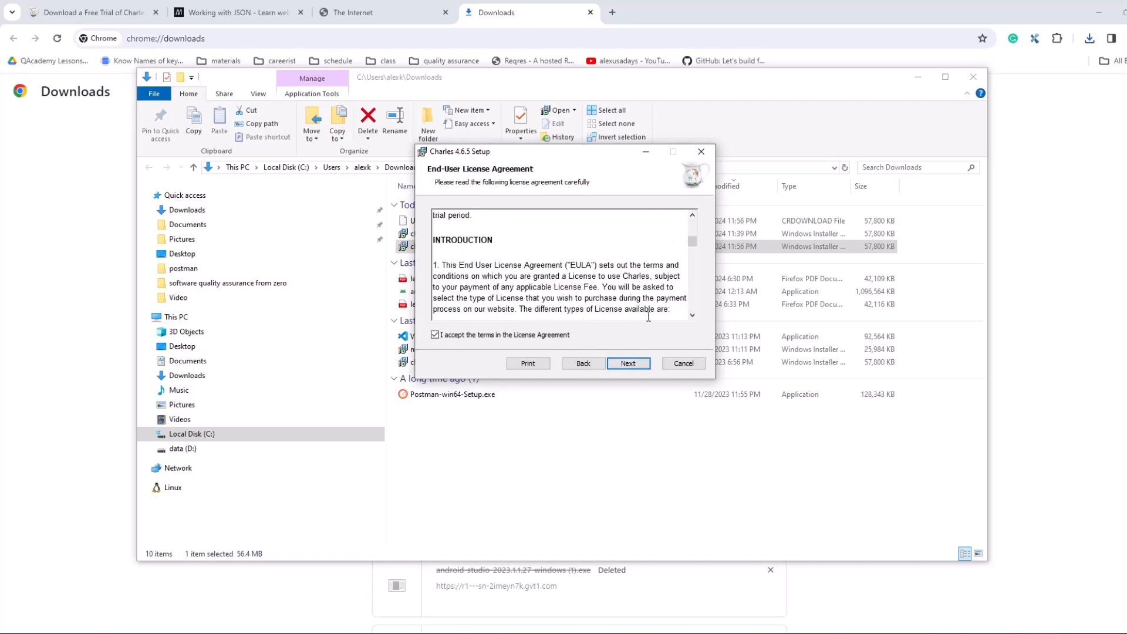
click(627, 364)
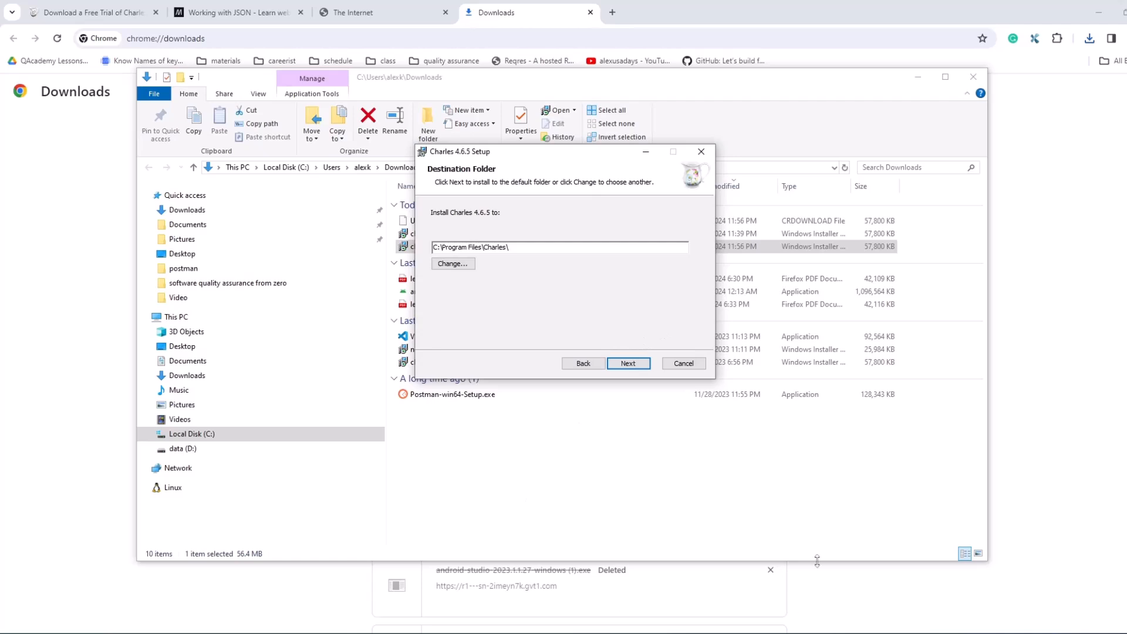
click(628, 364)
click(628, 363)
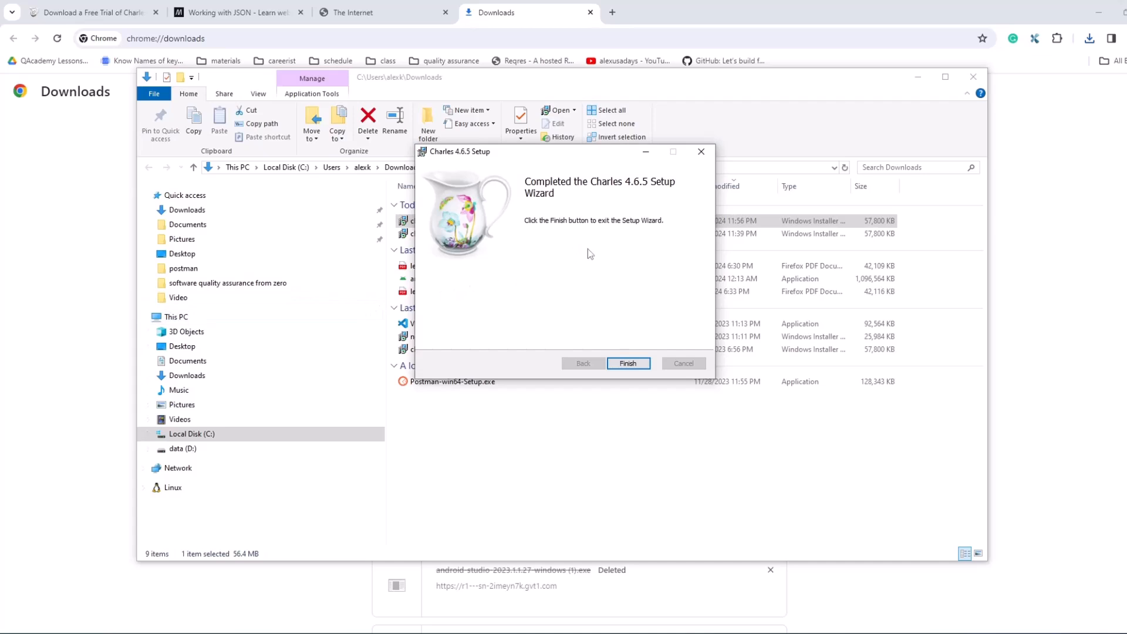
click(634, 365)
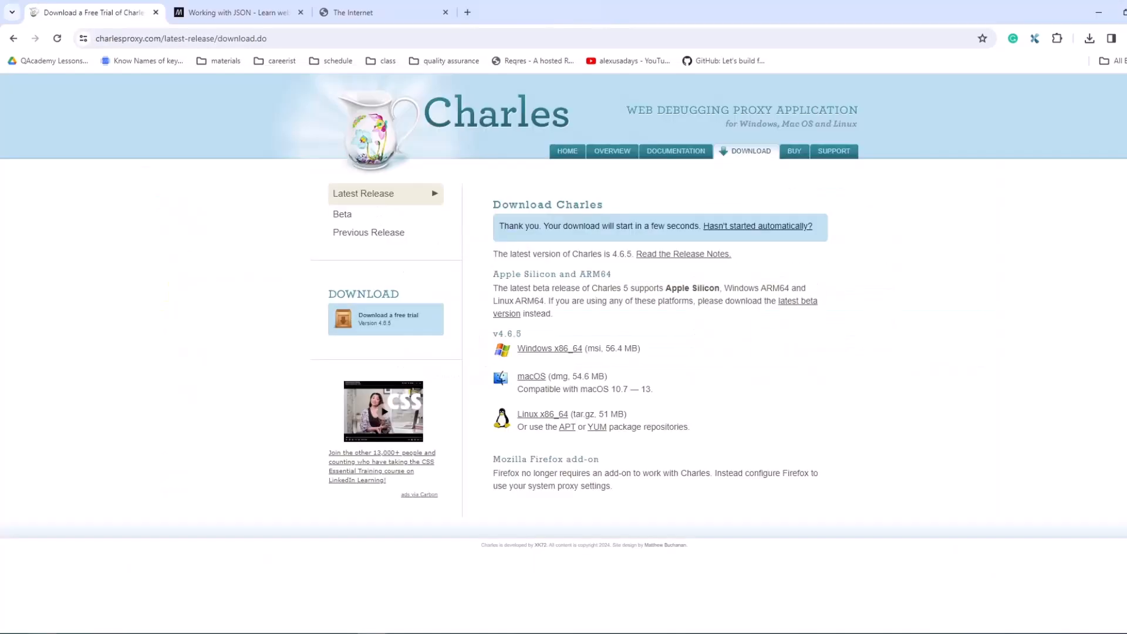
Step: Search Windows for "cha", launch the Charles app and reposition its window over the browser
click(88, 621)
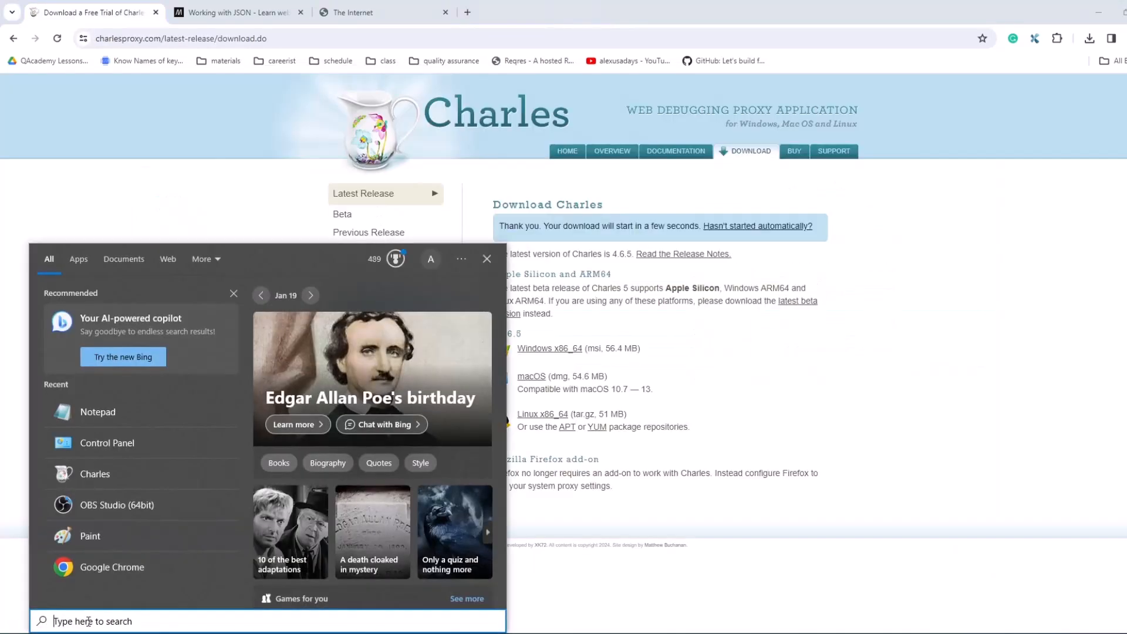
text(cha)
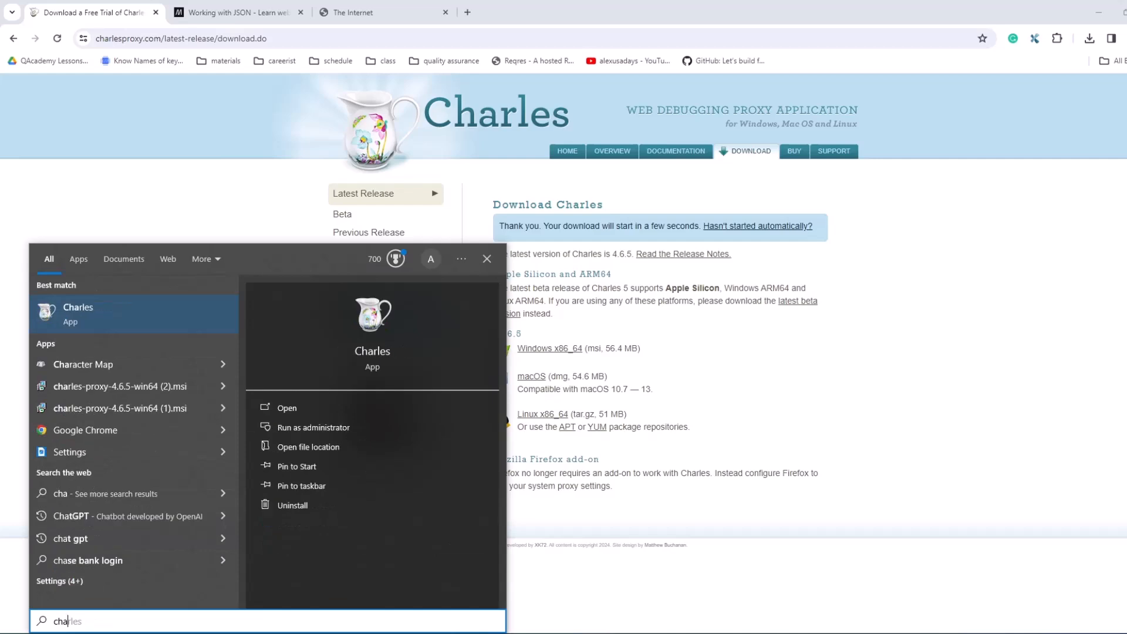
click(100, 320)
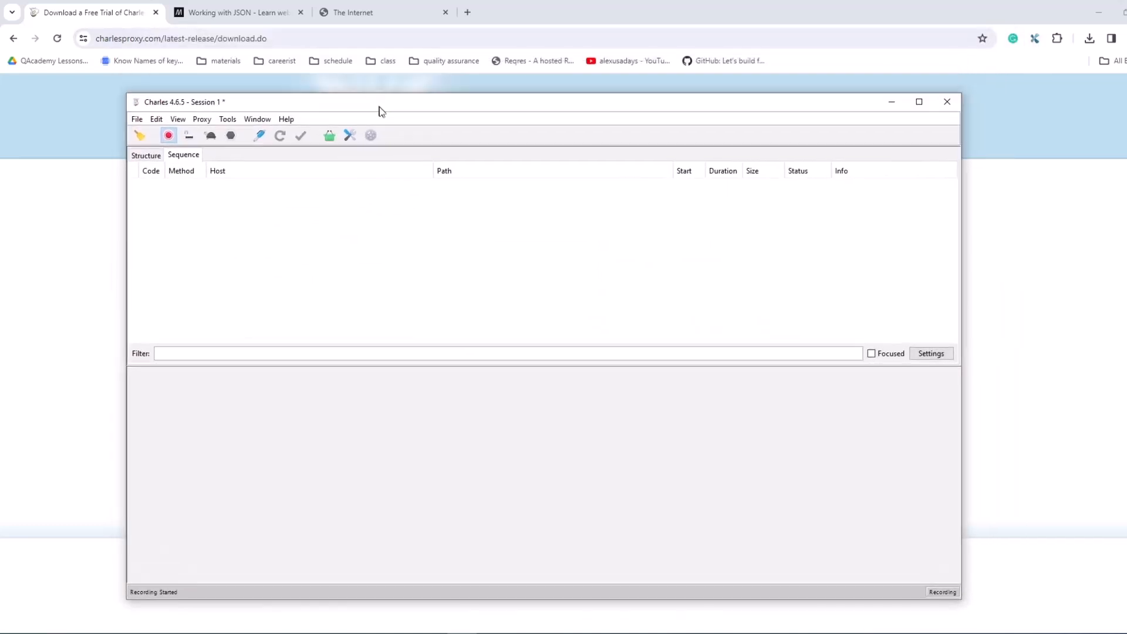
drag(380, 111, 477, 82)
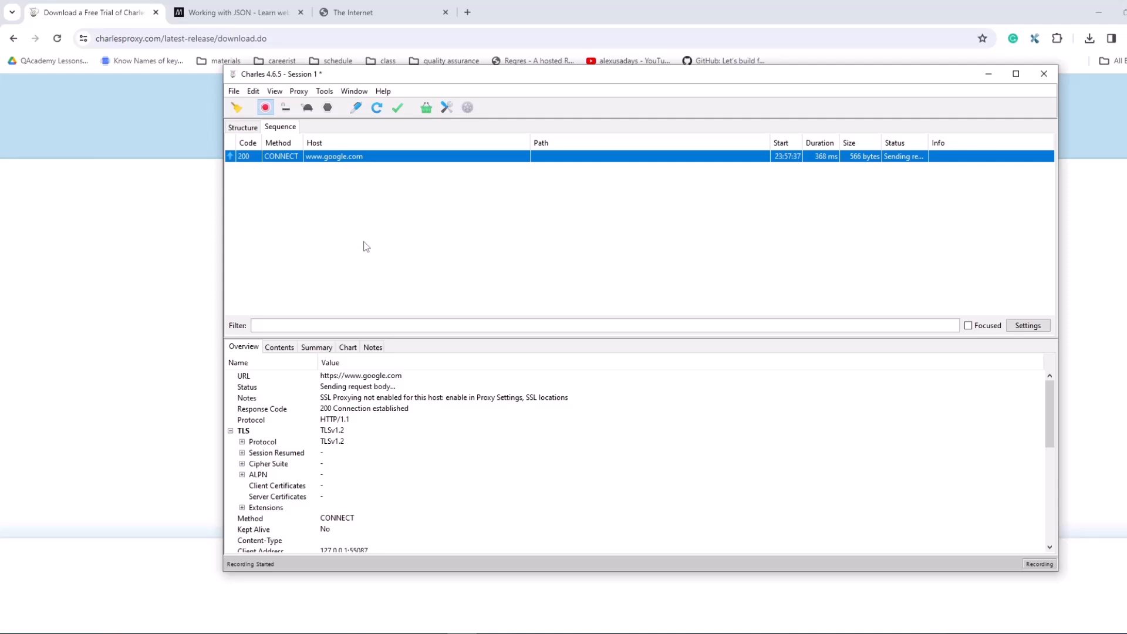
Step: Compare the Structure and Sequence views of the recorded Charles session, ending at the Sequence view's filter
click(241, 128)
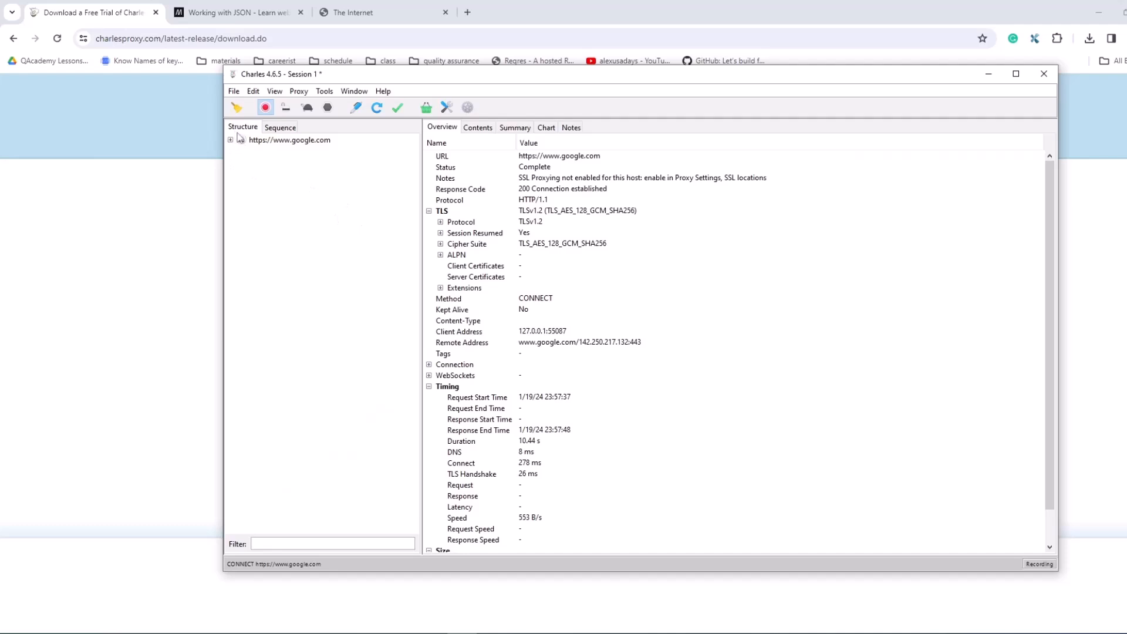
click(281, 128)
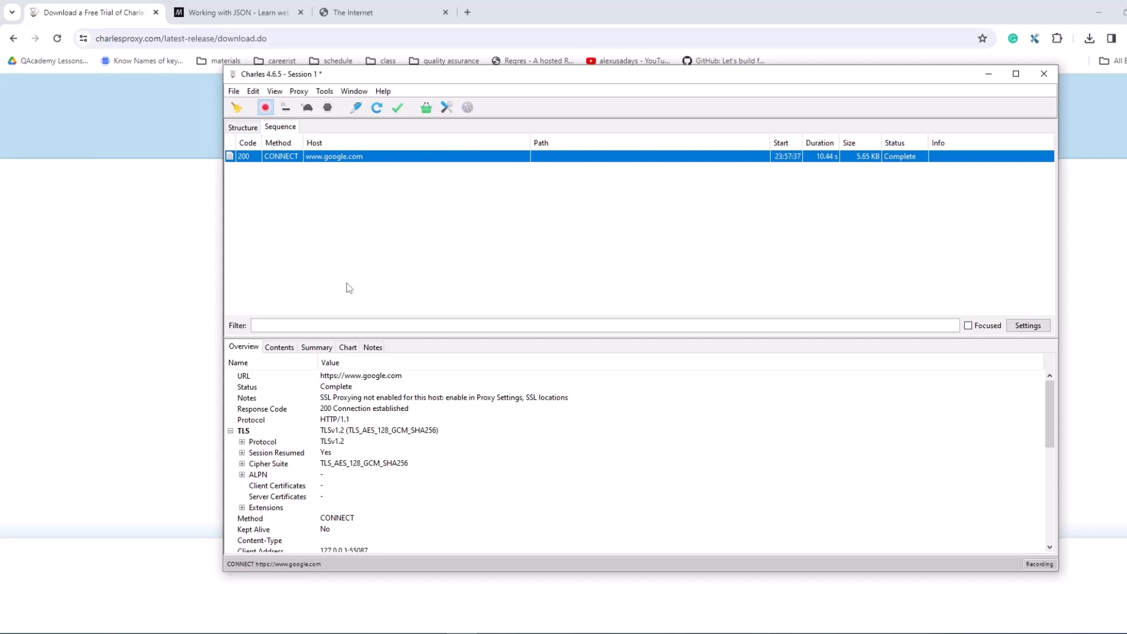
click(345, 325)
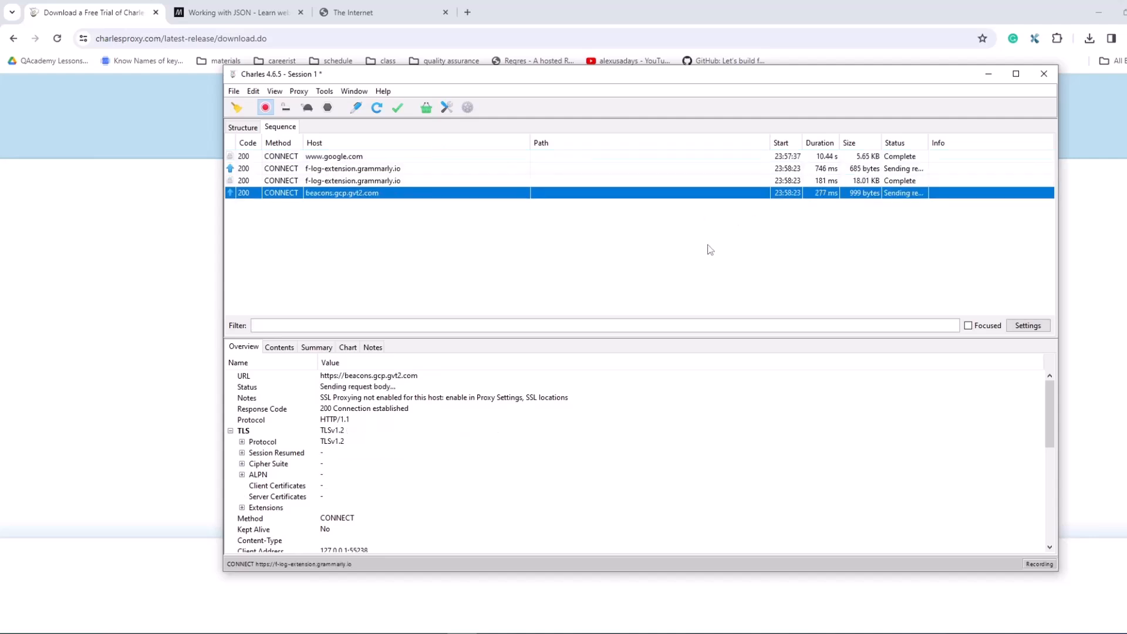
Step: Open the existing Charles root certificate to examine its issuer and validity period, and close it
click(382, 91)
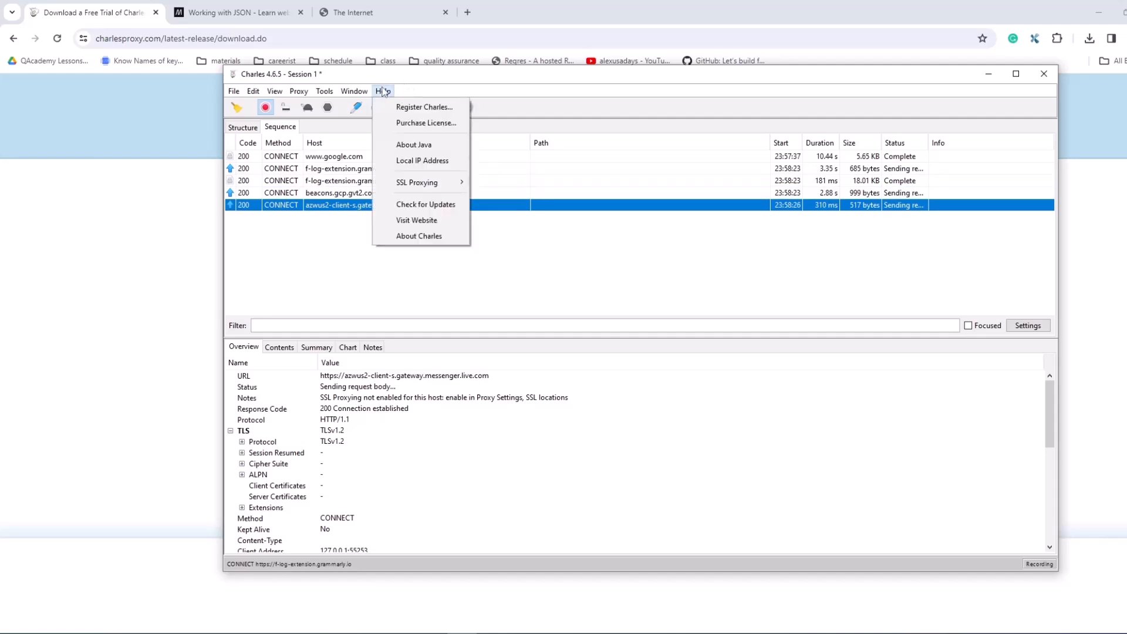
mouse_move(437, 186)
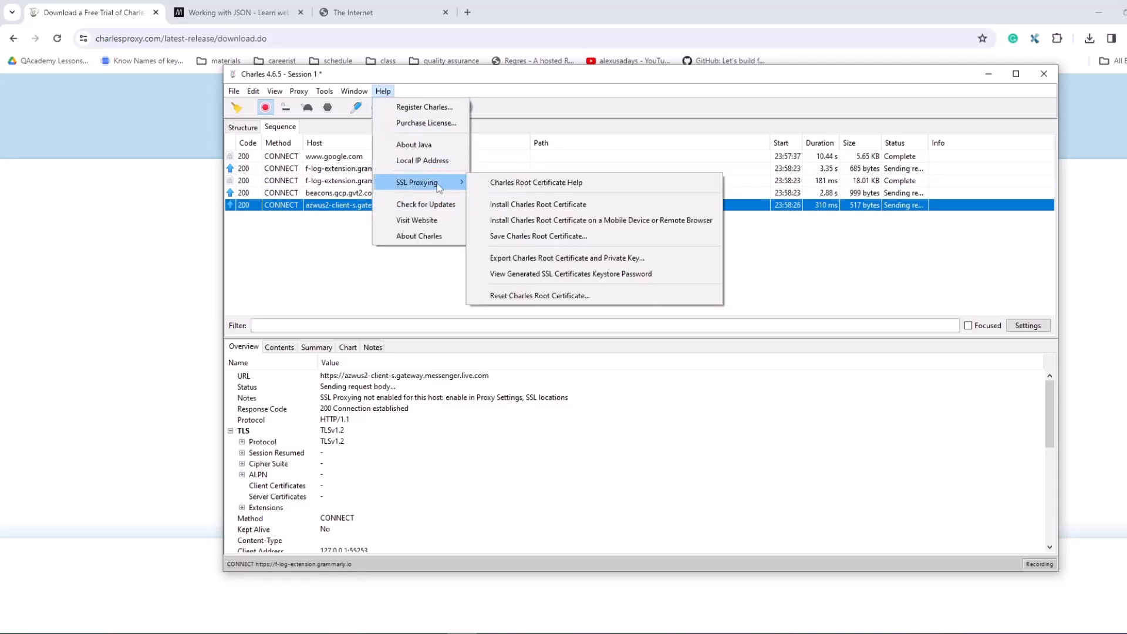
click(530, 205)
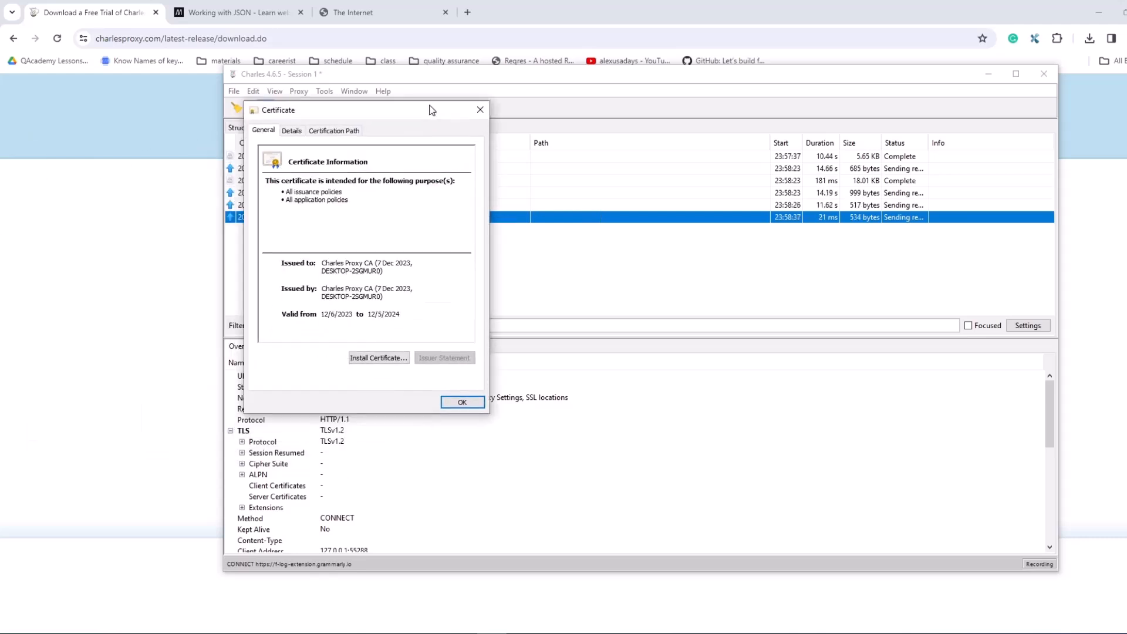
click(462, 403)
Step: Reset the Charles root certificate for this installation and confirm the reset
click(389, 93)
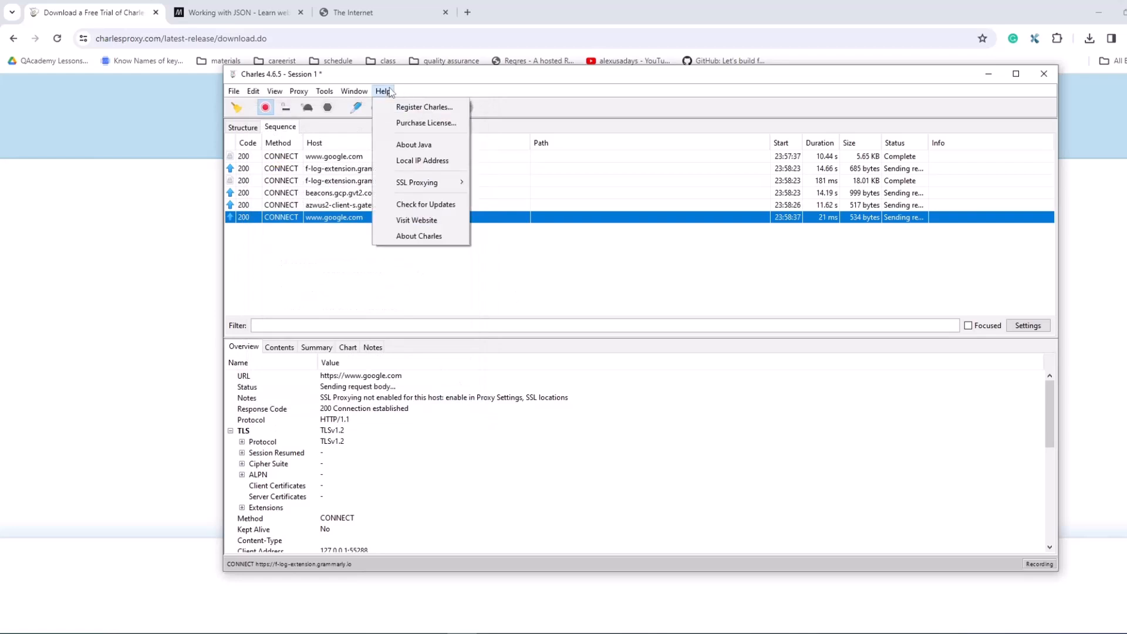
mouse_move(444, 187)
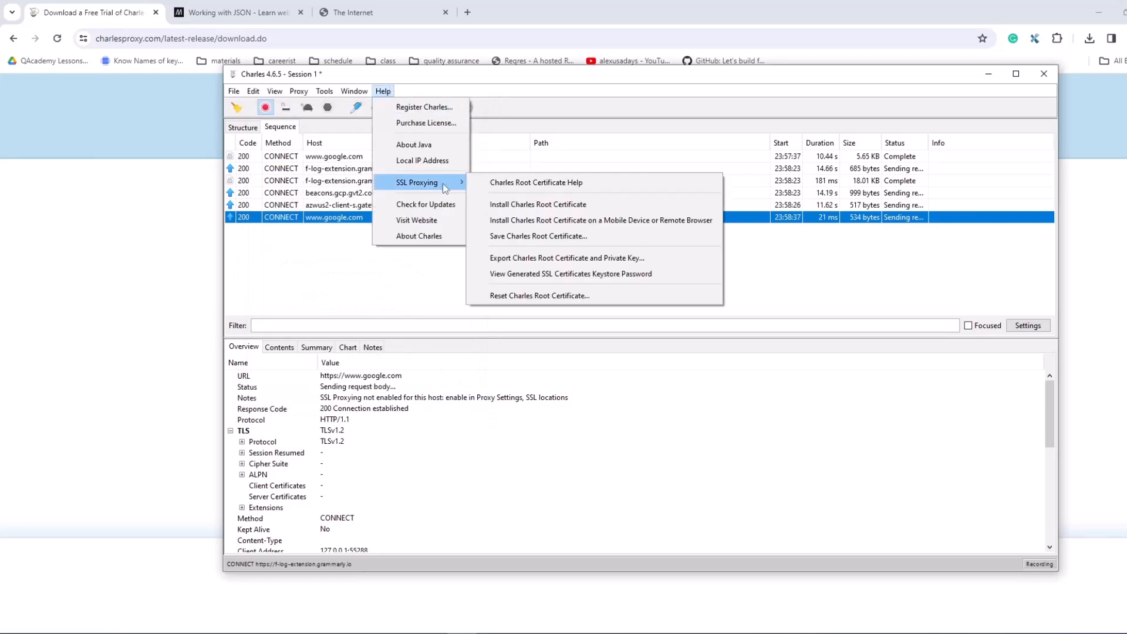
click(537, 296)
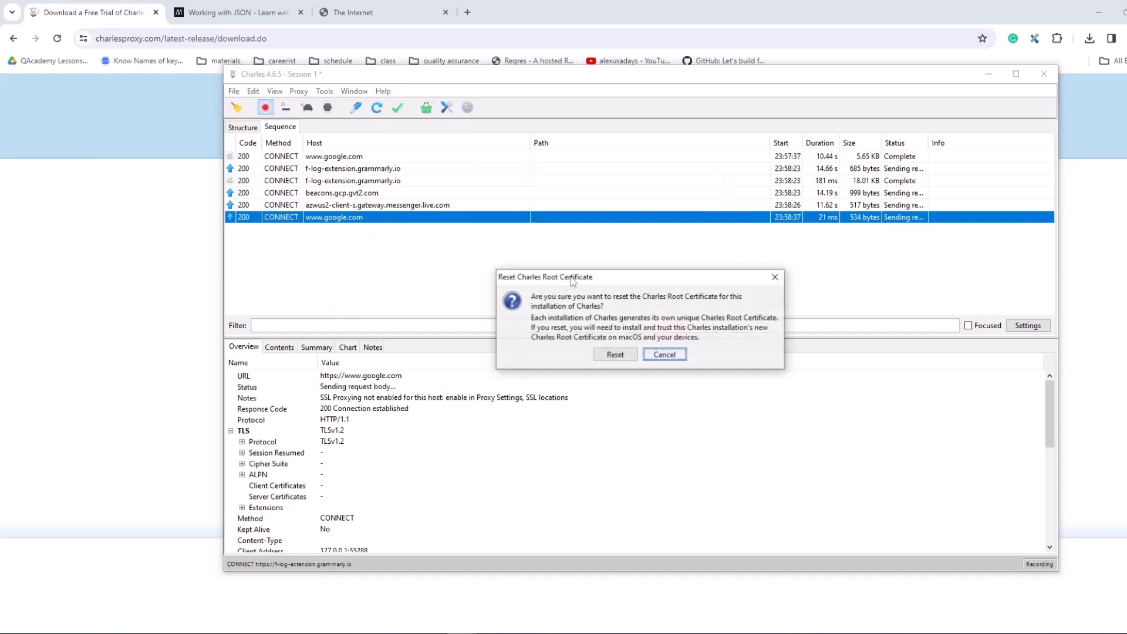
click(623, 355)
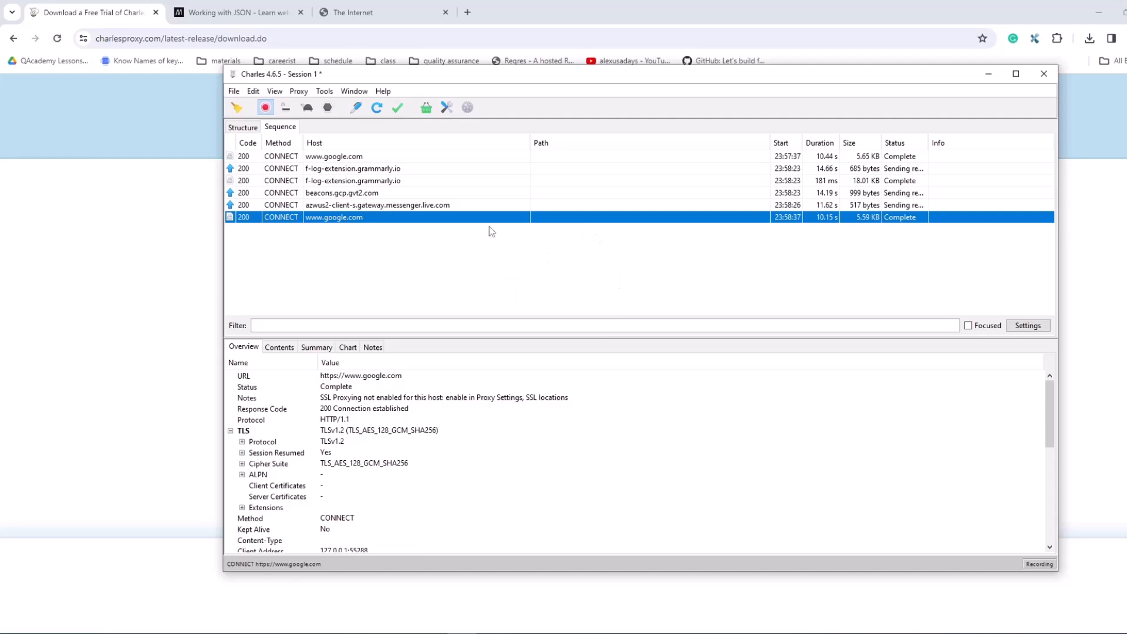
Step: Open the new Charles root certificate and start its installation with Current User as the store location
click(385, 91)
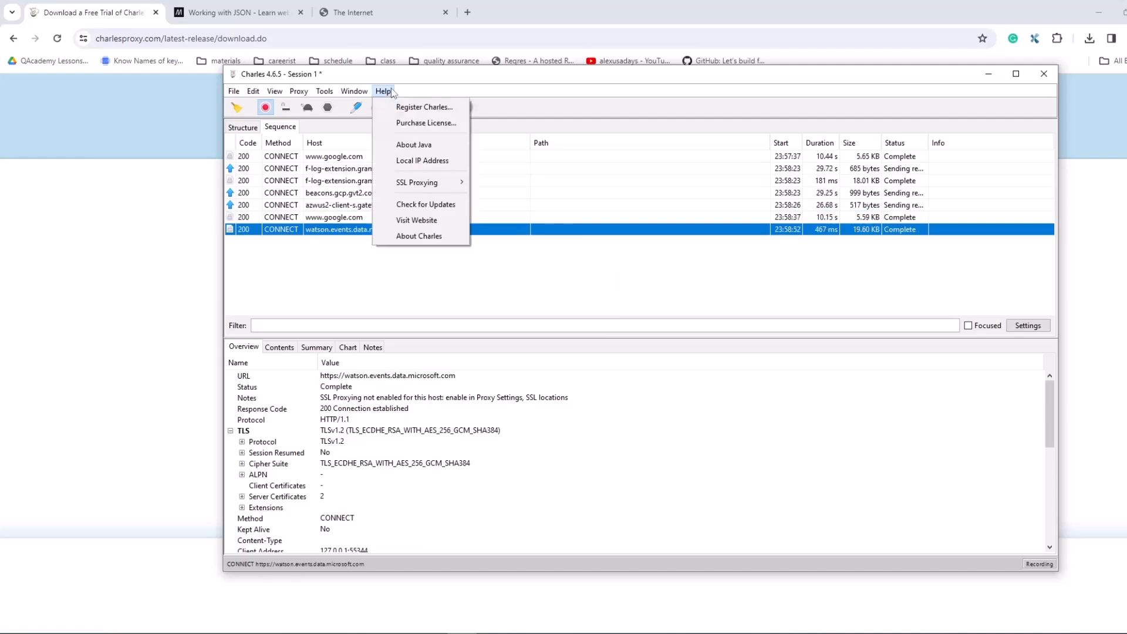
mouse_move(418, 187)
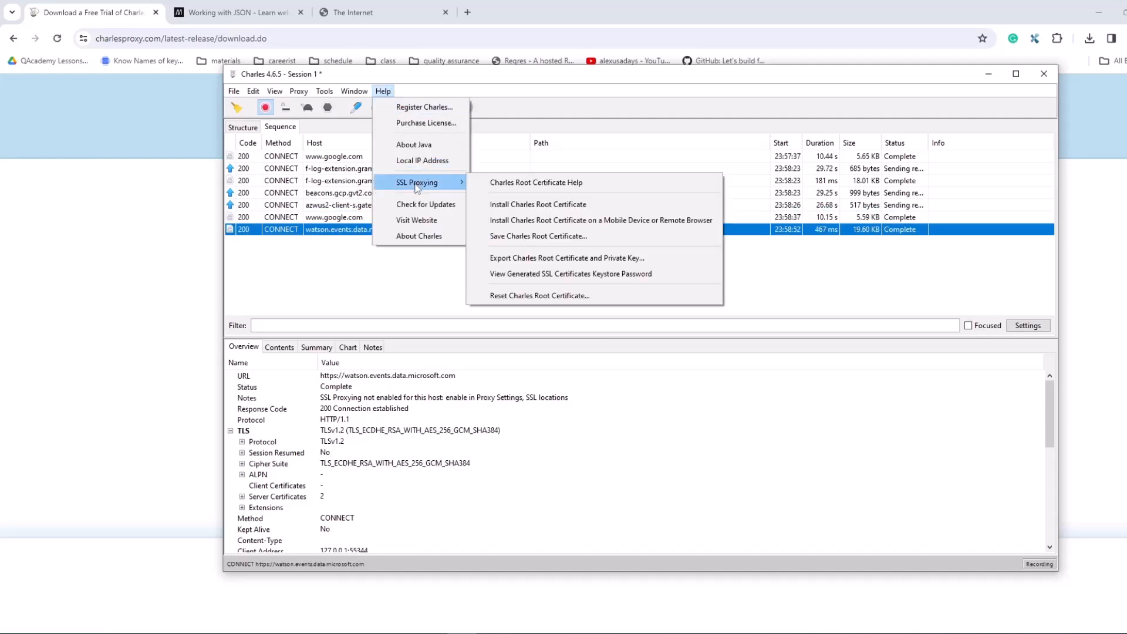
click(530, 205)
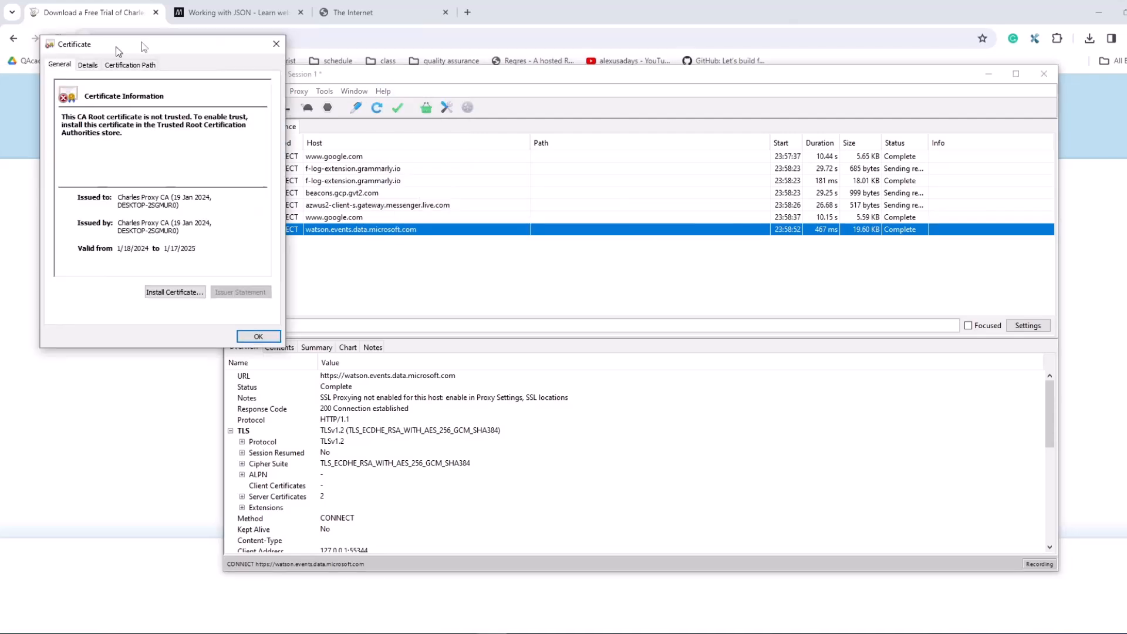
drag(118, 45, 425, 44)
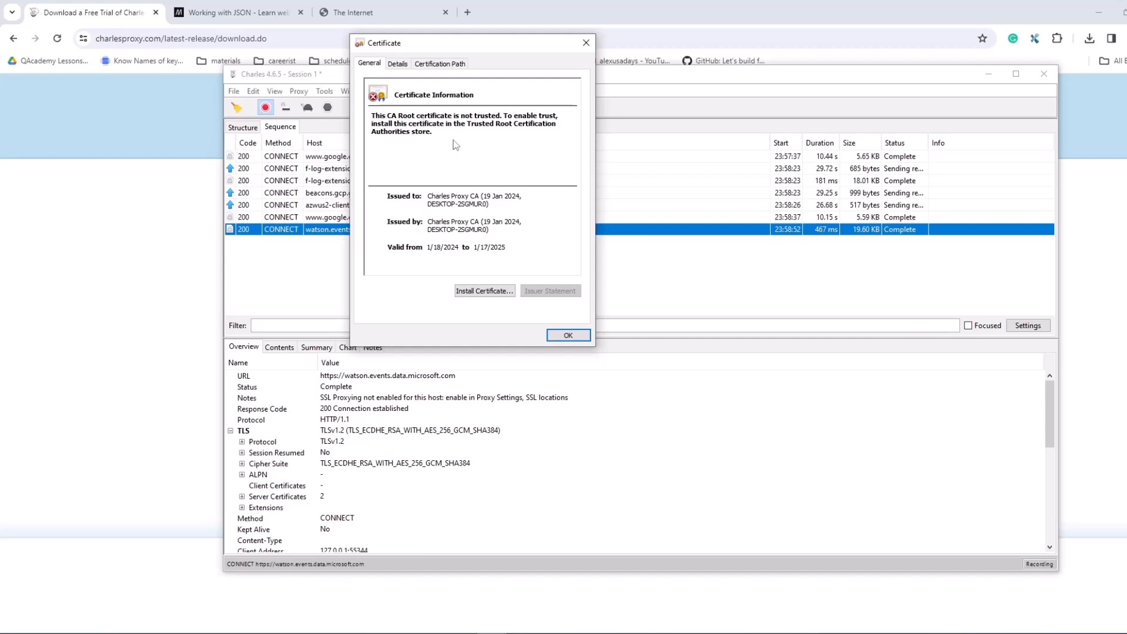
drag(453, 44, 482, 77)
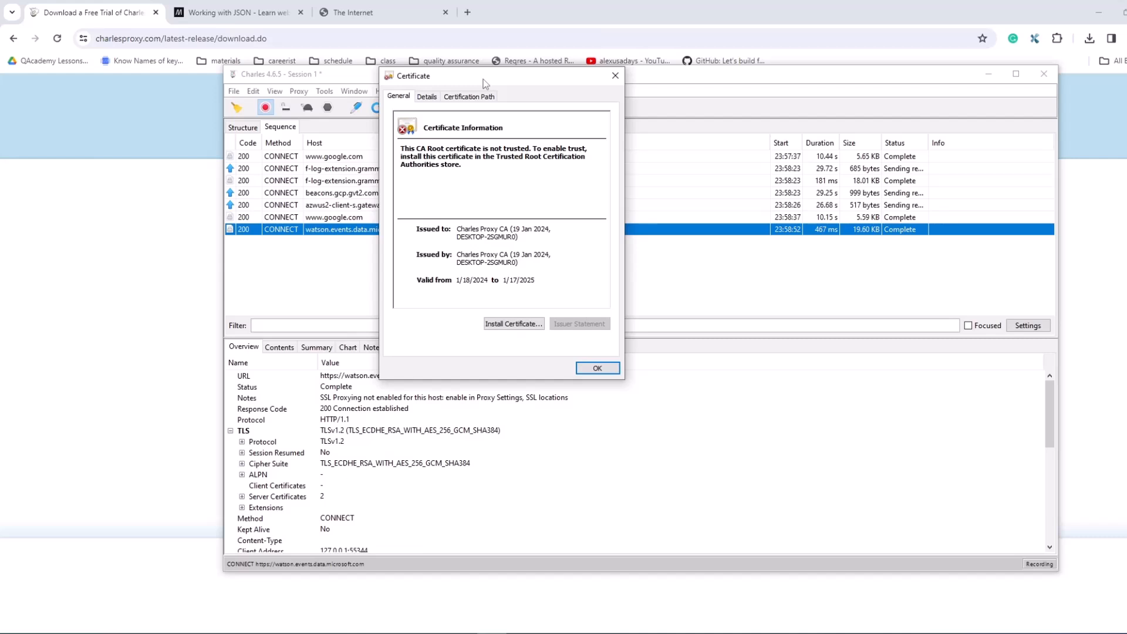
click(508, 324)
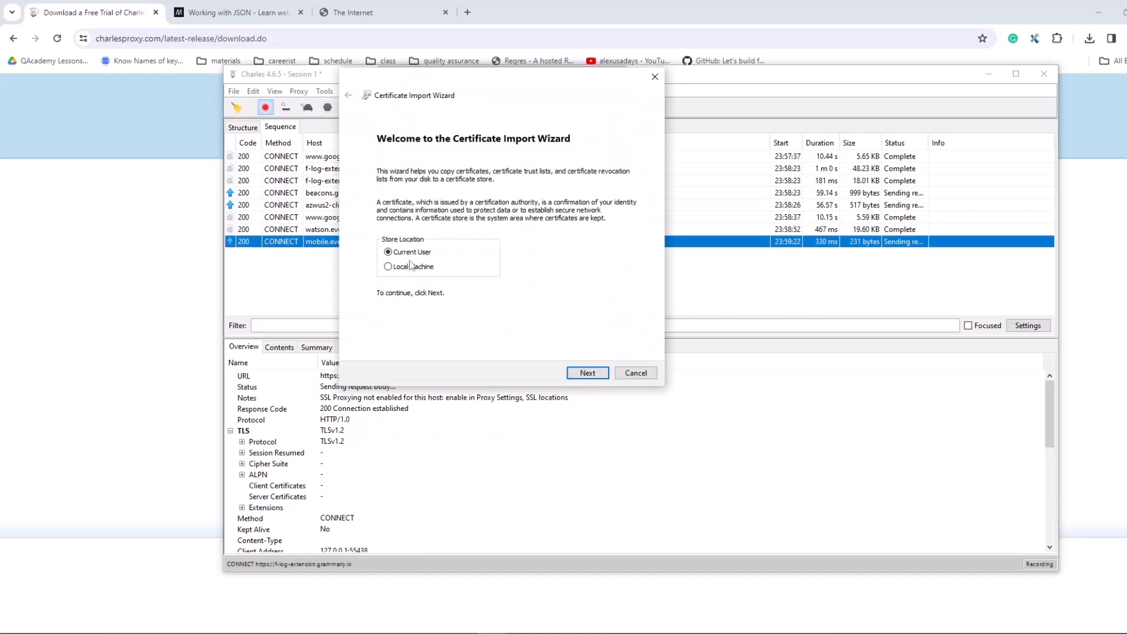
click(588, 373)
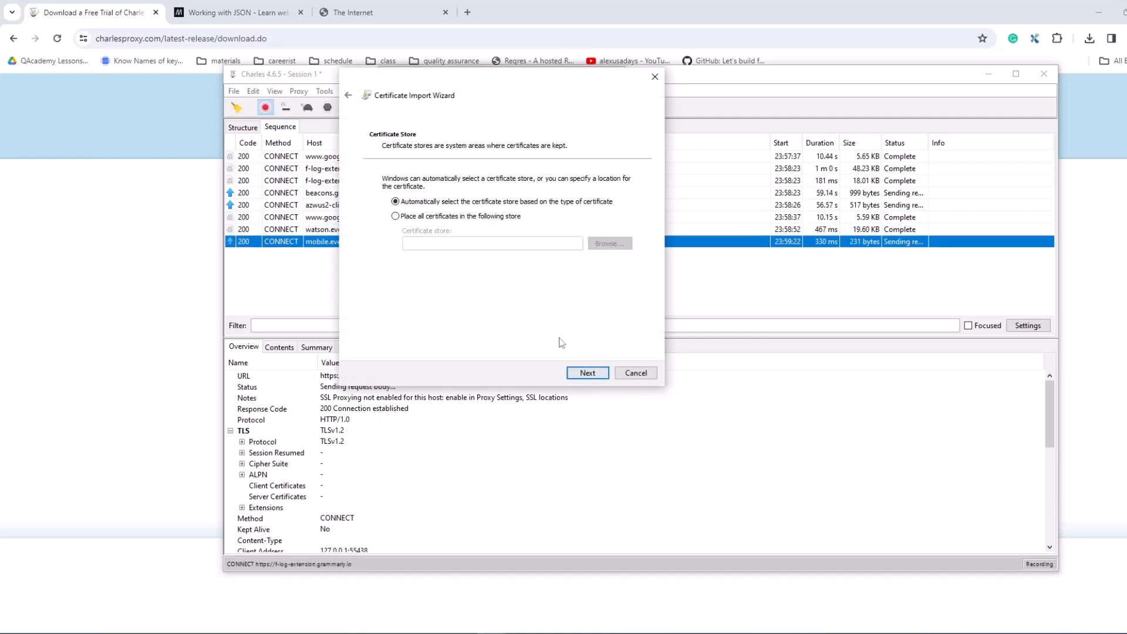
Step: Import the certificate into the Trusted Root Certification Authorities store, accept the security warning, and close the certificate
click(397, 217)
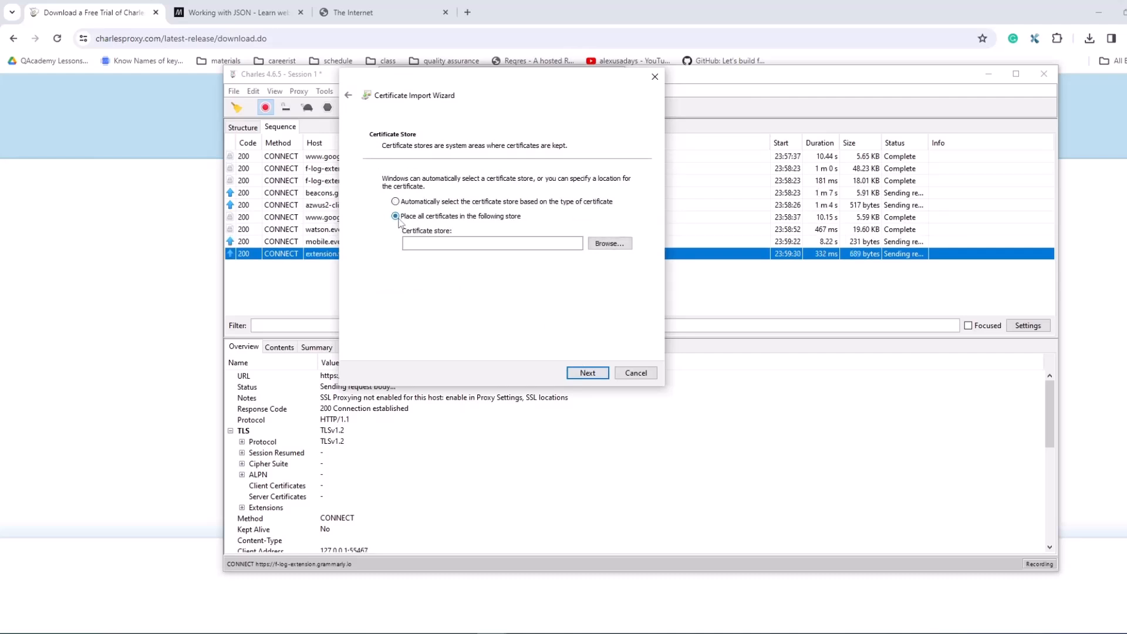
click(605, 244)
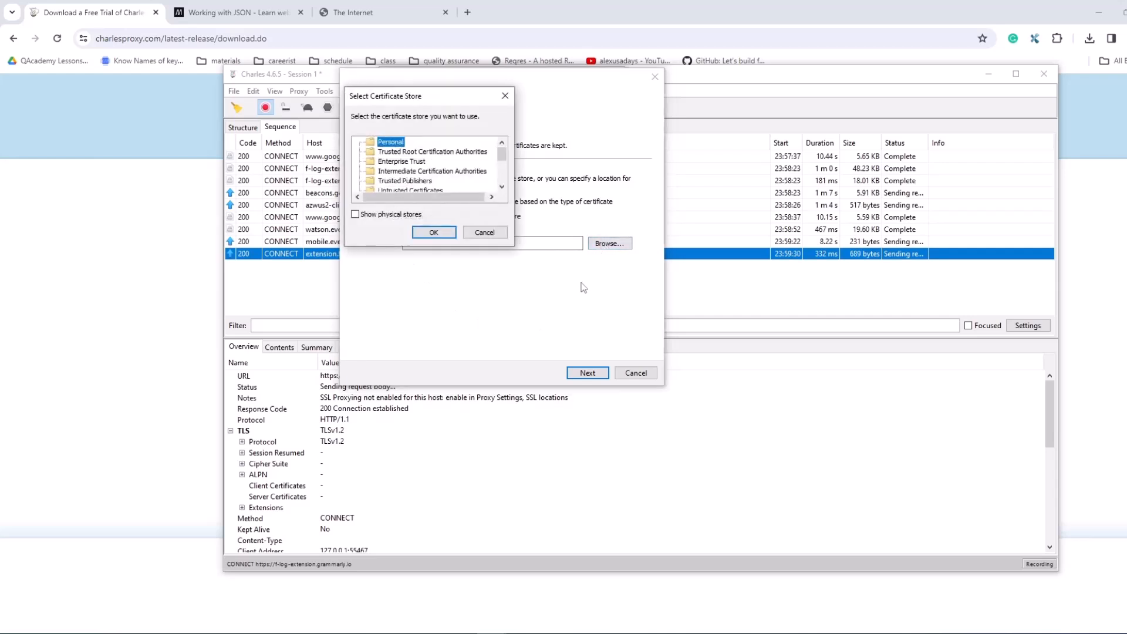
click(405, 152)
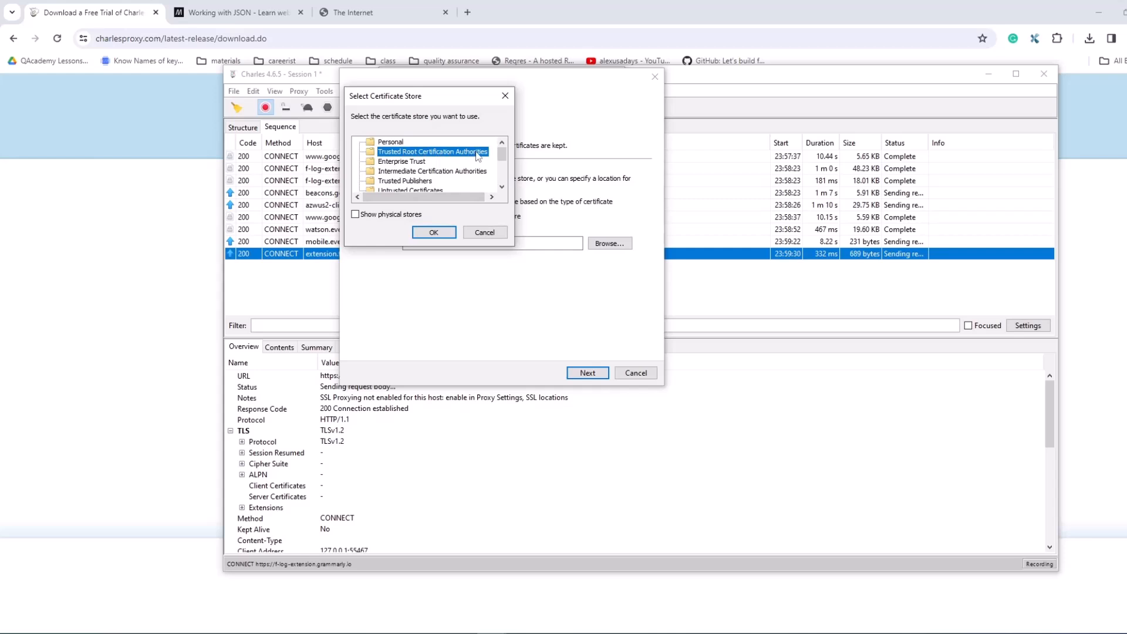
click(450, 232)
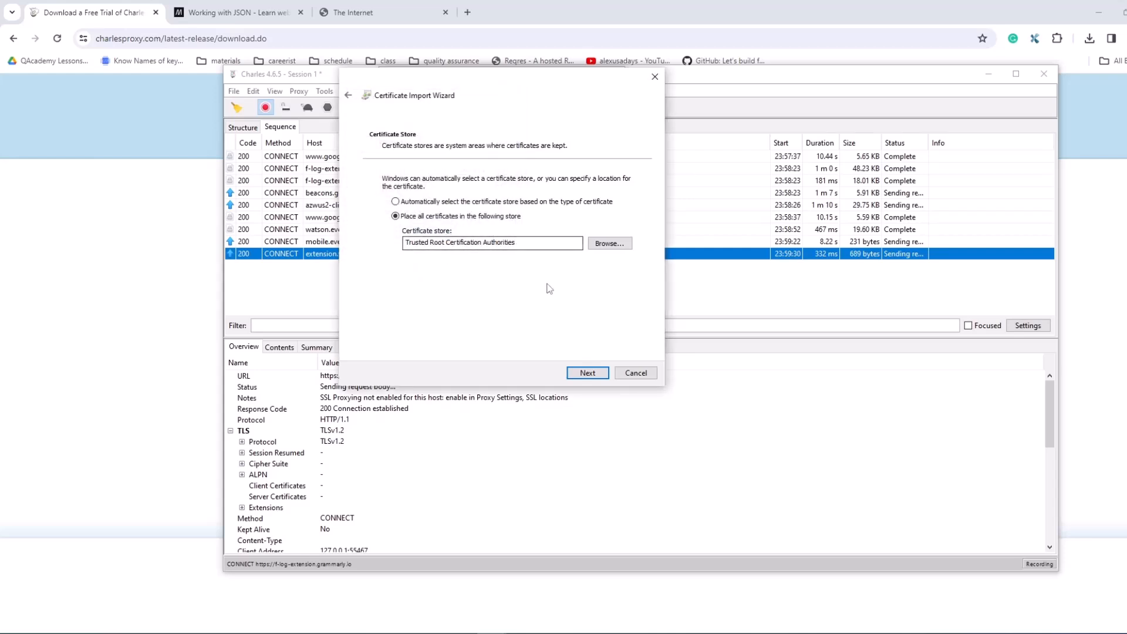
click(588, 373)
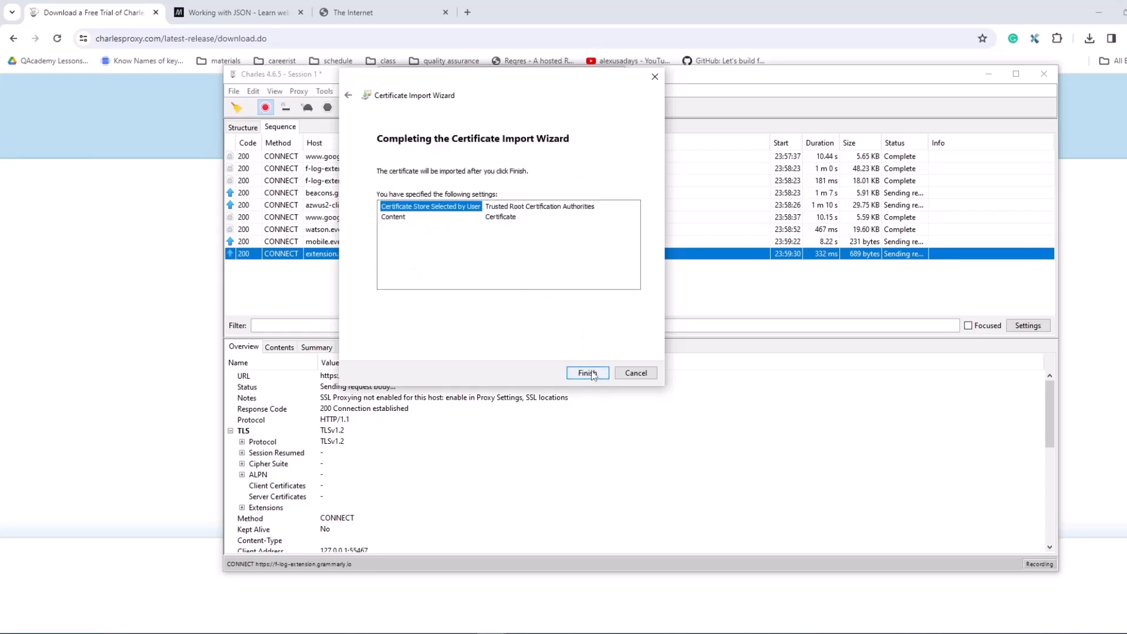
click(587, 374)
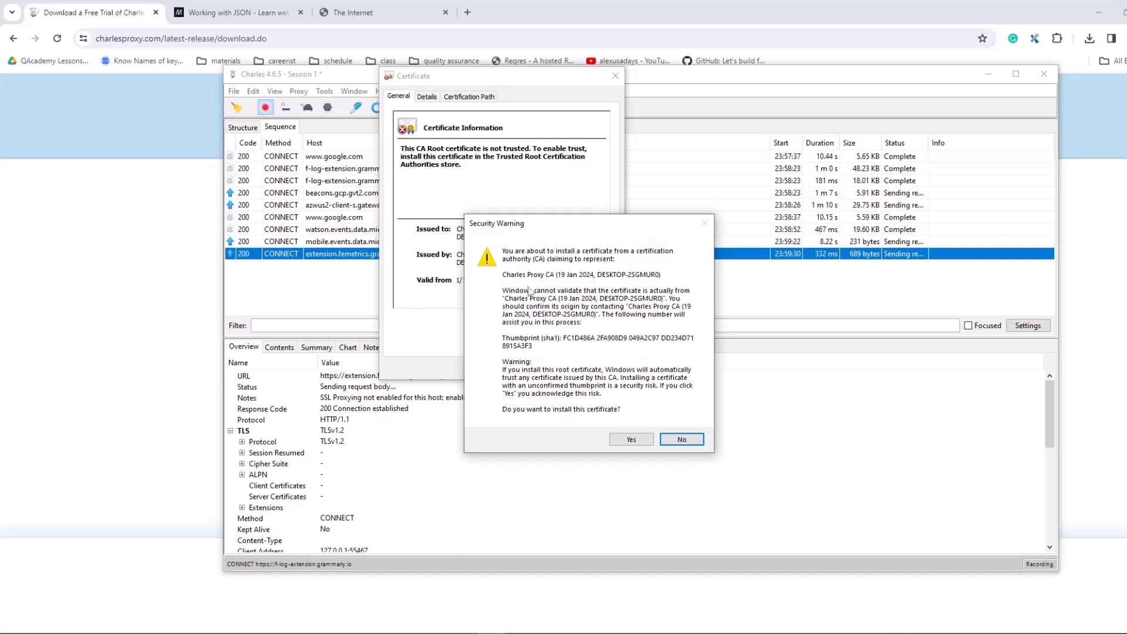
click(632, 447)
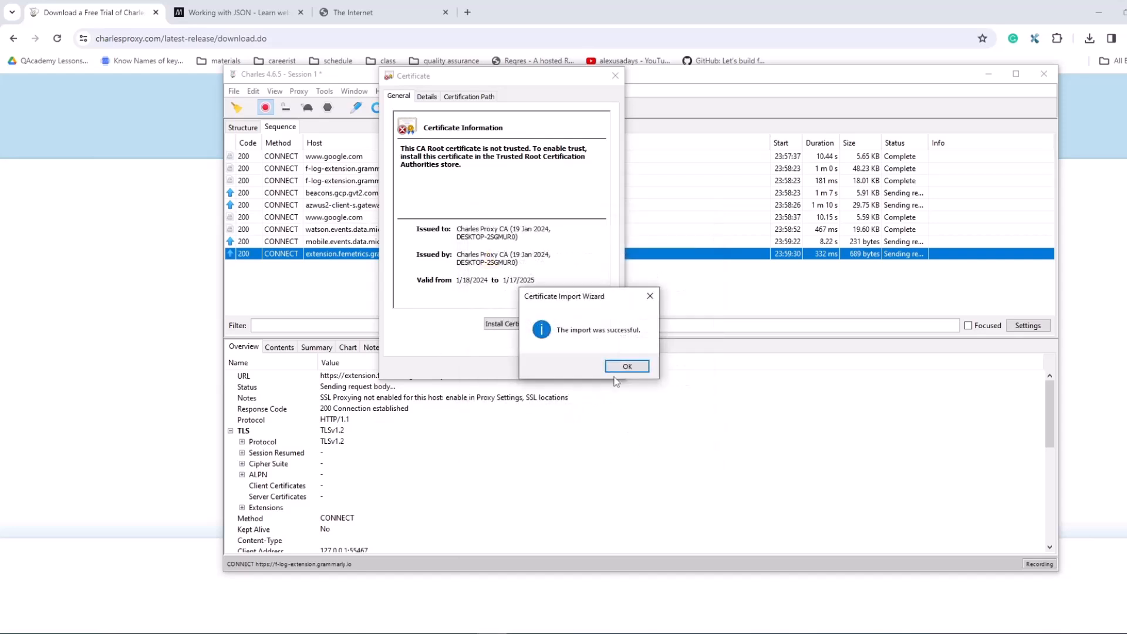
click(622, 368)
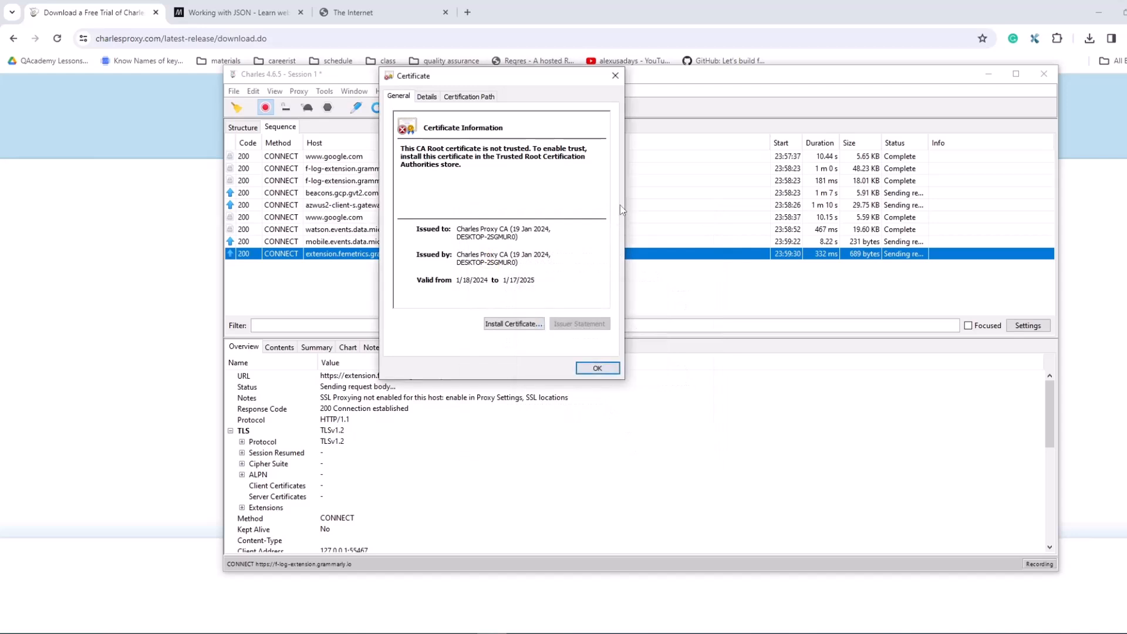
click(615, 77)
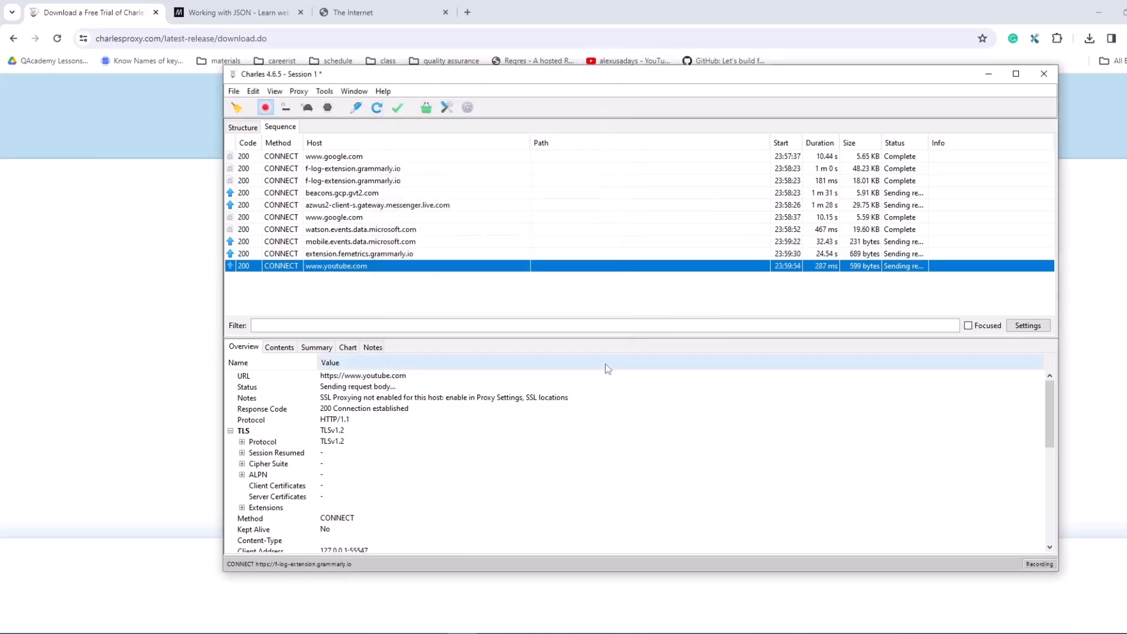
Step: Reopen the Charles root certificate to check its trust information after the import
click(383, 92)
click(382, 92)
click(382, 92)
mouse_move(424, 184)
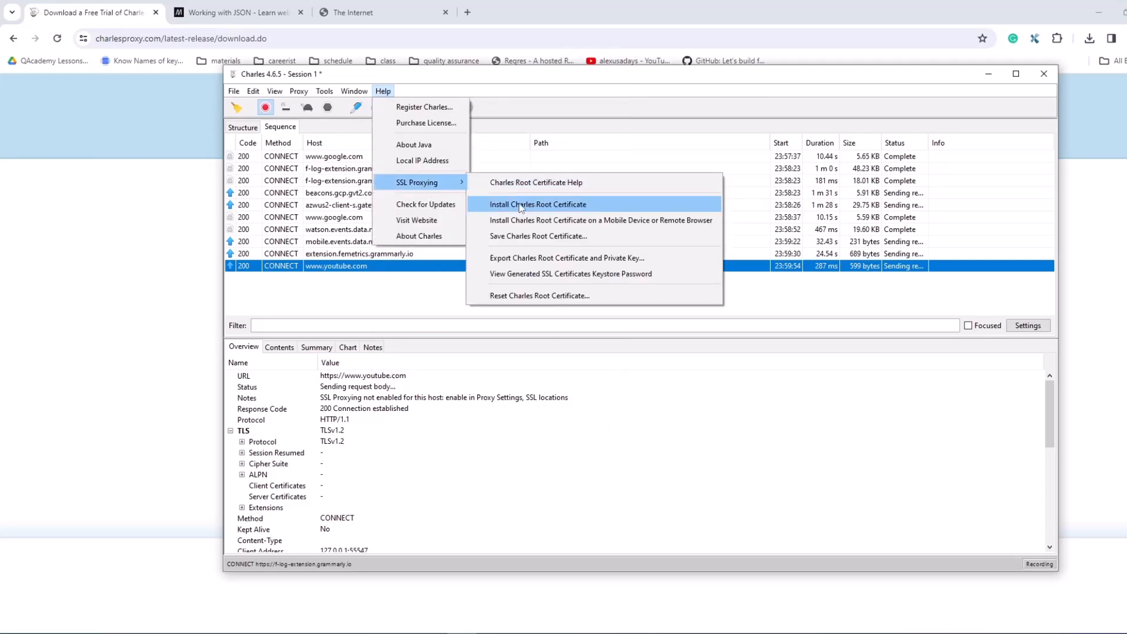
click(558, 203)
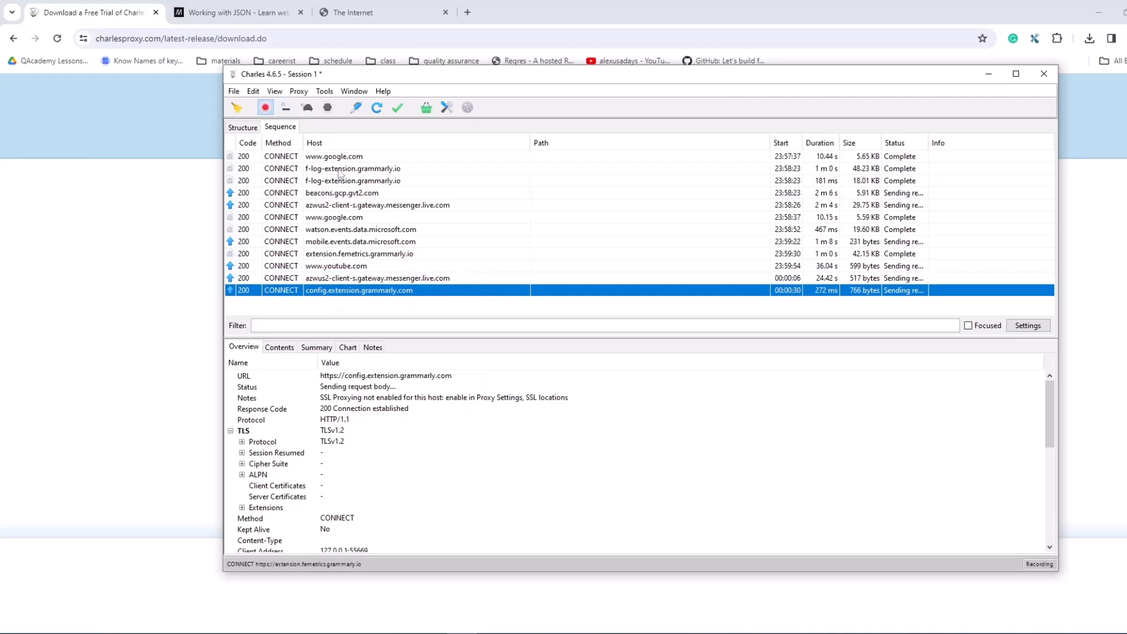
Step: Clear the current Charles session and stop recording traffic
click(236, 109)
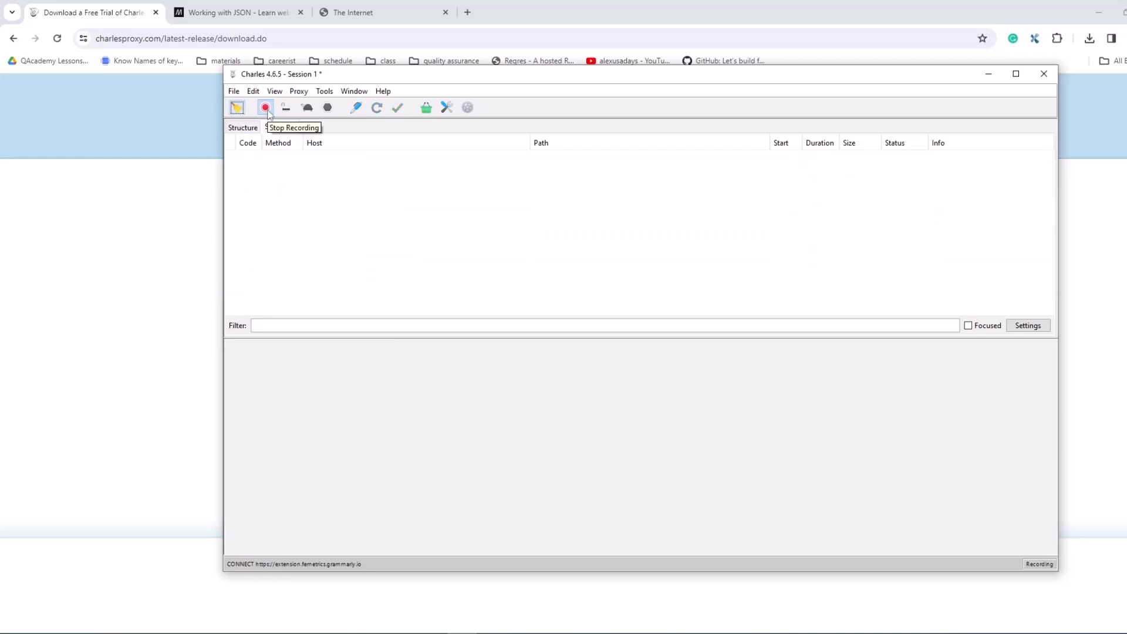
click(267, 112)
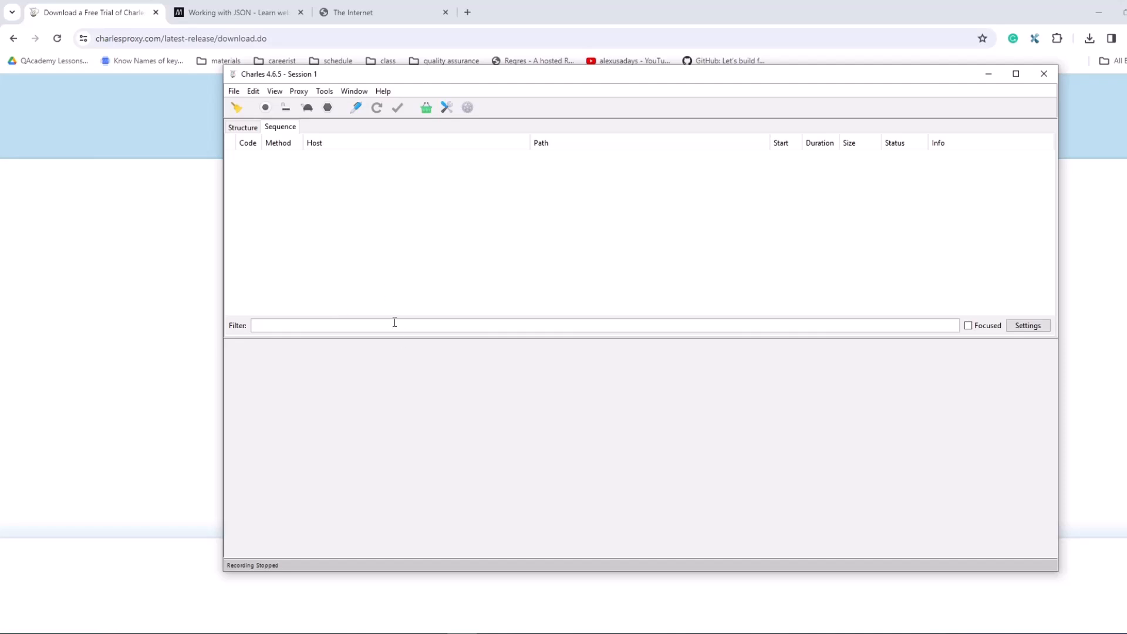
Step: Enable SSL Proxying in the SSL Proxying Settings and remove the existing * location from the Include list
click(299, 92)
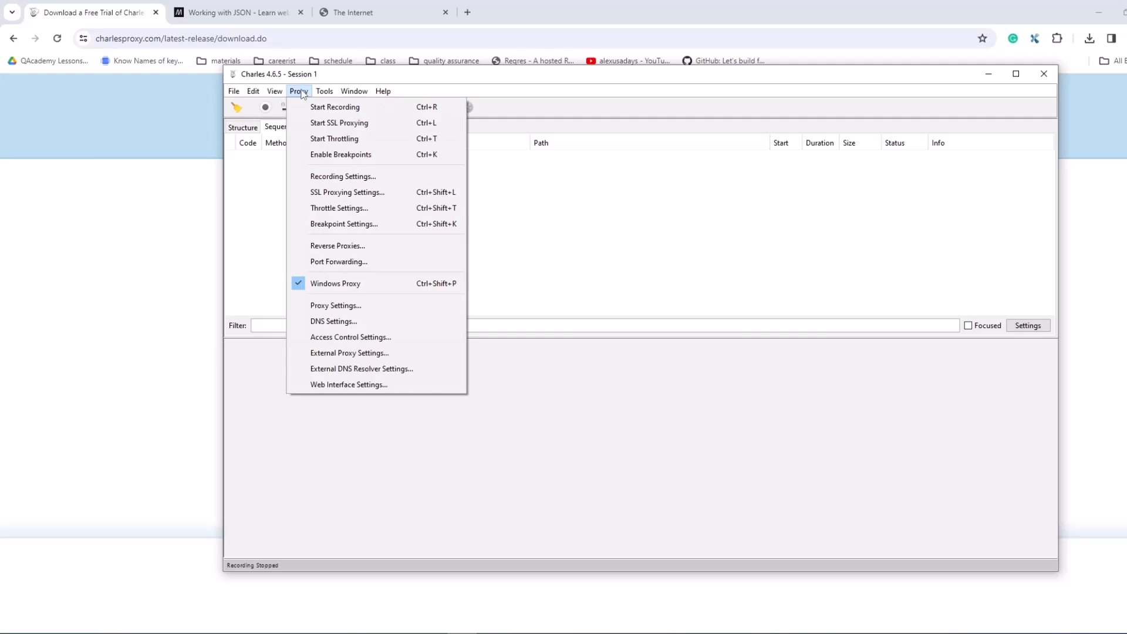
click(343, 194)
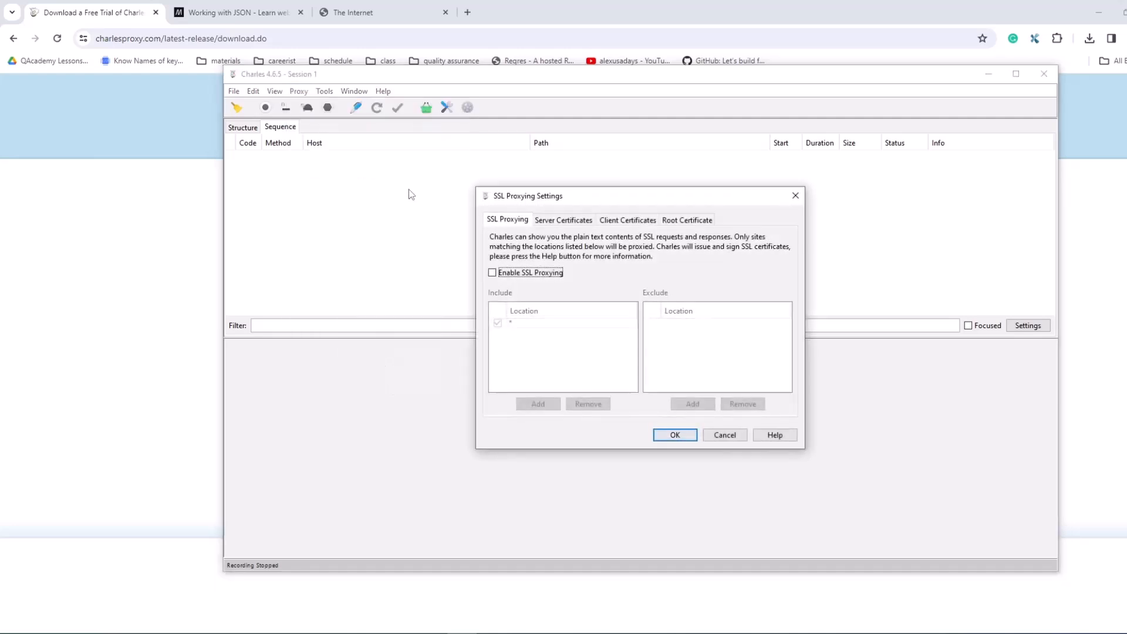
click(493, 273)
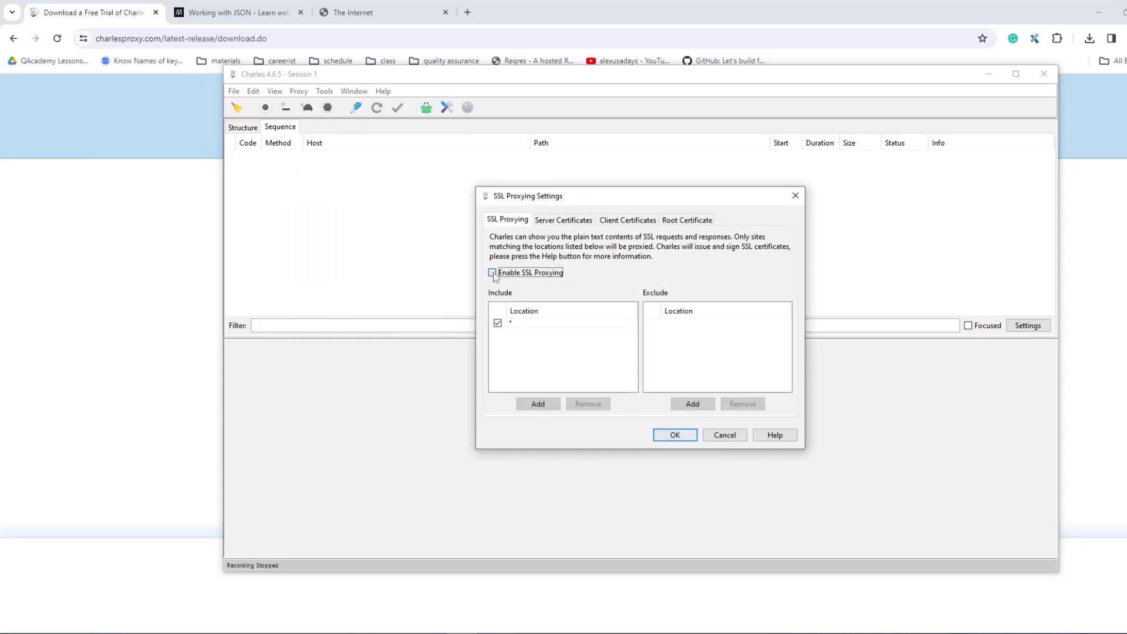
click(522, 324)
click(578, 405)
Step: Add an Include location with host * and an empty port, save the settings, and start SSL Proxying
click(539, 404)
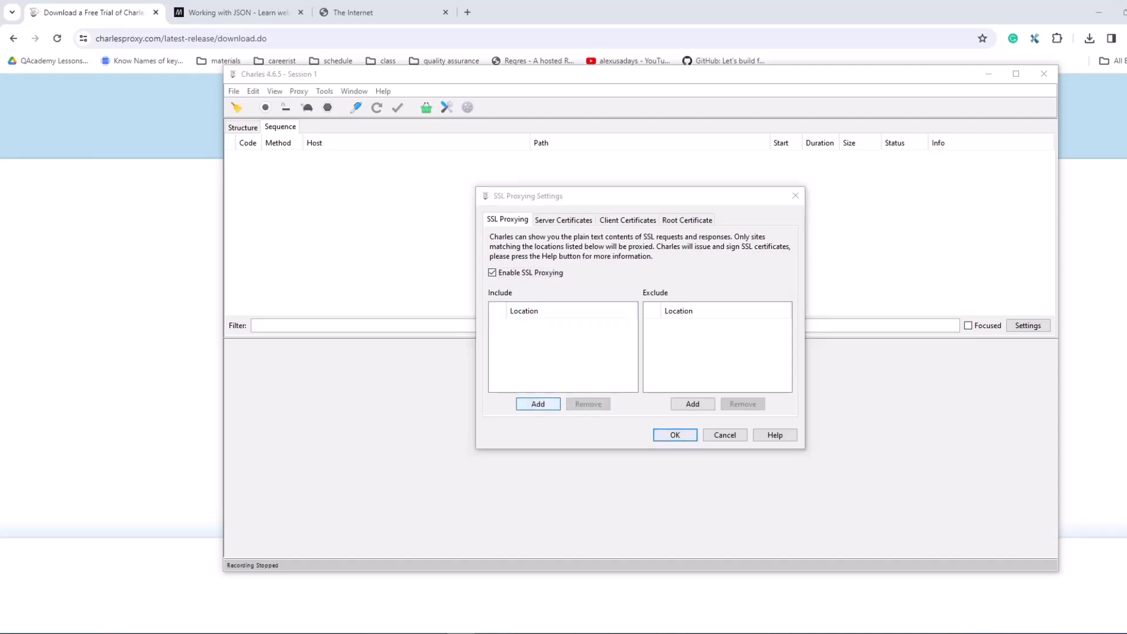
drag(469, 185, 552, 203)
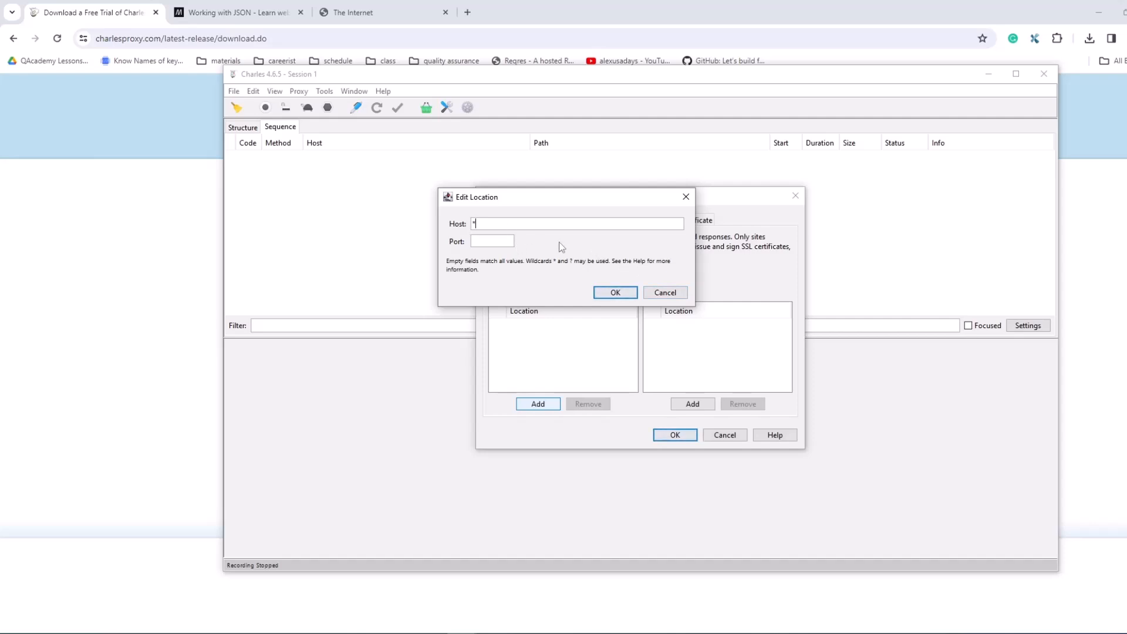
click(615, 293)
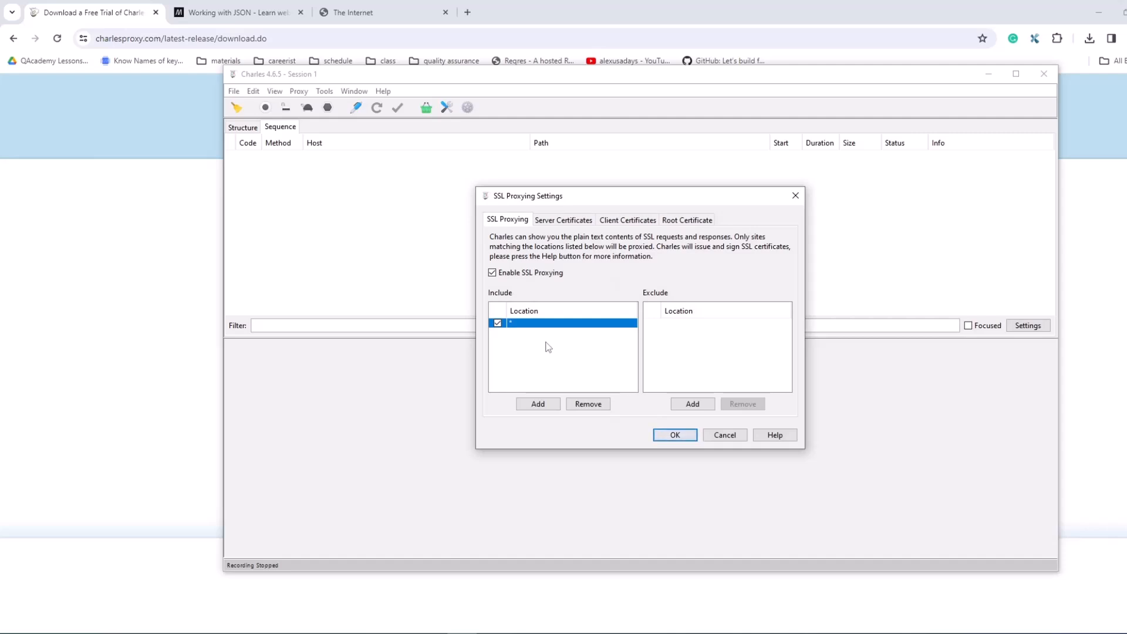
click(676, 435)
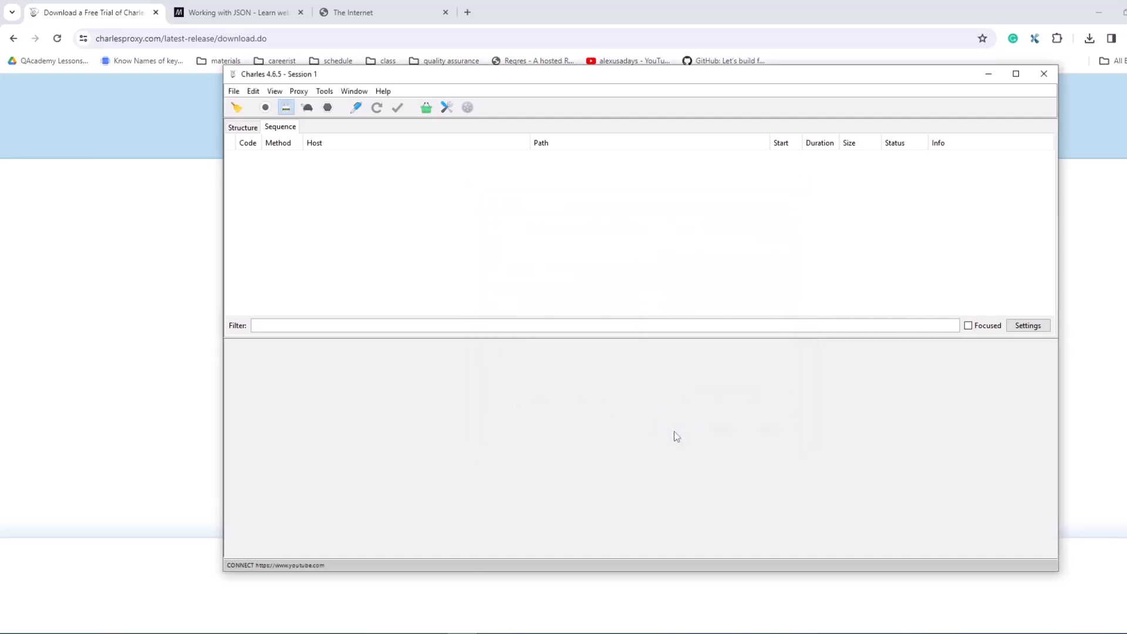
click(288, 110)
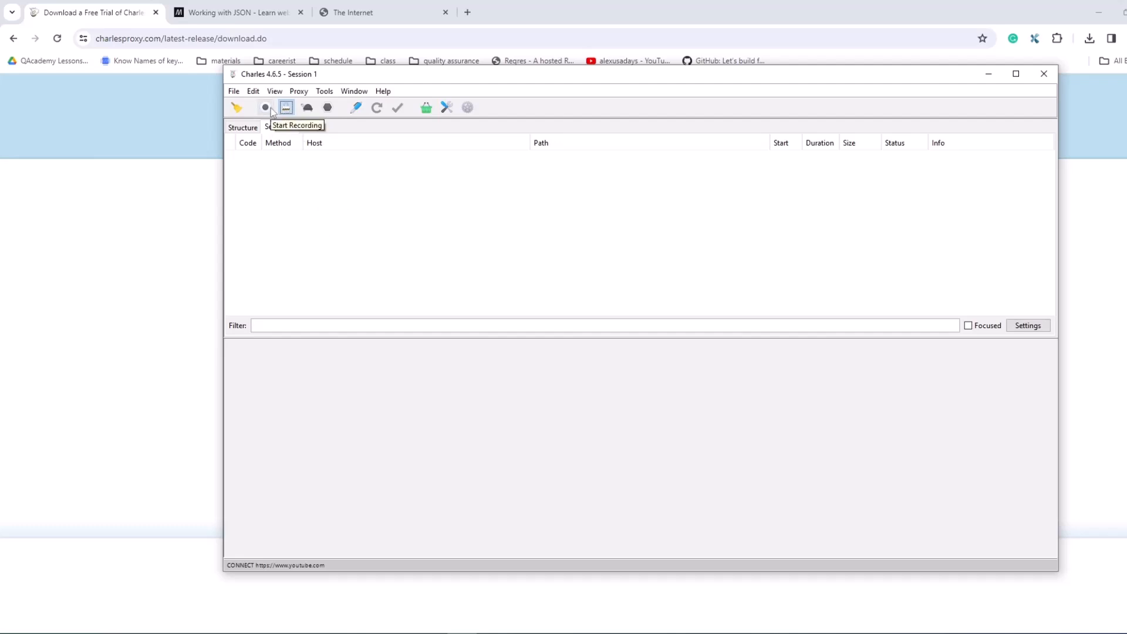
Step: Start recording traffic in Charles and switch to the login page of The Internet in the browser
click(265, 108)
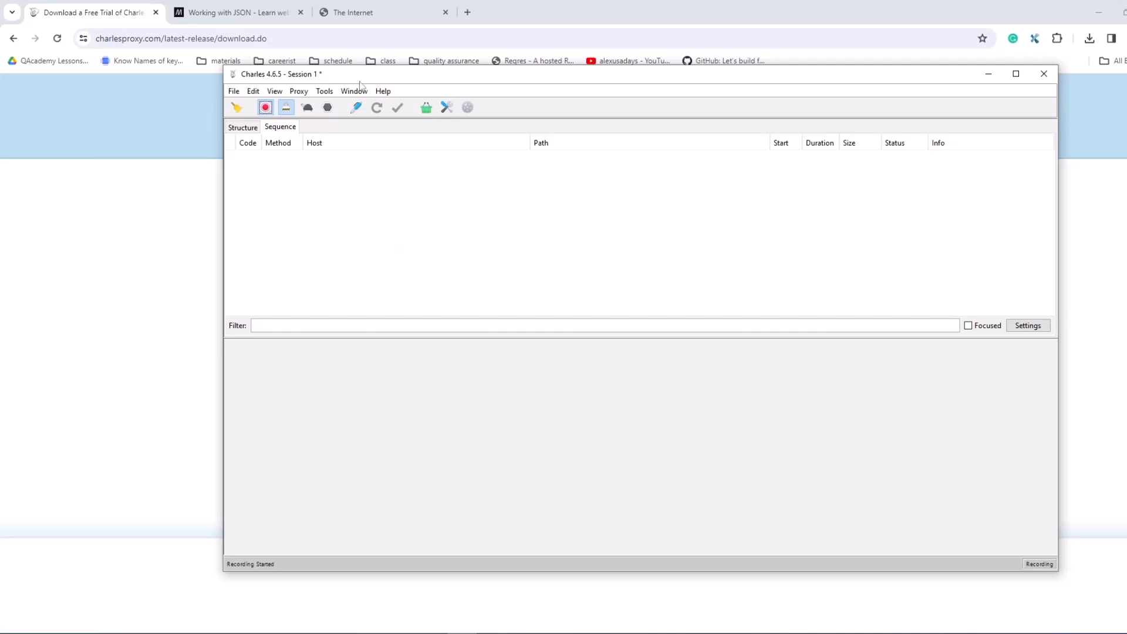
click(355, 13)
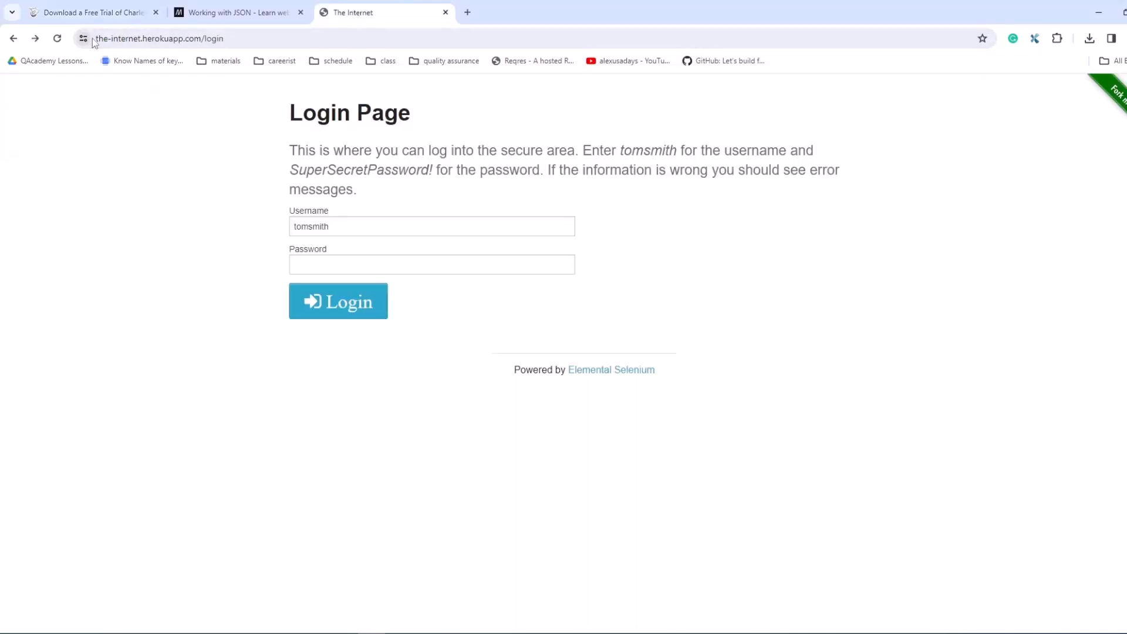
drag(218, 41, 94, 37)
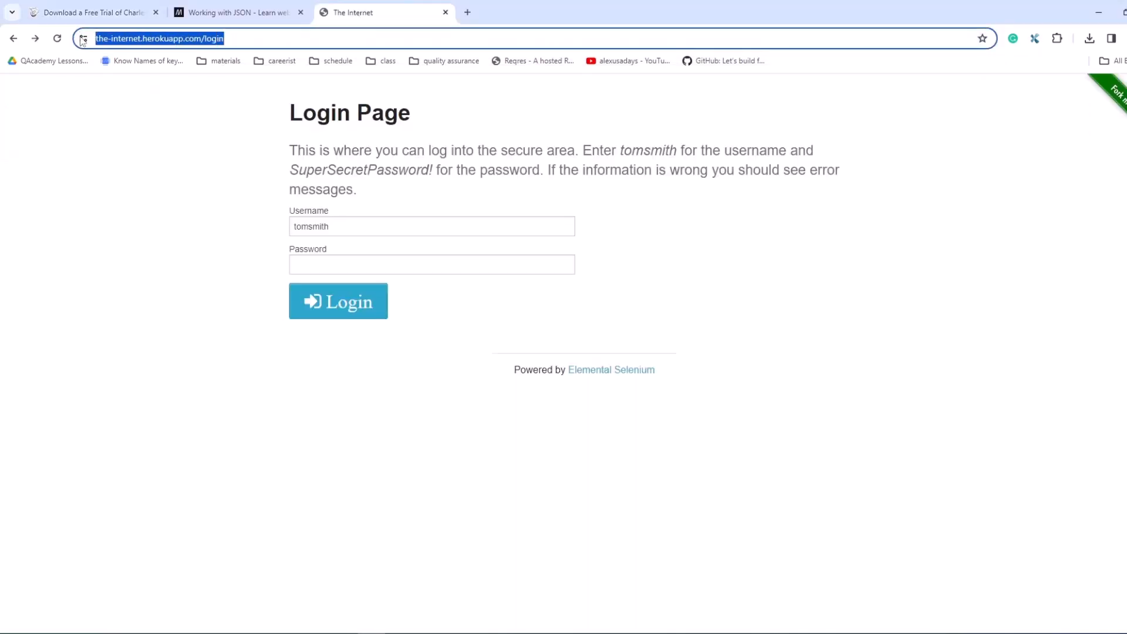
click(139, 106)
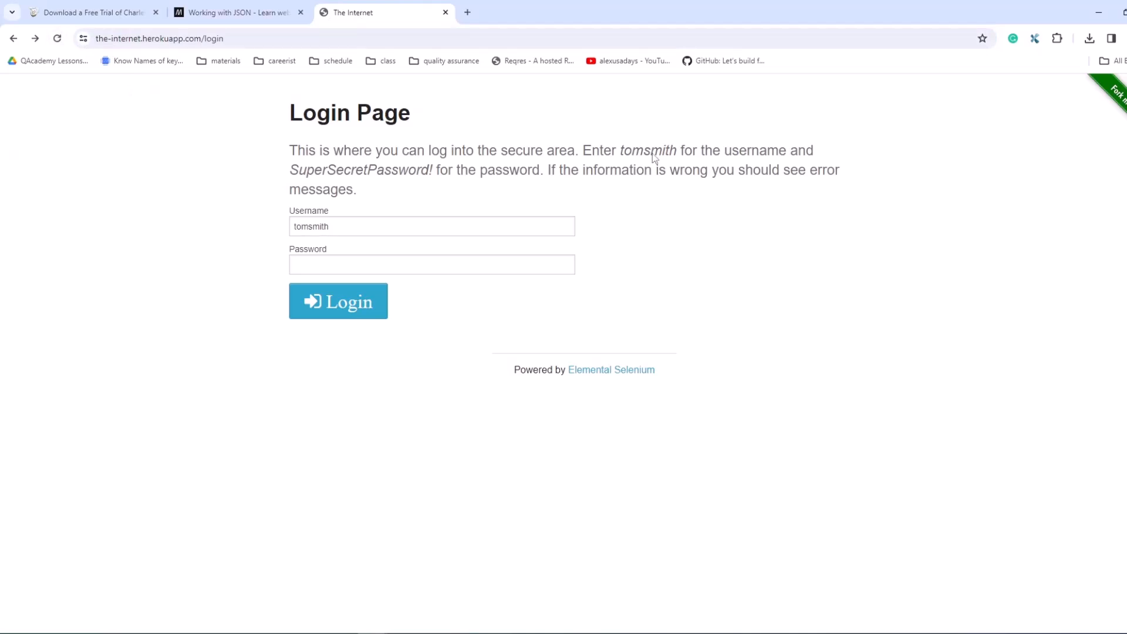
Step: Inspect the login page's network activity in the widened developer tools, reloading the page and listing all request types
right_click(909, 209)
click(946, 496)
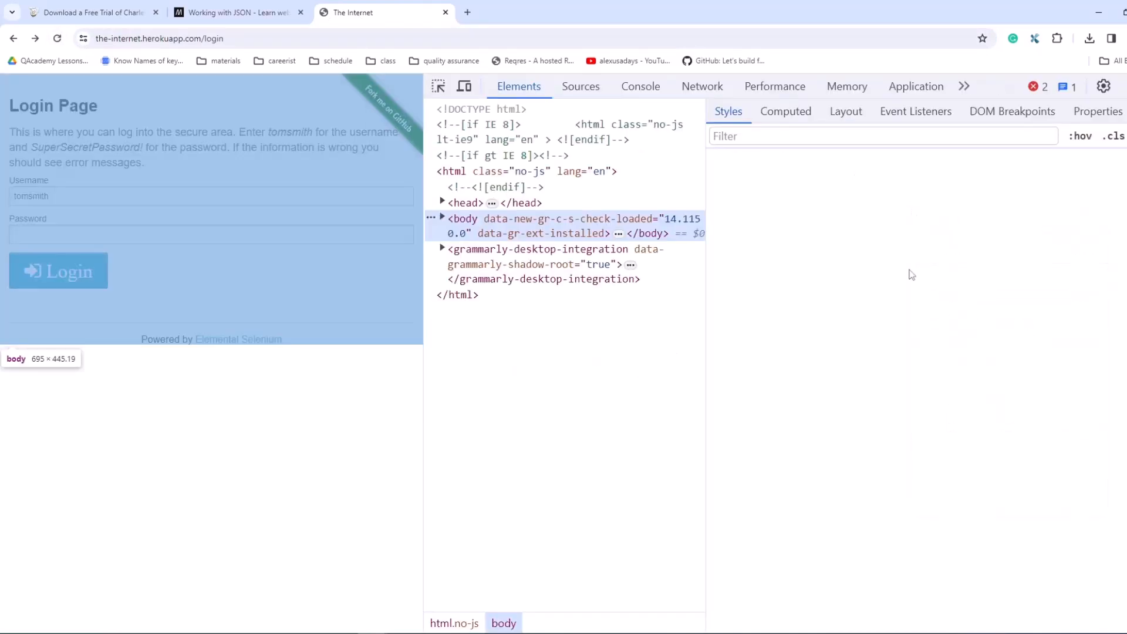
click(721, 91)
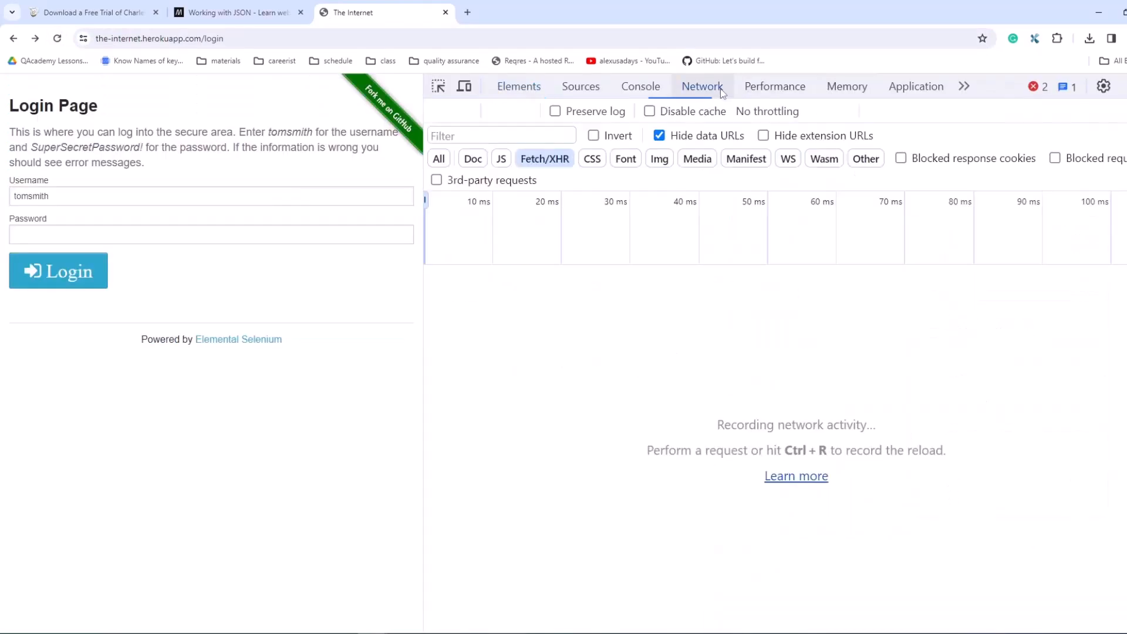
drag(423, 216, 703, 218)
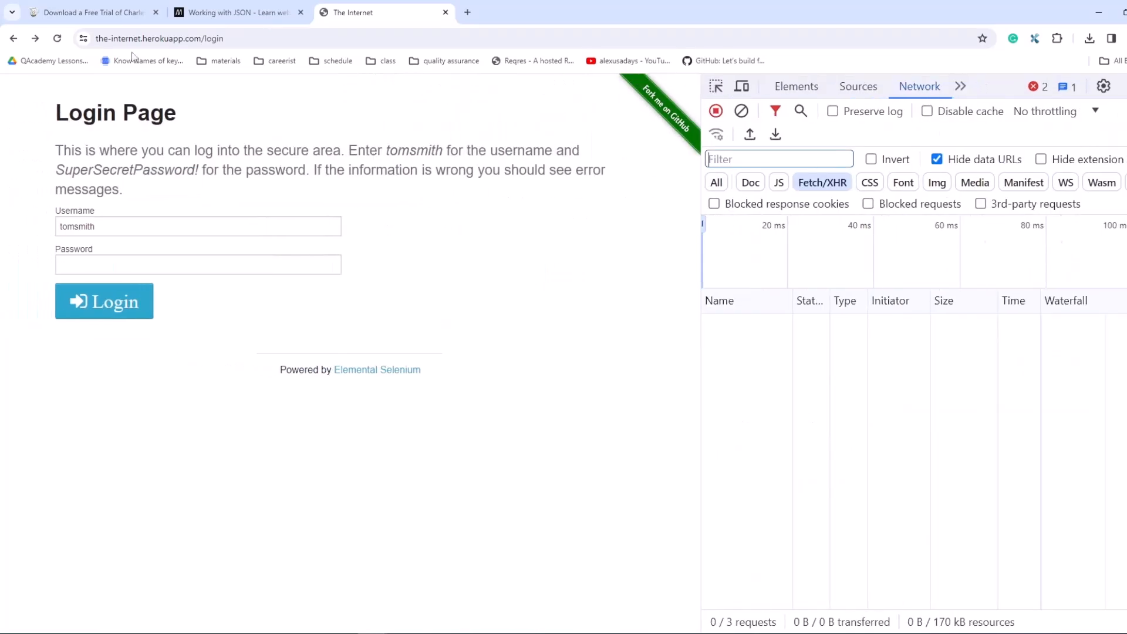
click(58, 39)
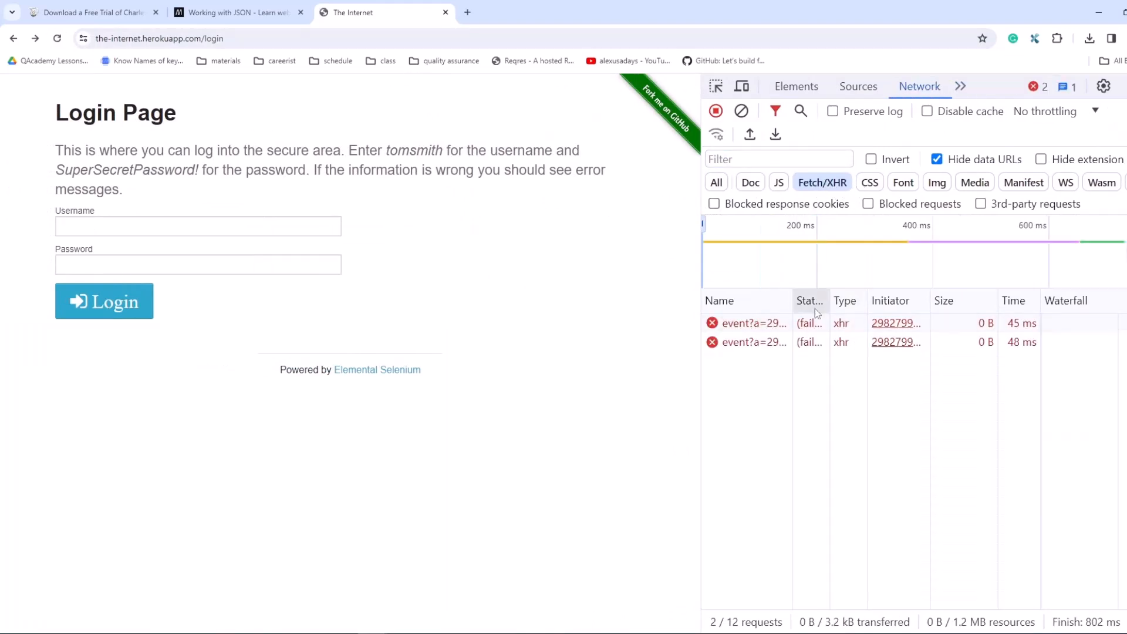
drag(702, 307, 634, 308)
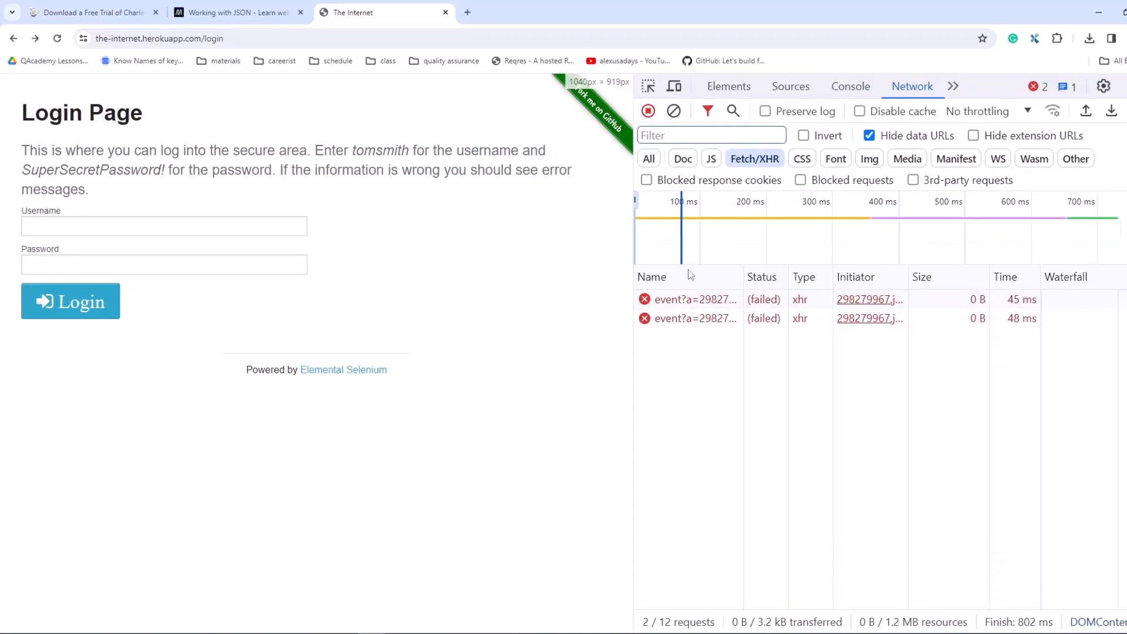
click(649, 160)
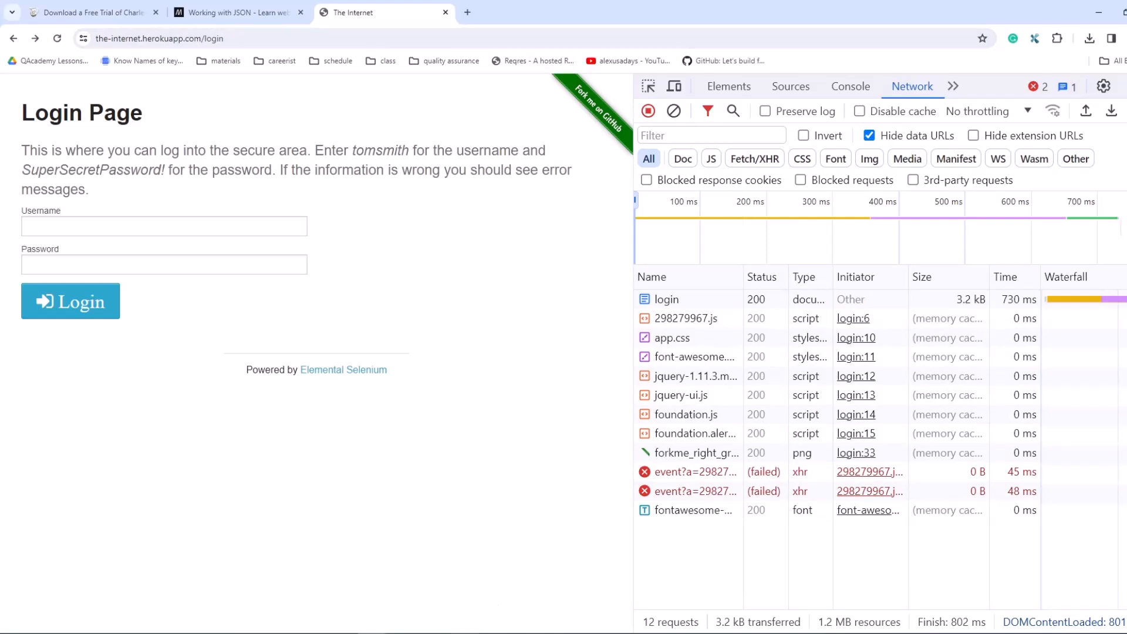
Step: Switch to Charles and filter the recorded requests by the-internet.herokuapp, copied from the login page's address
click(471, 594)
drag(631, 78, 547, 112)
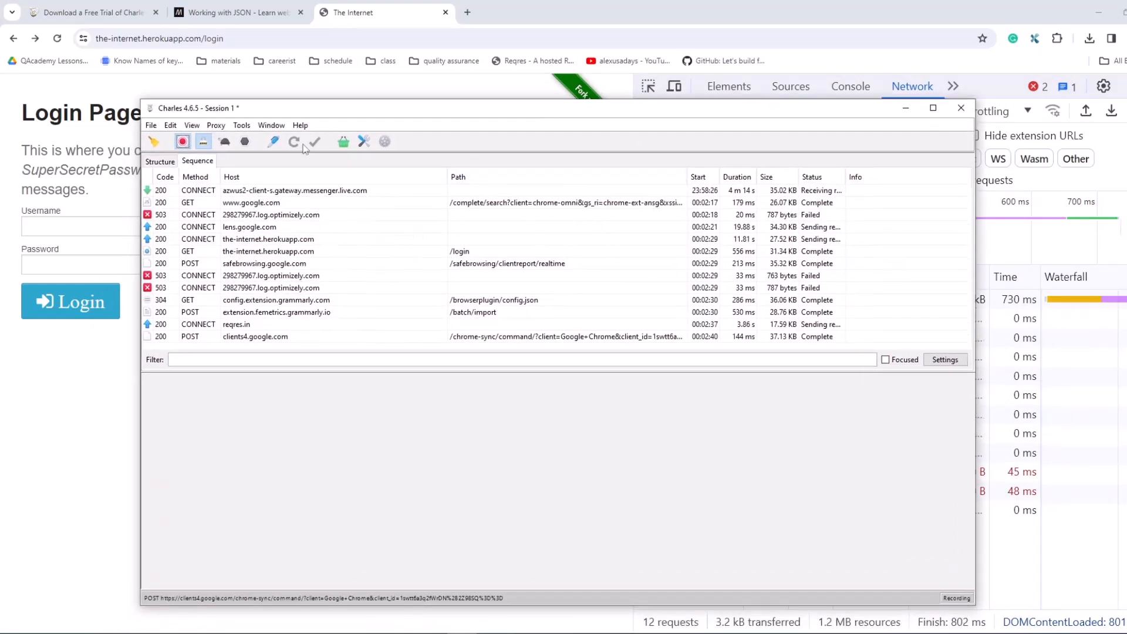
drag(320, 111, 291, 73)
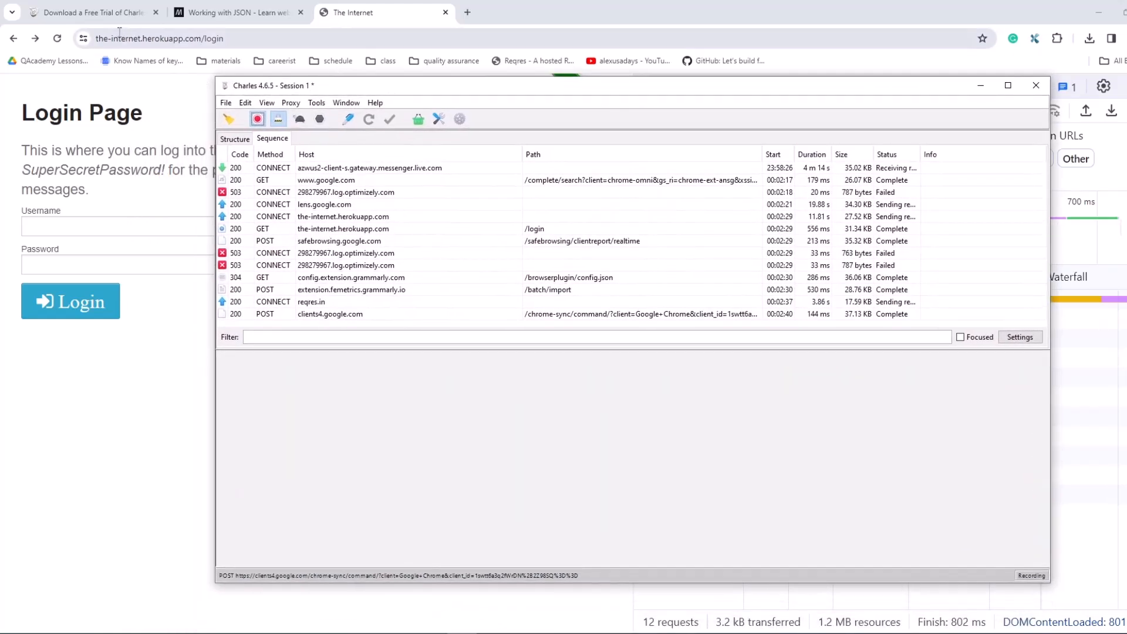
double_click(182, 38)
key(ctrl+c)
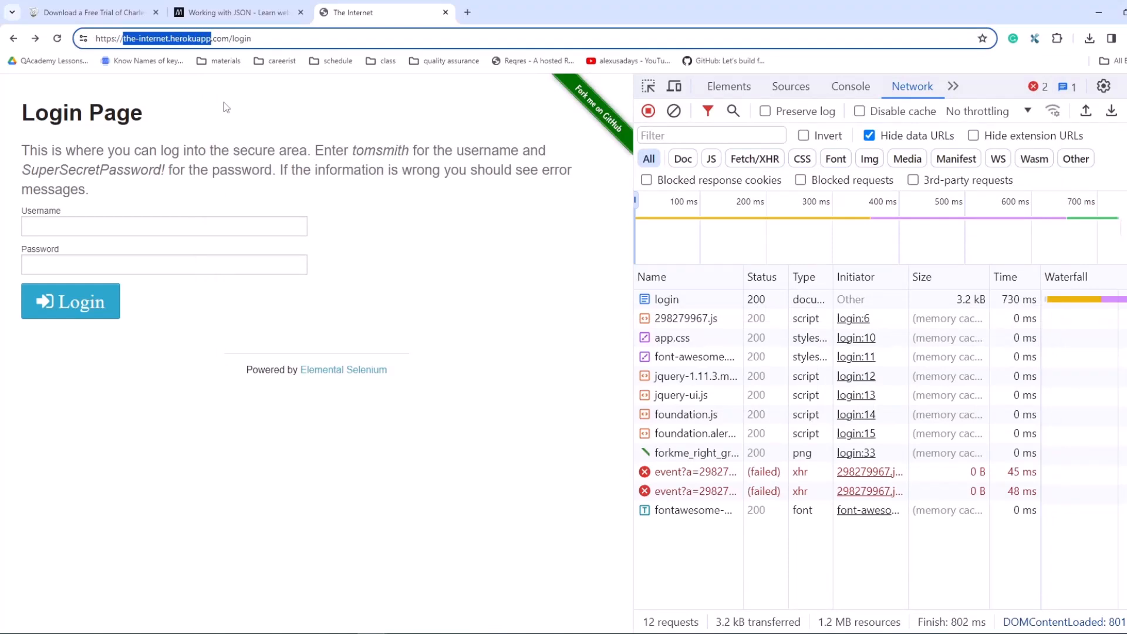
key(alt+Tab)
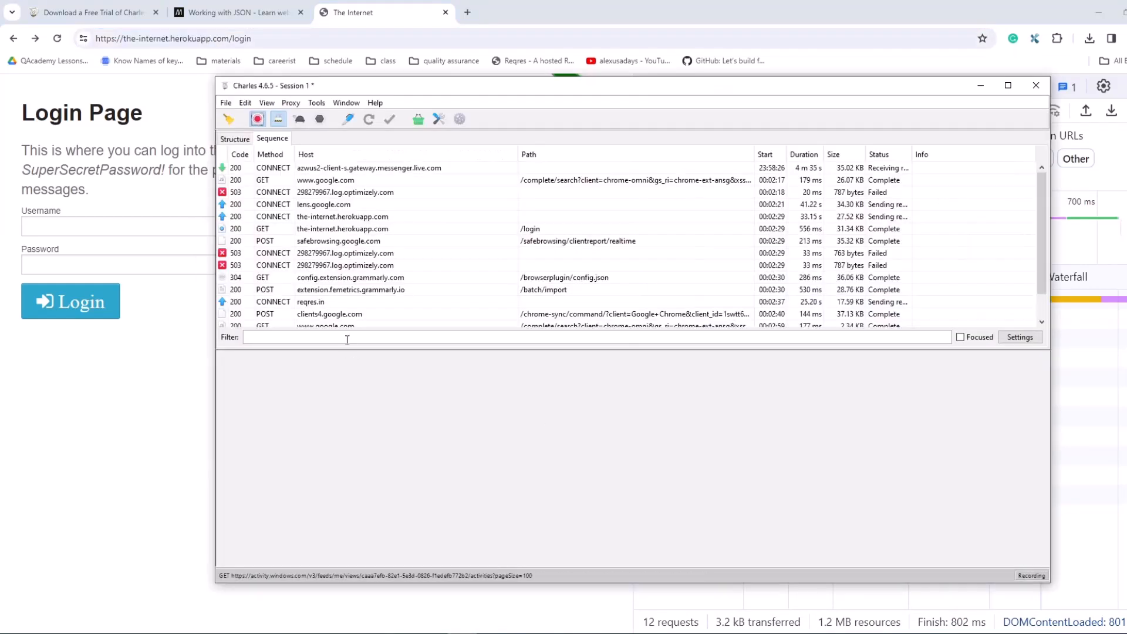
key(ctrl+v)
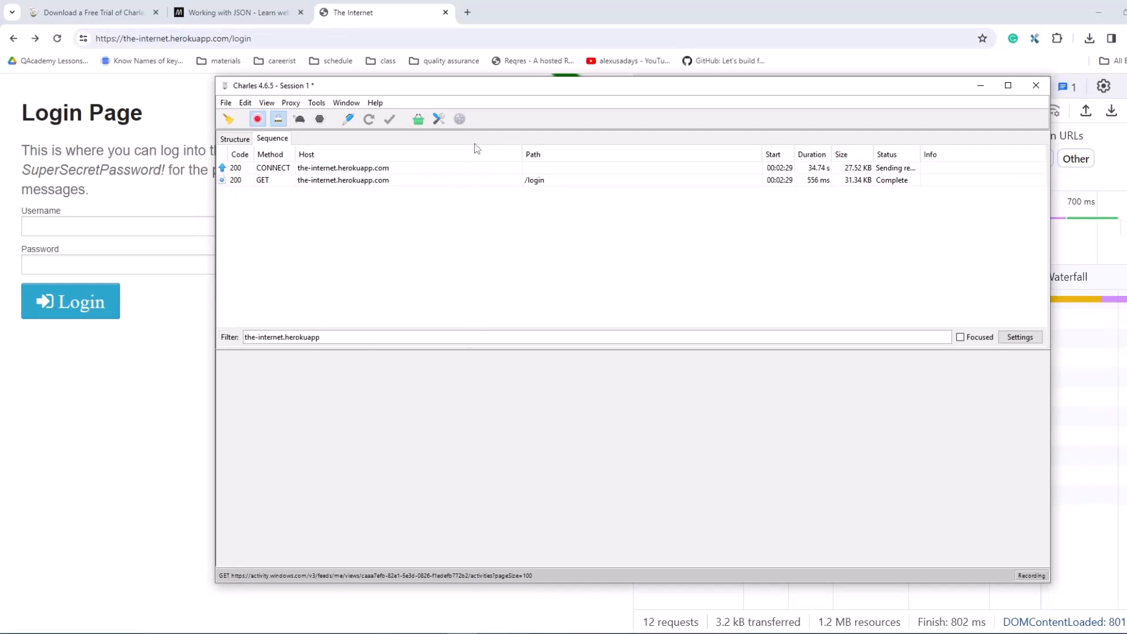
Step: Examine the request and response headers of the recorded GET /login call
click(471, 182)
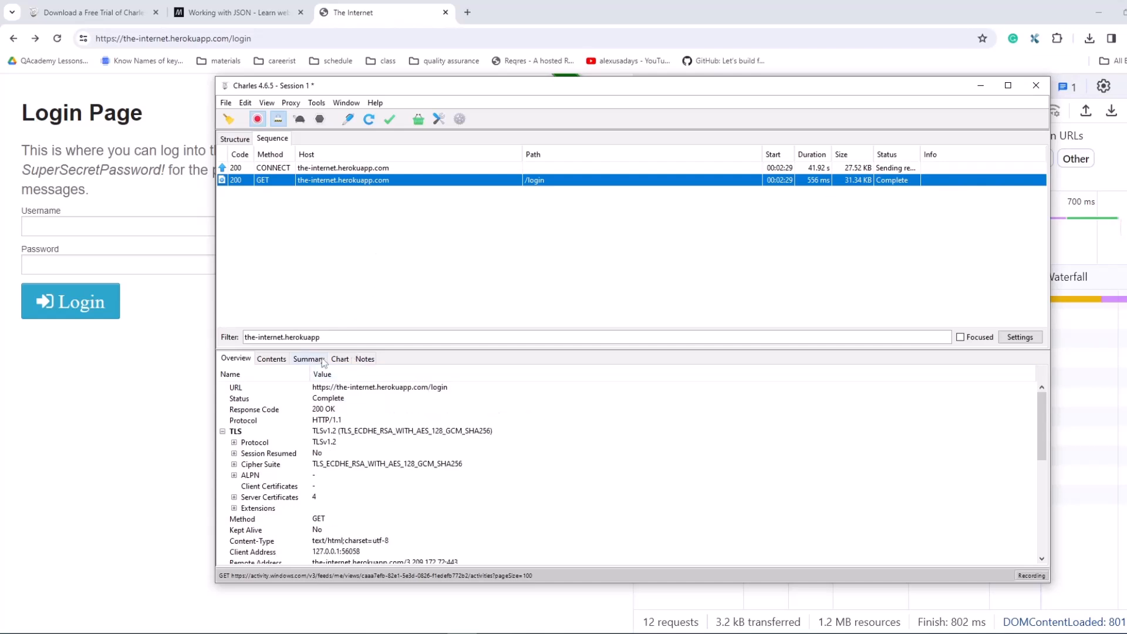
click(272, 358)
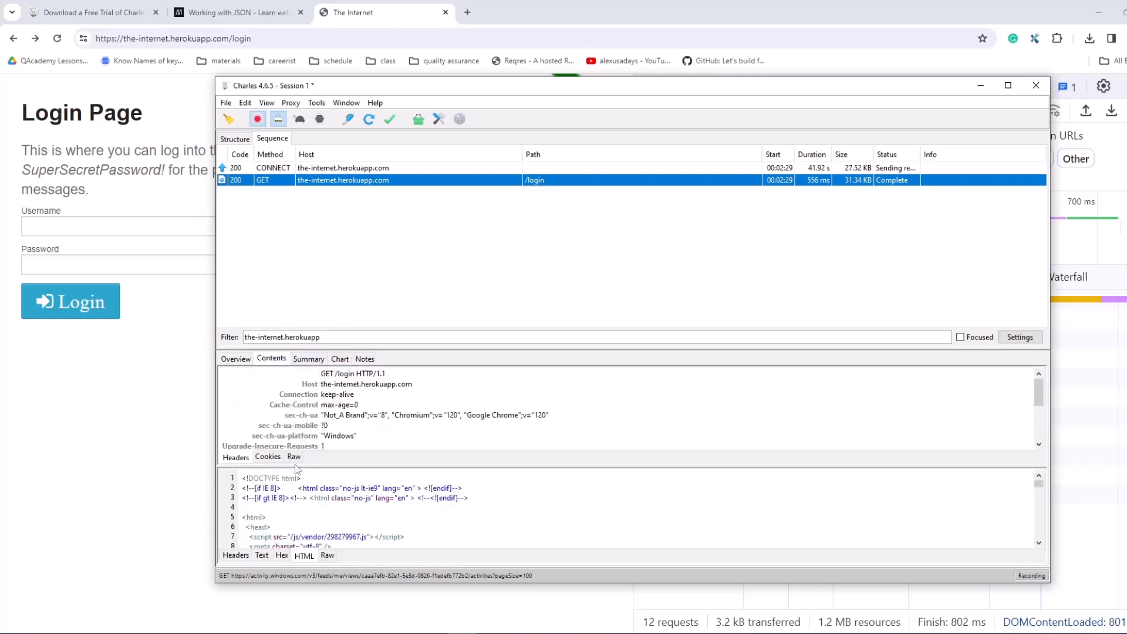
click(243, 457)
click(243, 555)
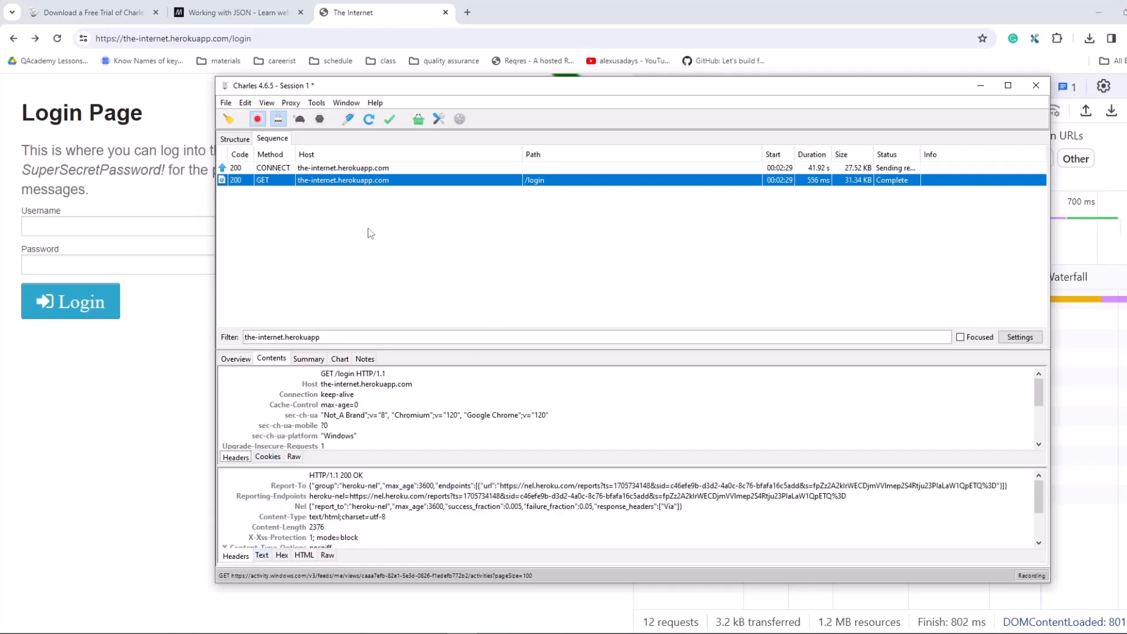
Step: Copy the host developer.mozilla.org from the Working with JSON page's address and reload that page
click(235, 12)
click(169, 36)
click(202, 38)
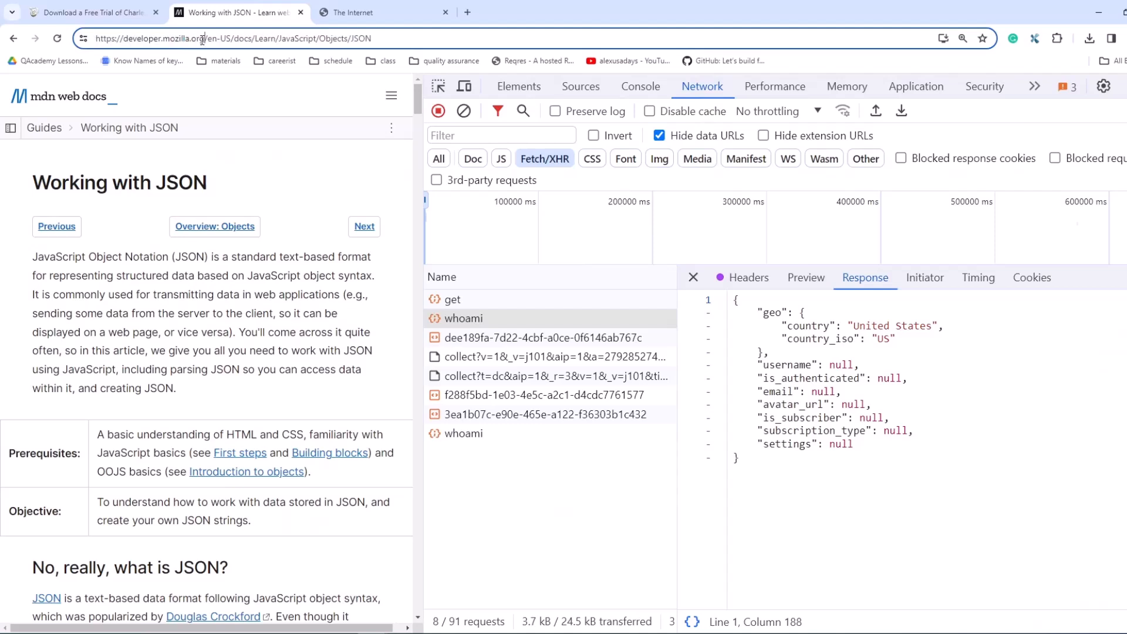
drag(203, 38, 125, 39)
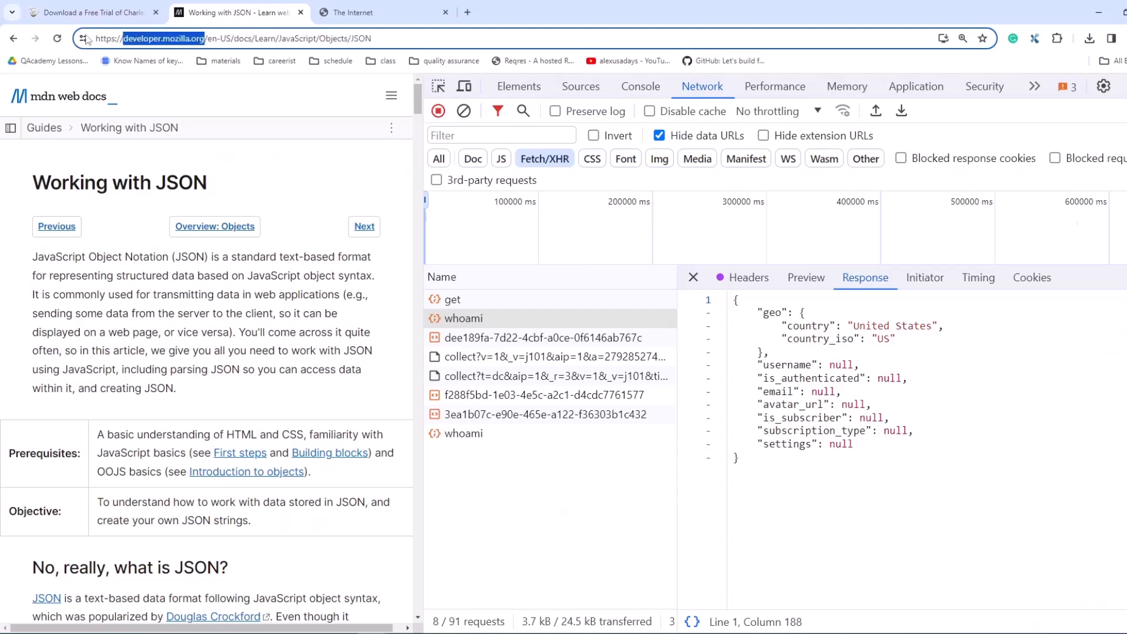
click(57, 38)
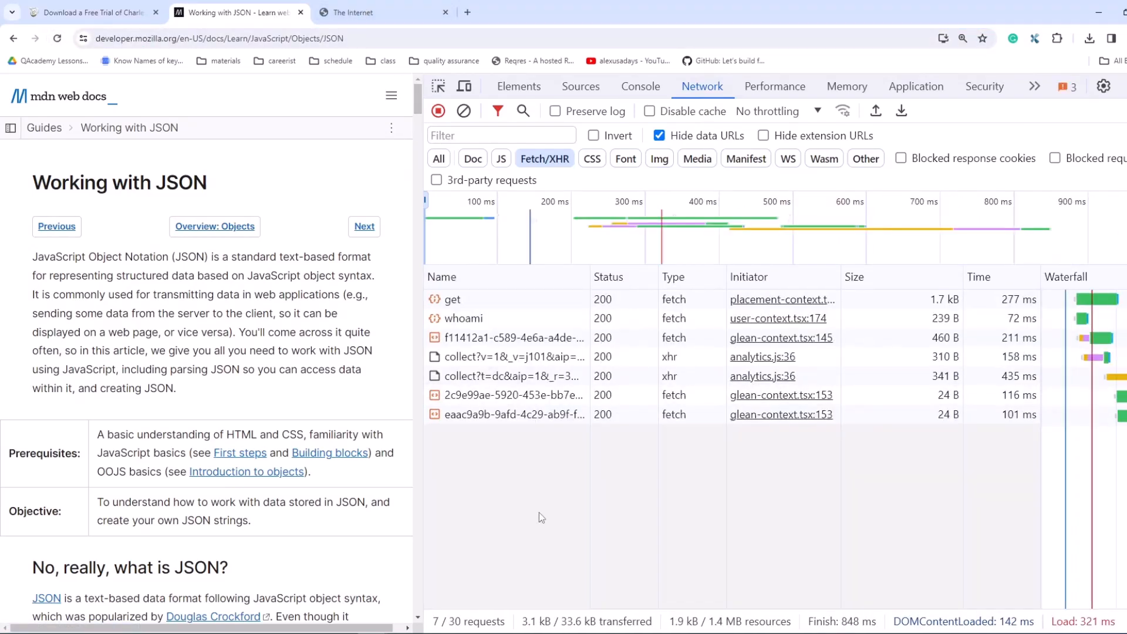
Step: Switch back to Charles and replace the request filter with developer.mozilla.org
click(469, 633)
click(324, 339)
key(ctrl+a)
text(developer.mozilla.org)
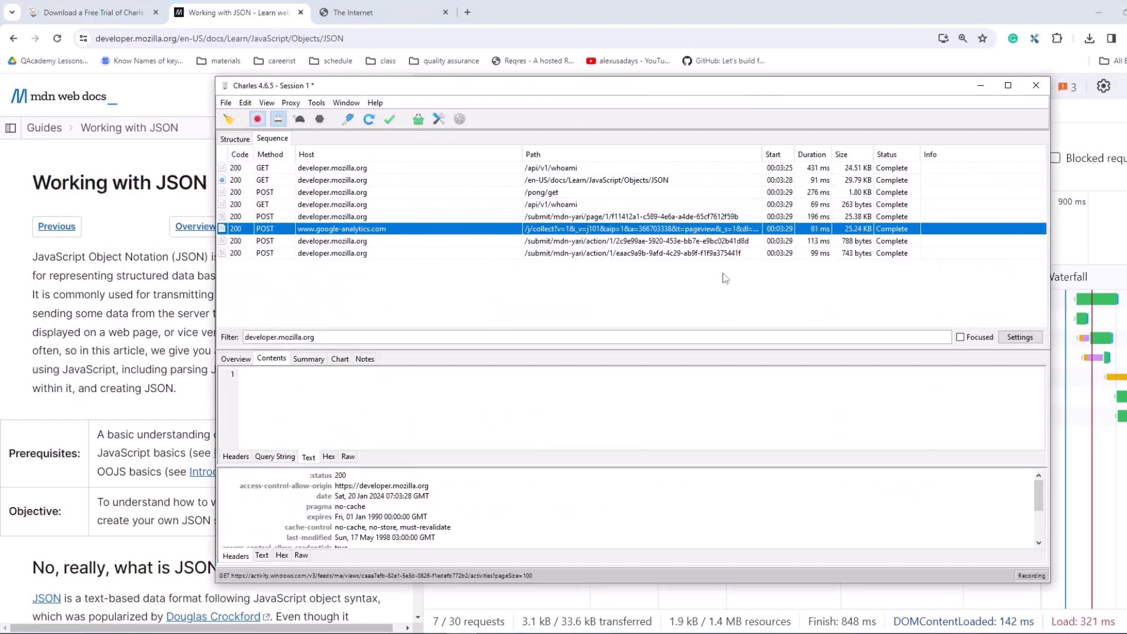
Step: Review the overview of the second GET /api/v1/whoami request, down to its timing details
click(511, 205)
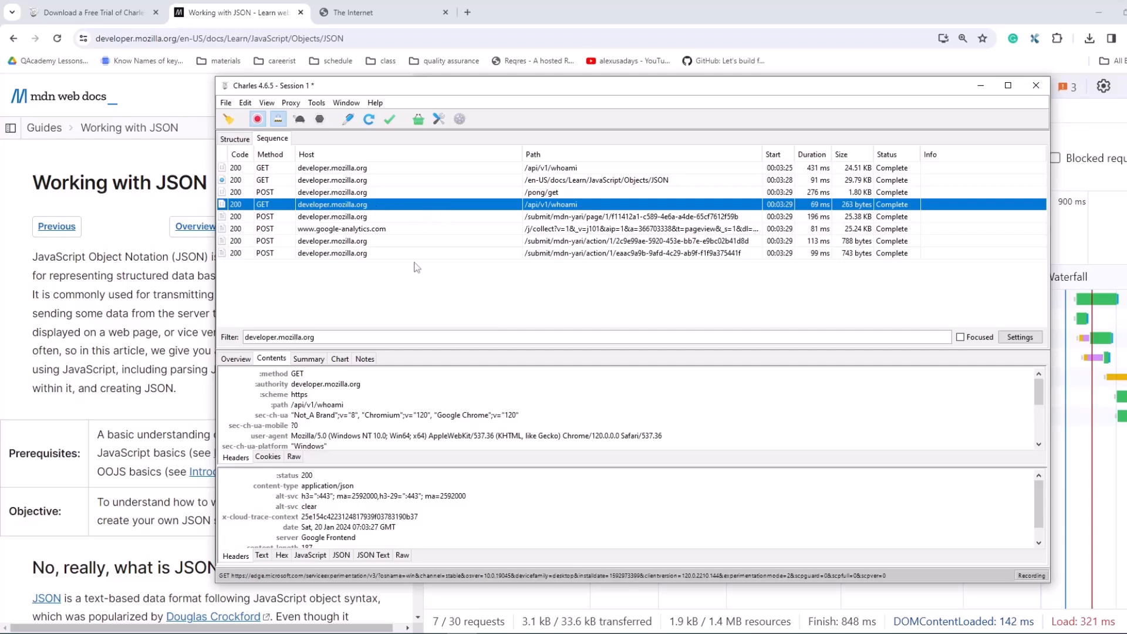
click(238, 359)
scroll(373, 532, down, 7)
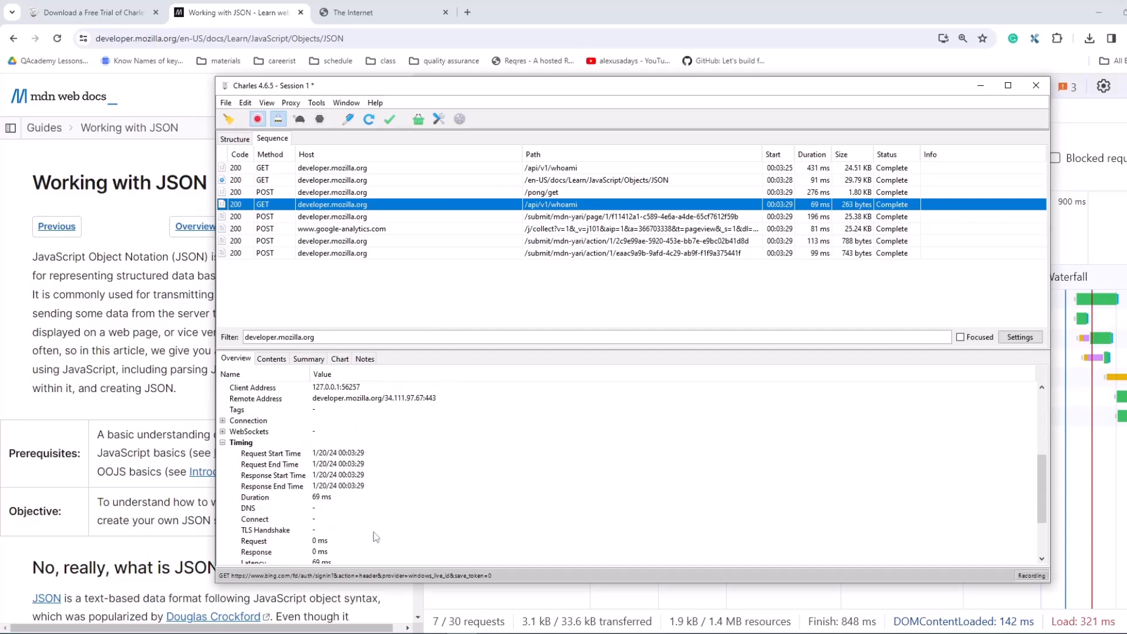
Step: View the whoami response body as Text, JSON and JSON Text, enlarging the response area
click(270, 360)
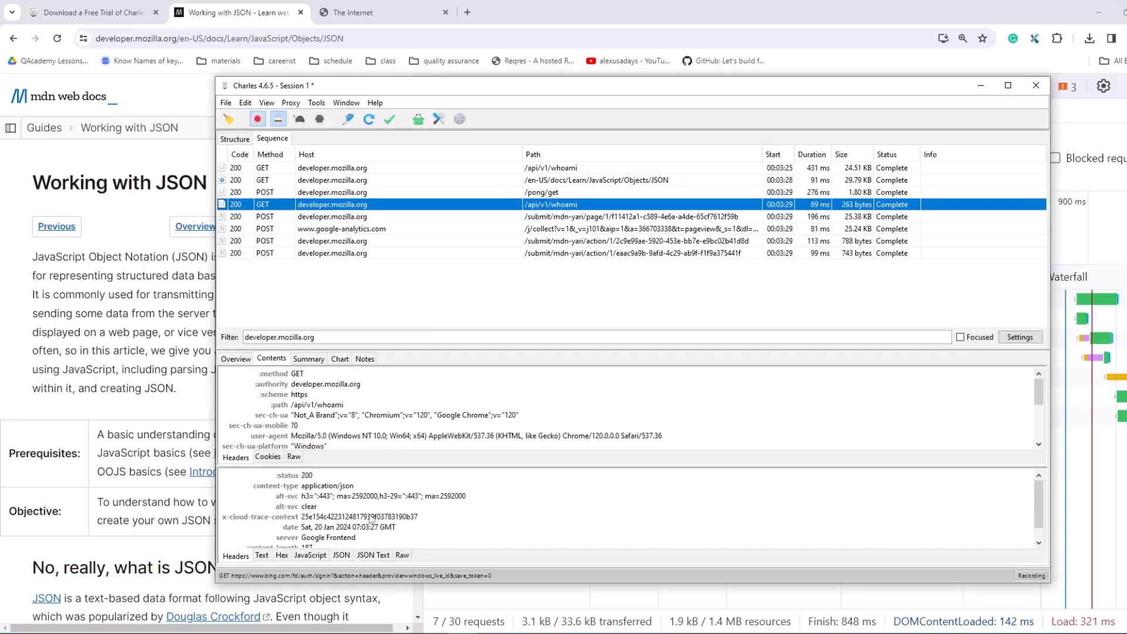
click(266, 557)
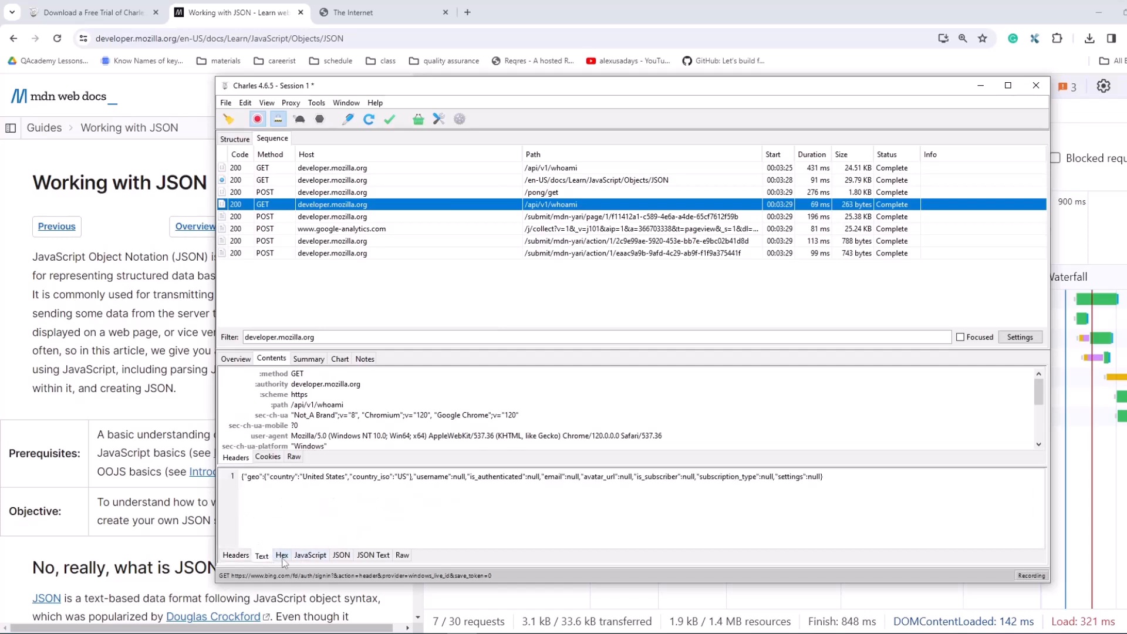
click(340, 556)
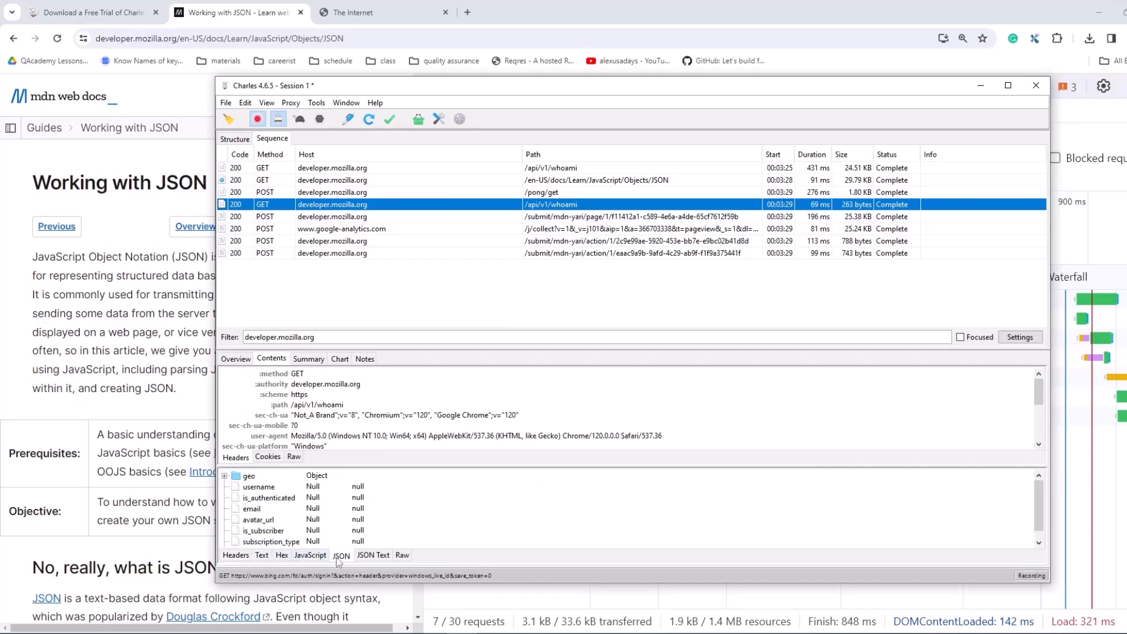
click(366, 556)
drag(404, 466, 404, 422)
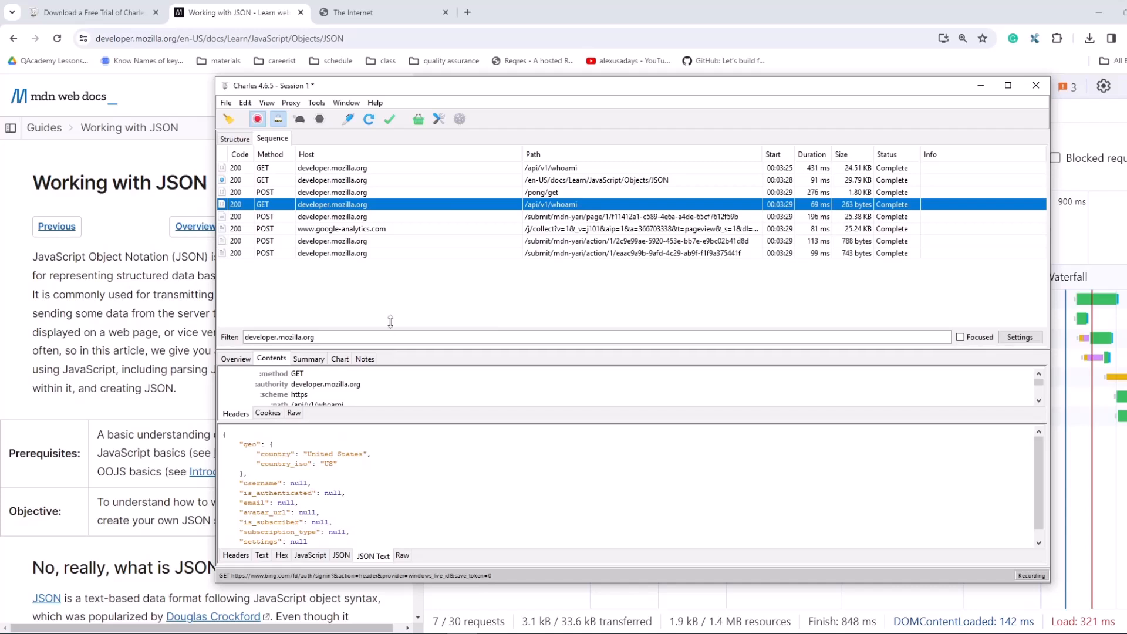
drag(390, 322, 390, 258)
Step: Highlight the country and country_iso entries of the geo object in the whoami JSON response
drag(257, 389, 372, 392)
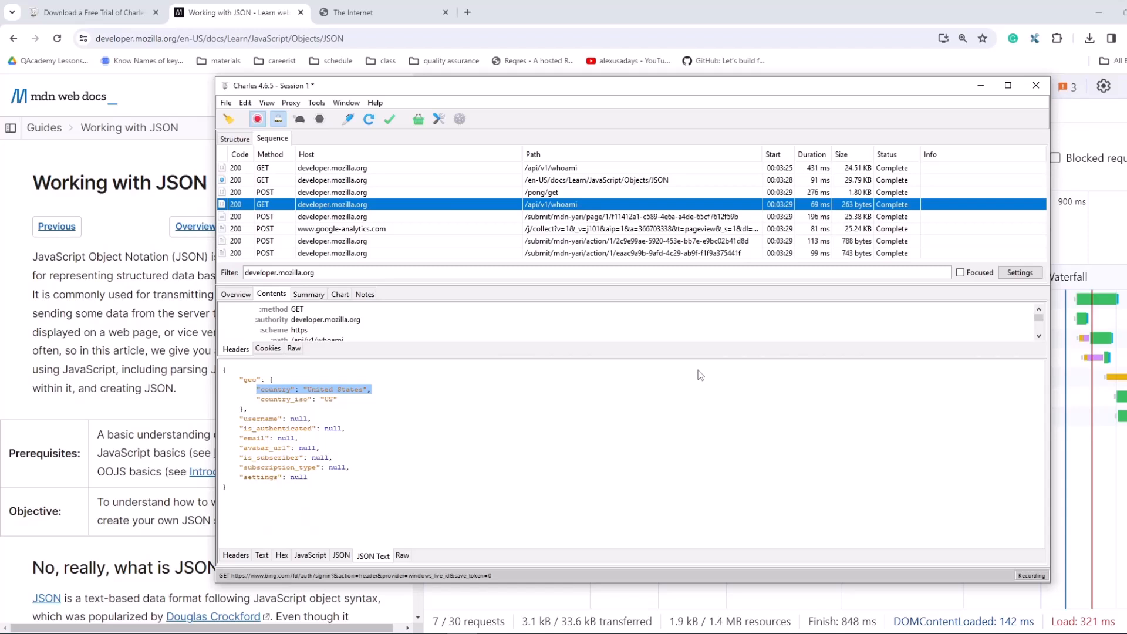
drag(398, 407, 274, 380)
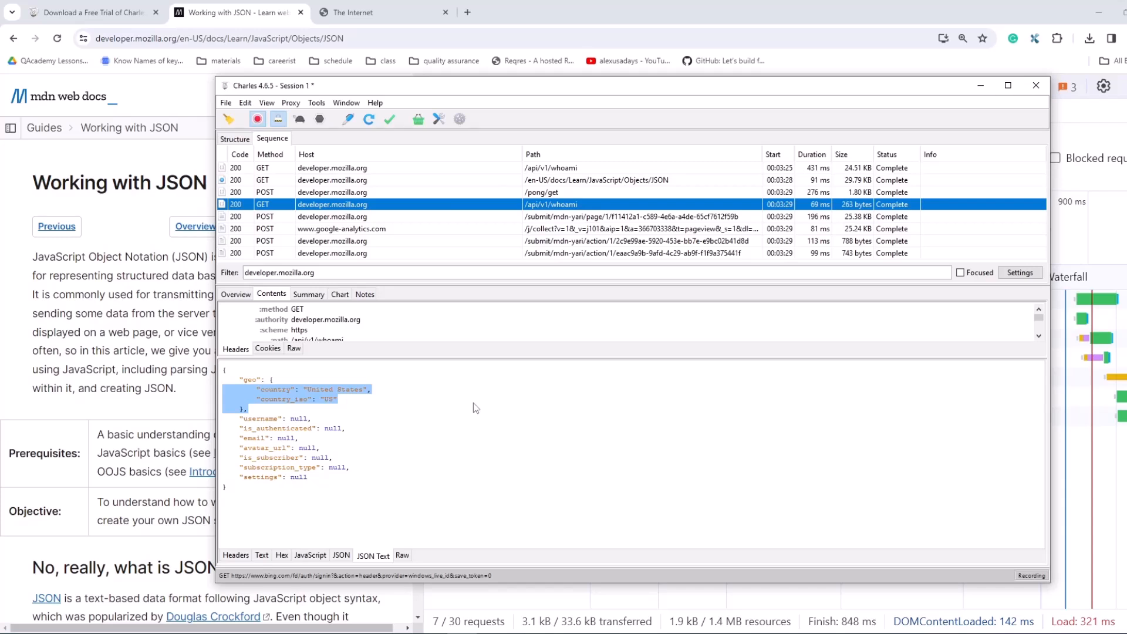
click(473, 308)
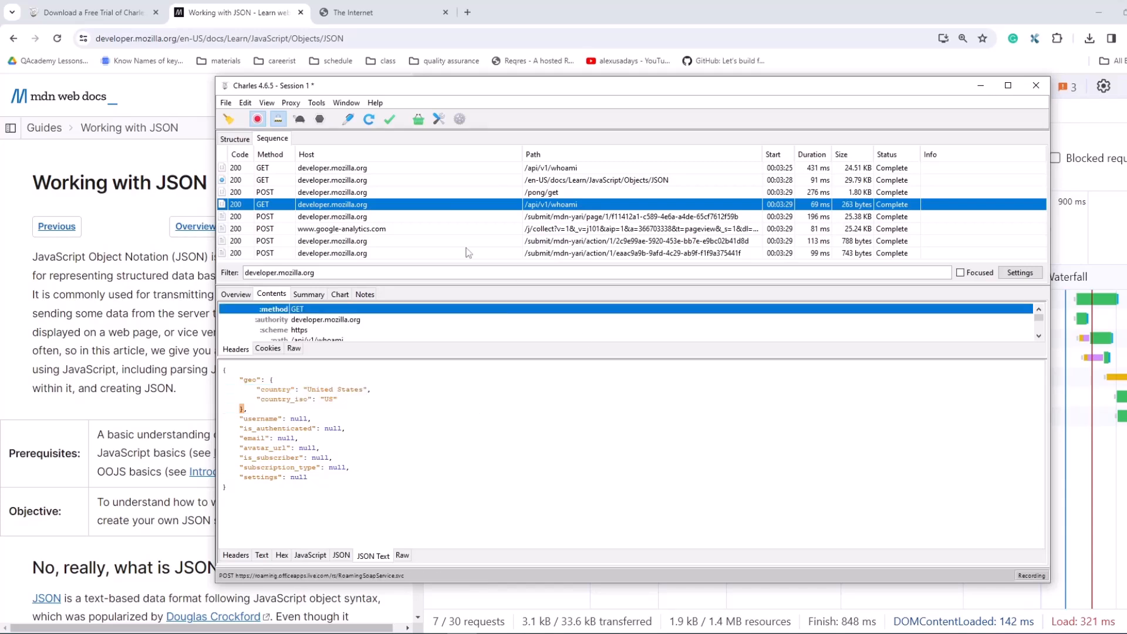
Step: Start throttling in Charles and stop it again
click(316, 105)
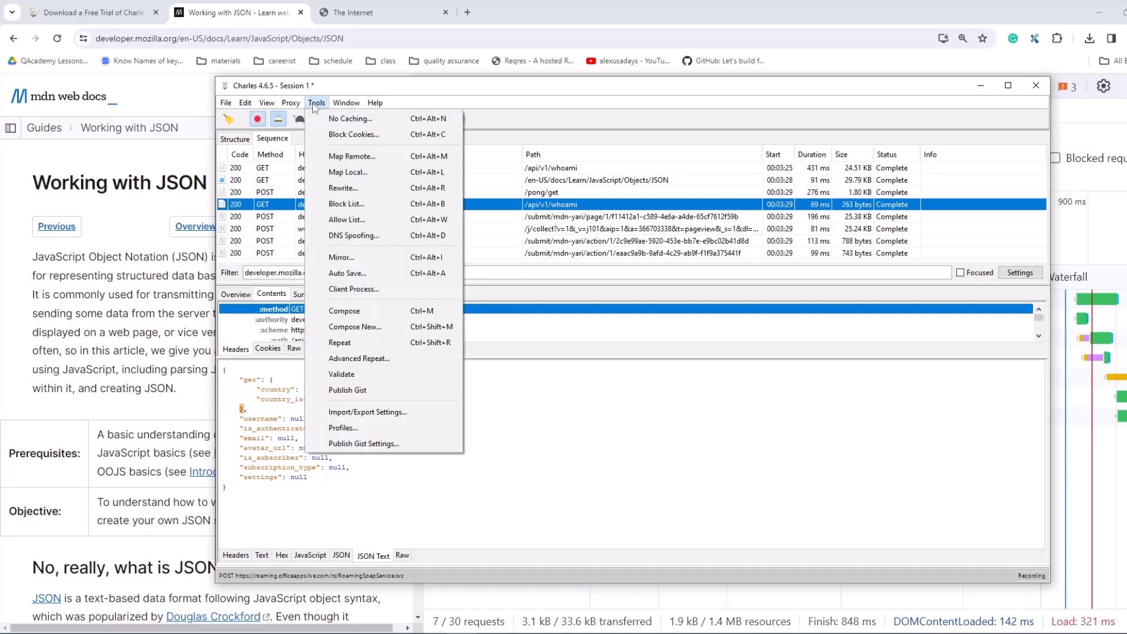
mouse_move(291, 106)
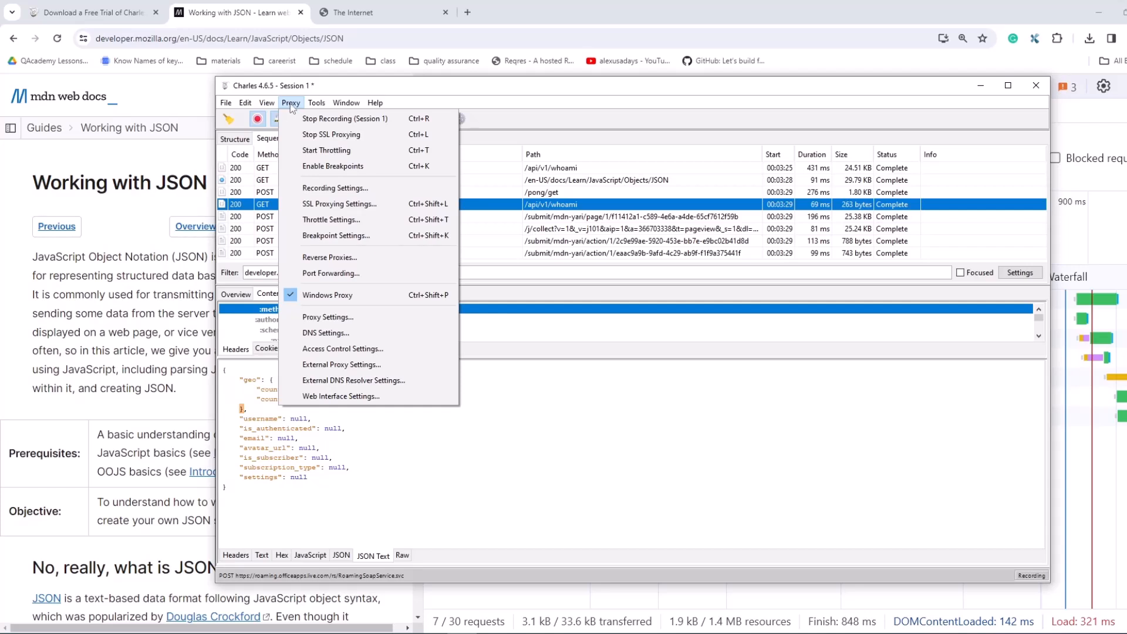
click(333, 152)
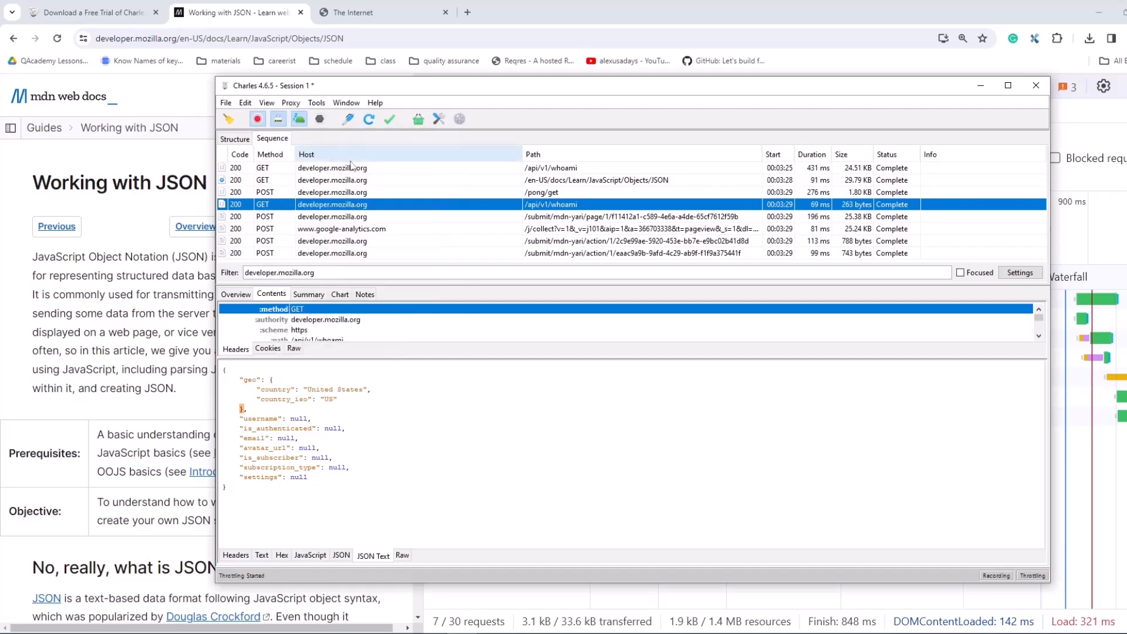
click(300, 122)
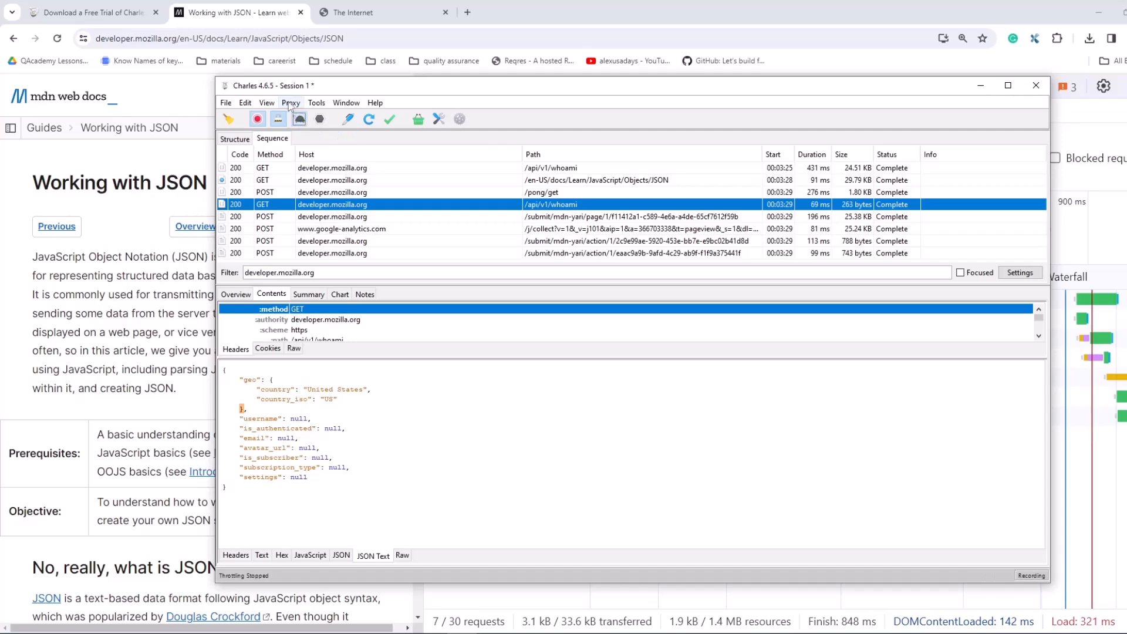
click(289, 104)
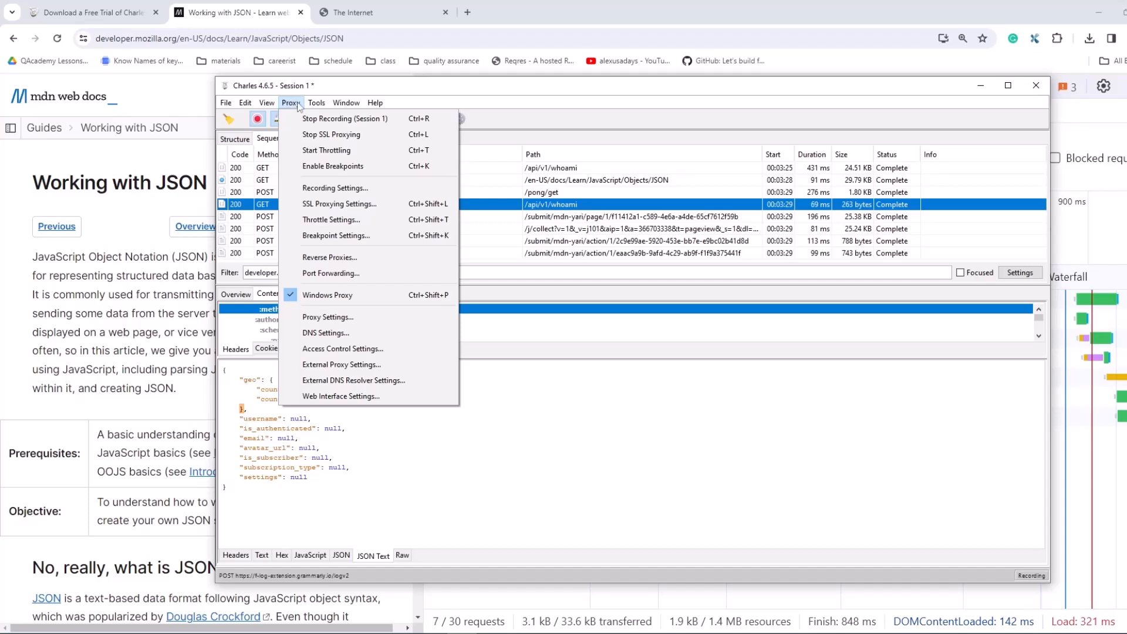
click(333, 220)
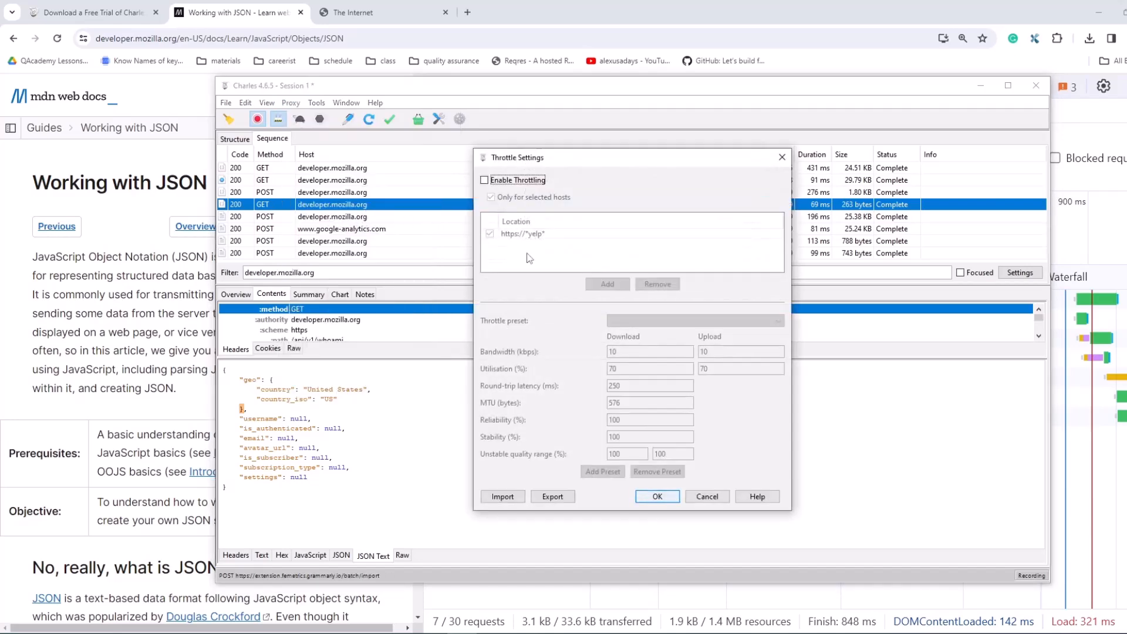
click(484, 181)
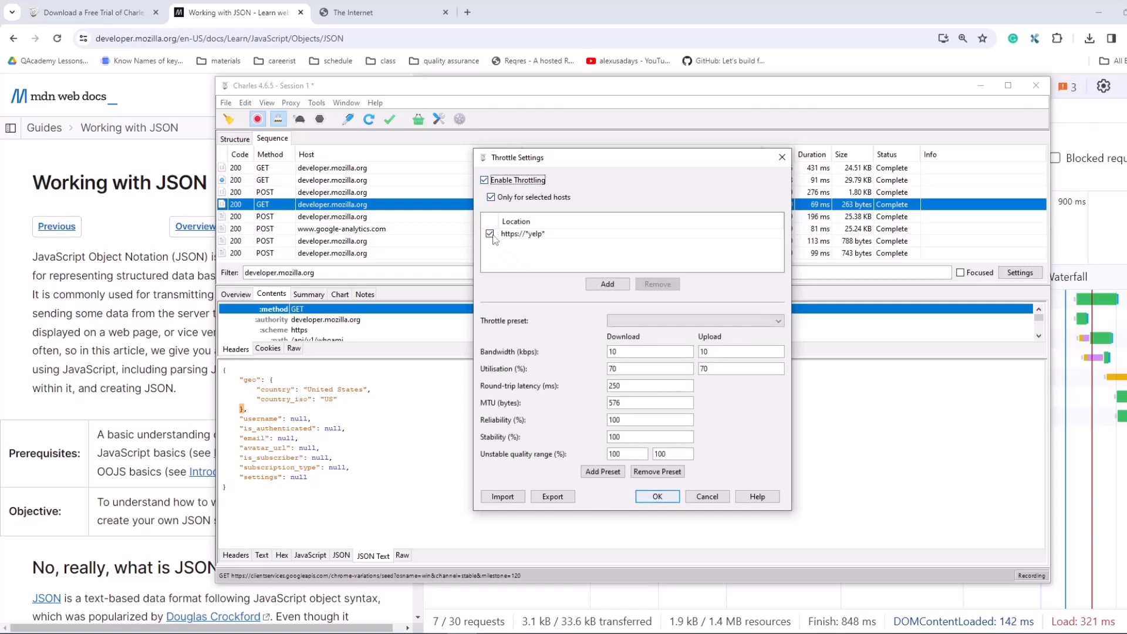
click(489, 234)
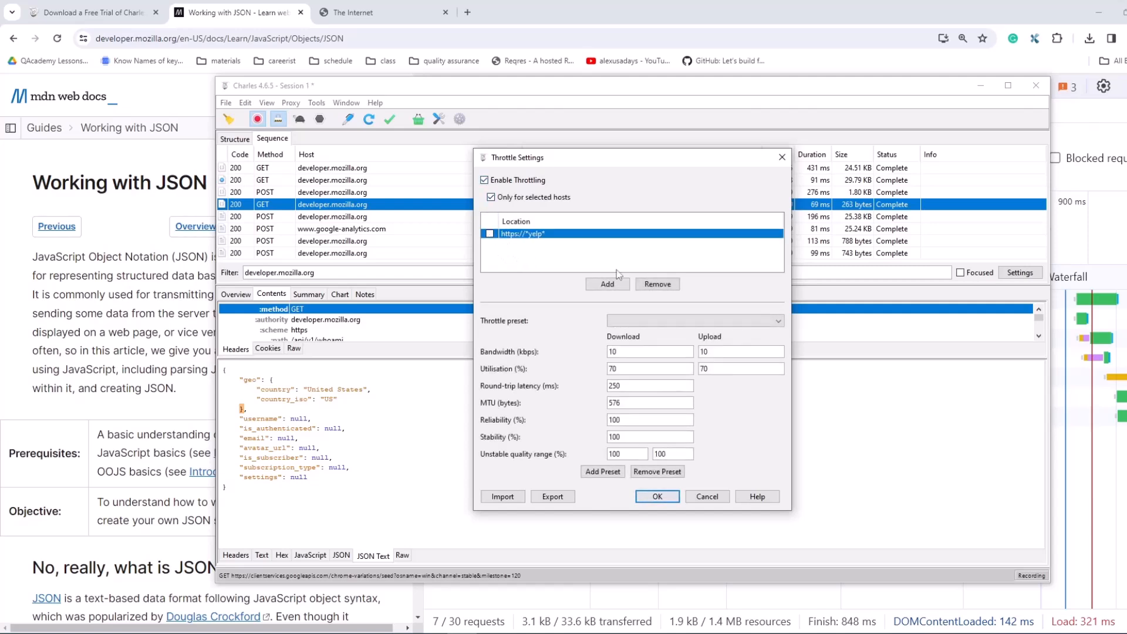
click(661, 287)
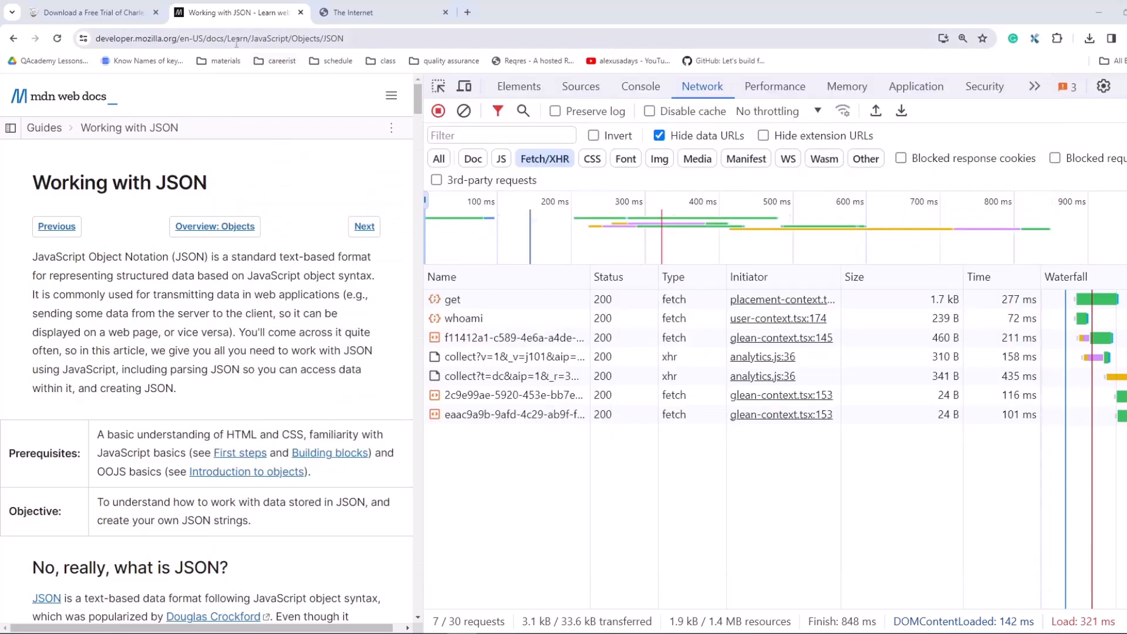
Step: Switch to the browser, copy the full address of the Working with JSON page, and return to Charles
click(205, 42)
click(205, 42)
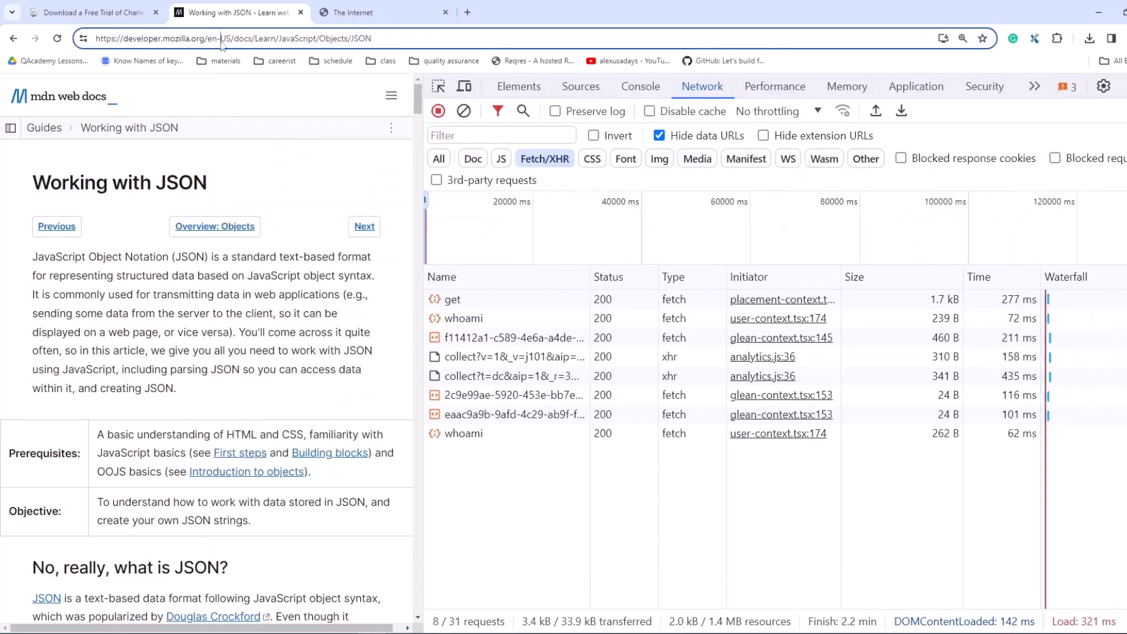
drag(380, 39, 109, 50)
key(ctrl+c)
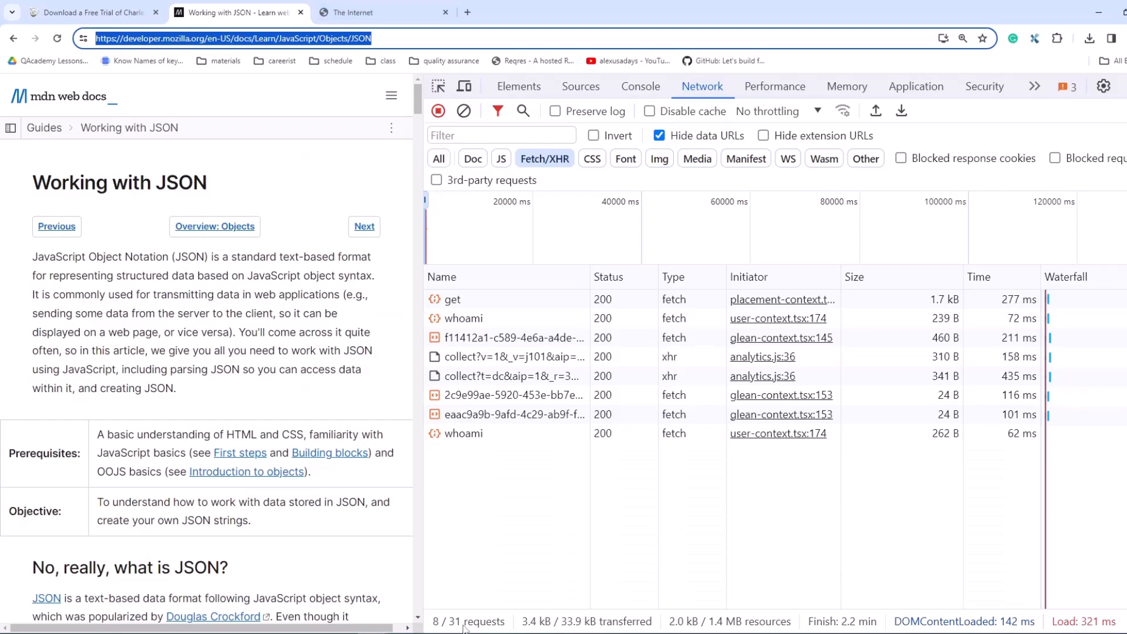
key(alt+Tab)
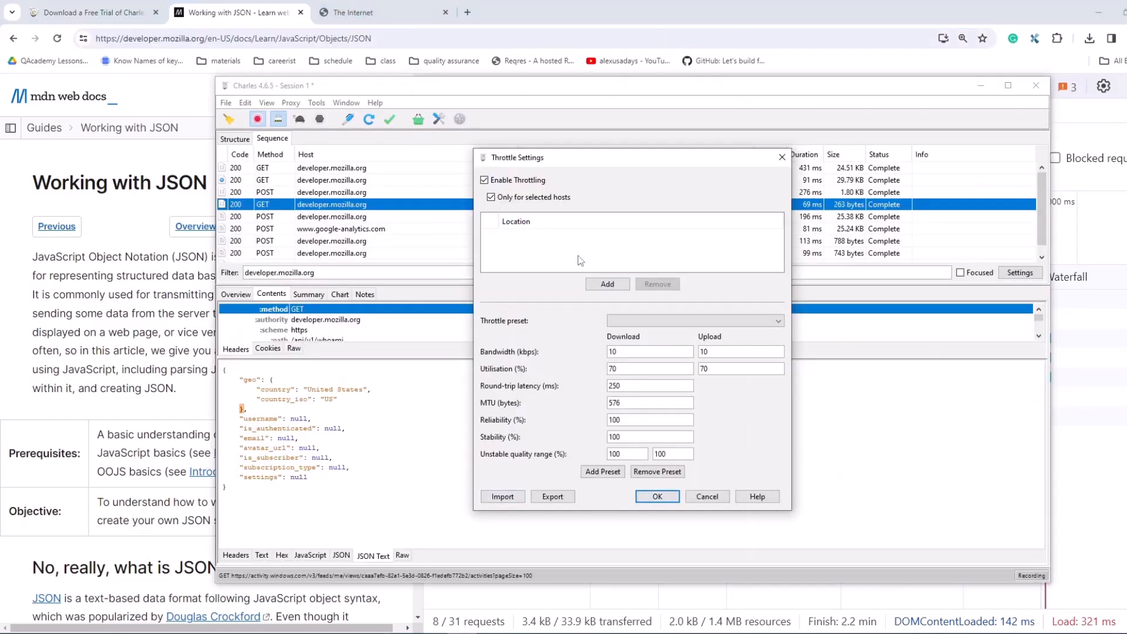
Step: Create a throttle location with protocol https, paste the copied address as host and trim it to developer.mozilla.org
click(610, 281)
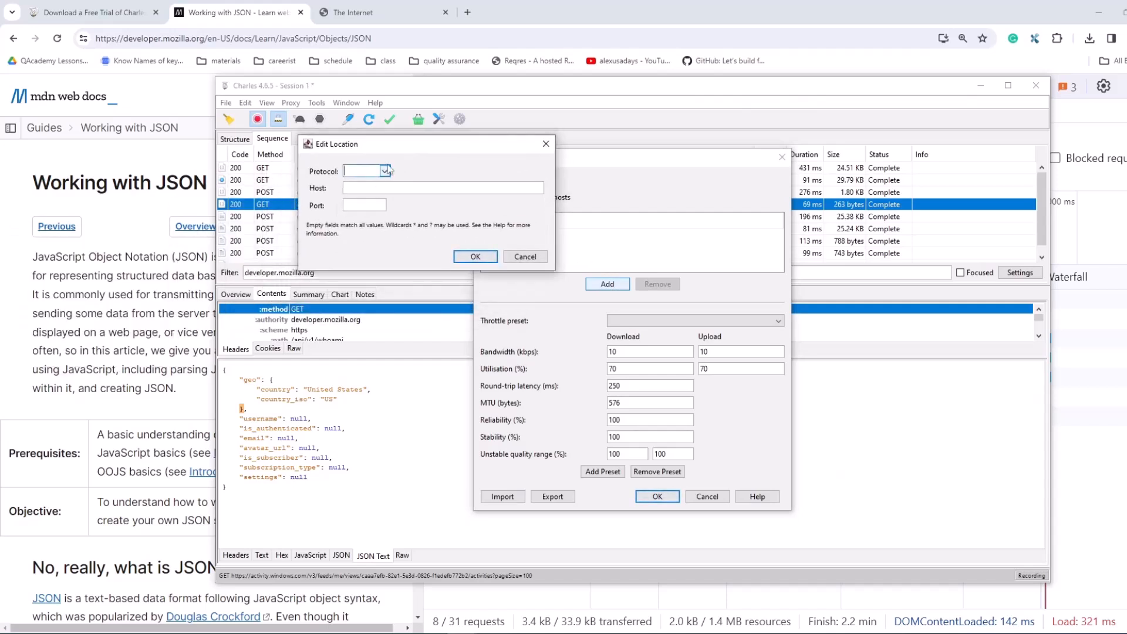
drag(385, 176, 380, 206)
click(371, 227)
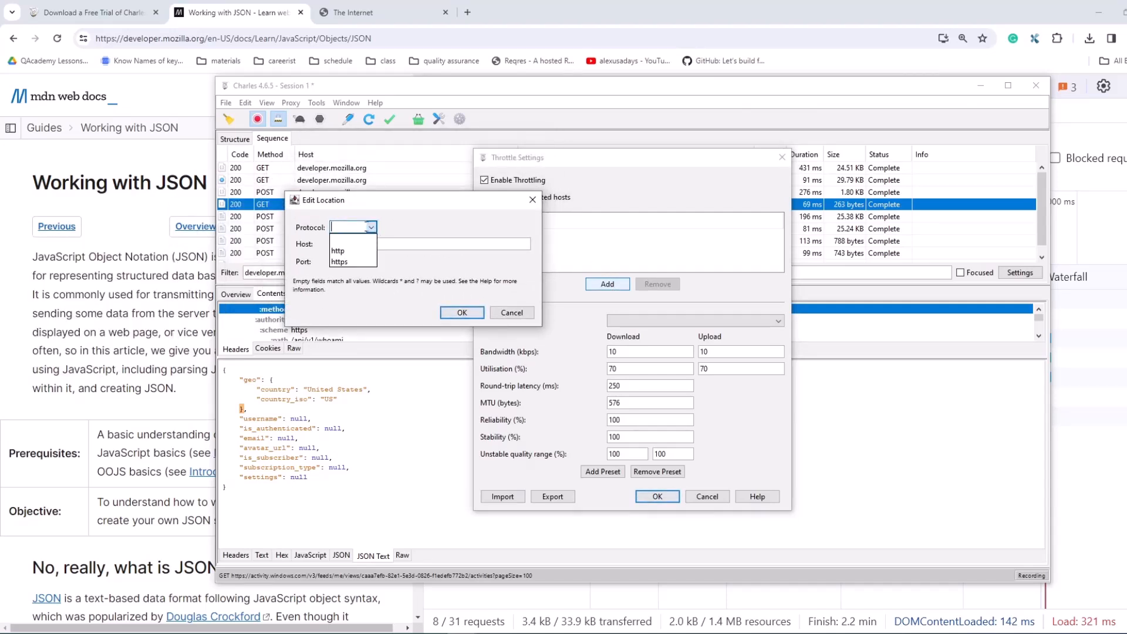
click(339, 262)
click(401, 244)
key(ctrl+v)
drag(378, 244, 331, 244)
click(346, 244)
click(357, 245)
key(BackSpace)
drag(401, 244, 531, 245)
key(BackSpace)
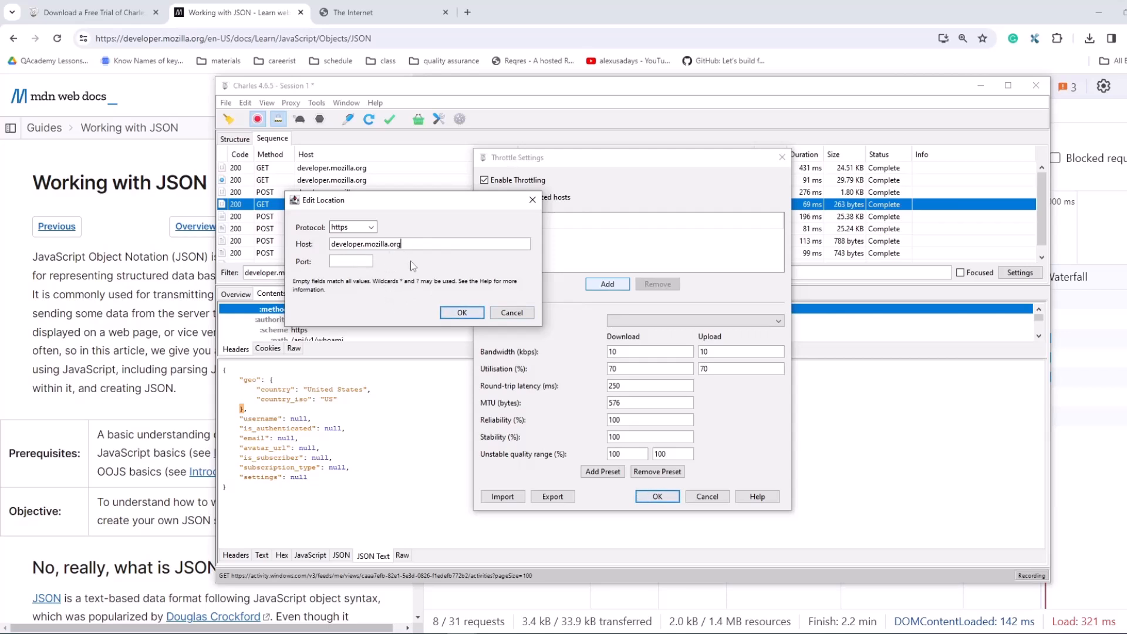
Step: Surround the developer.mozilla.org host with * wildcards and add the location to the throttled hosts
key(Home)
text(*)
key(End)
text(*)
click(462, 313)
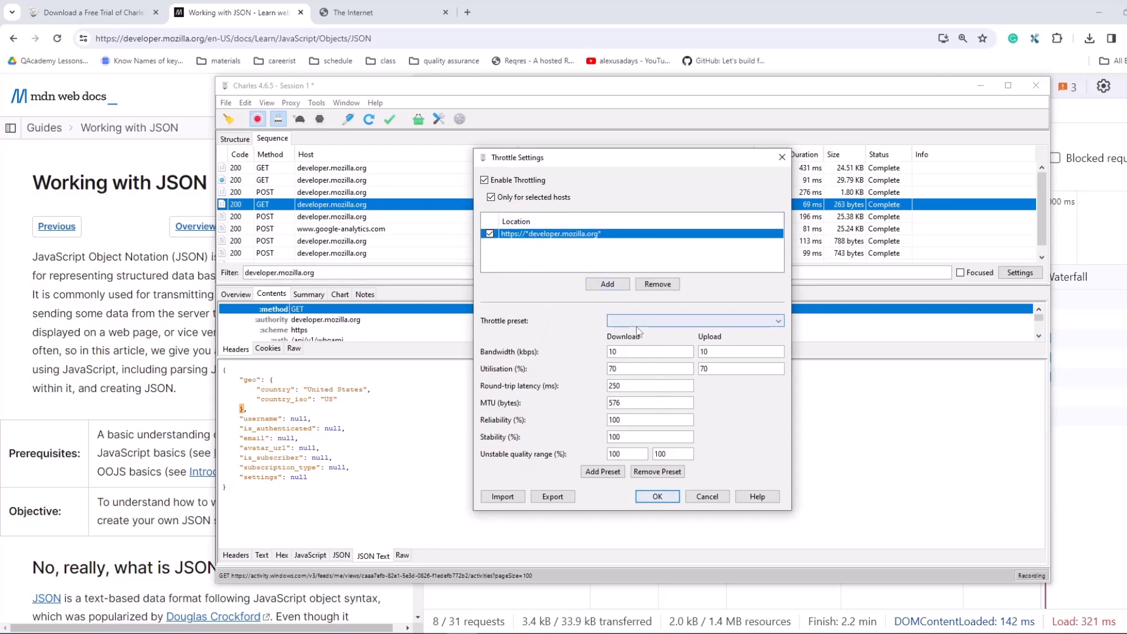
Step: Choose the 56 kbps Modem preset, set download and upload bandwidth to 1 kbps, and apply the throttle settings
click(636, 323)
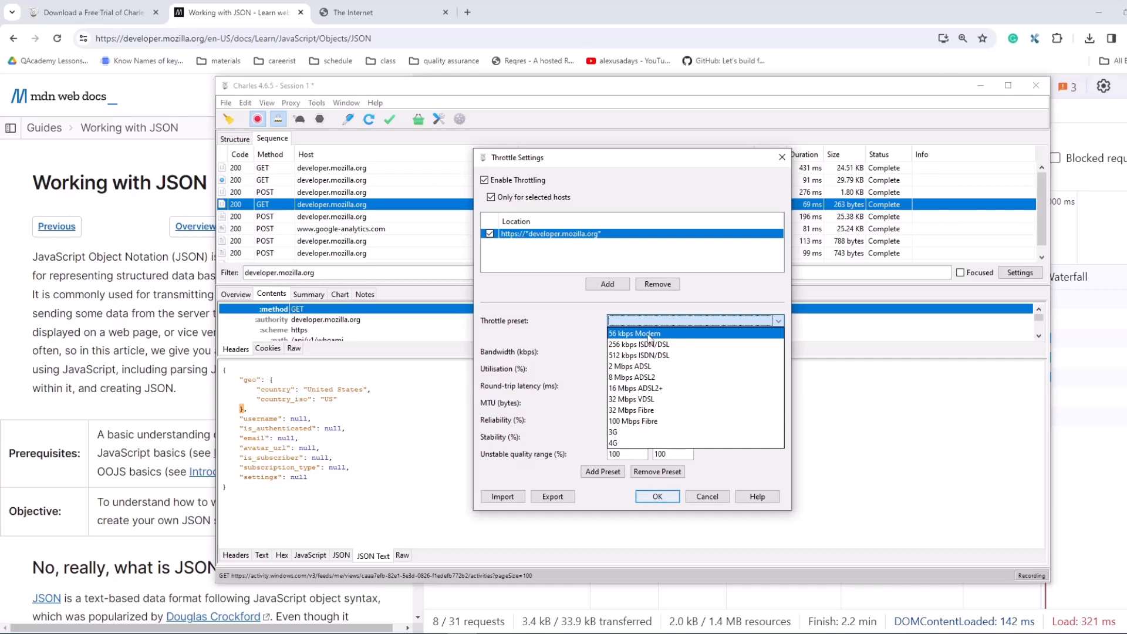
click(649, 334)
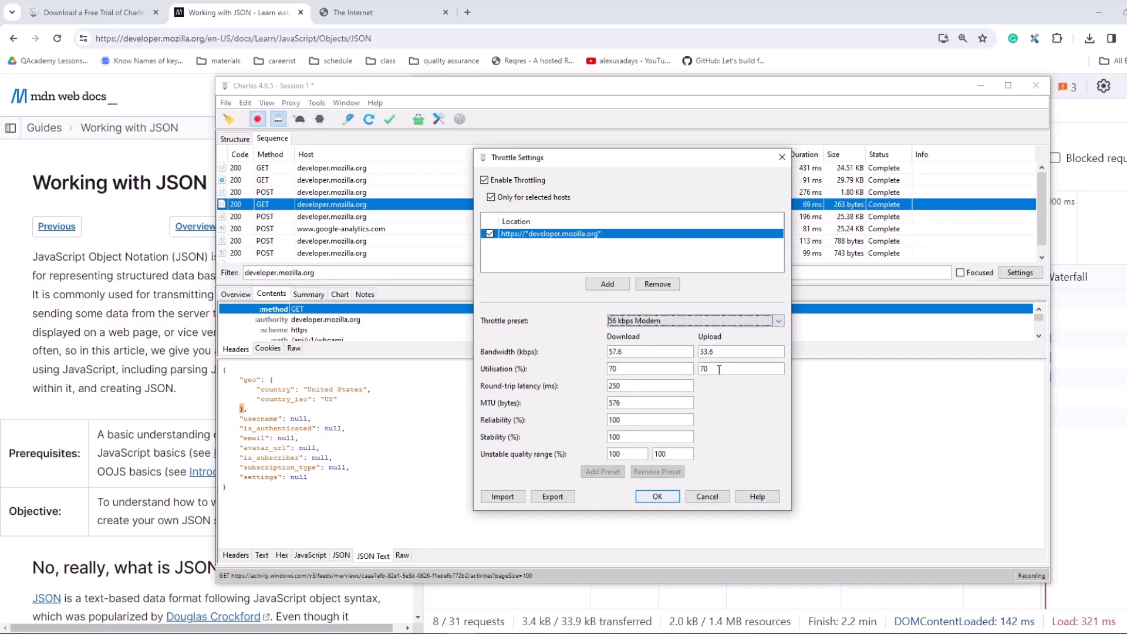
drag(626, 351, 562, 353)
text(1)
key(Tab)
text(1)
click(657, 496)
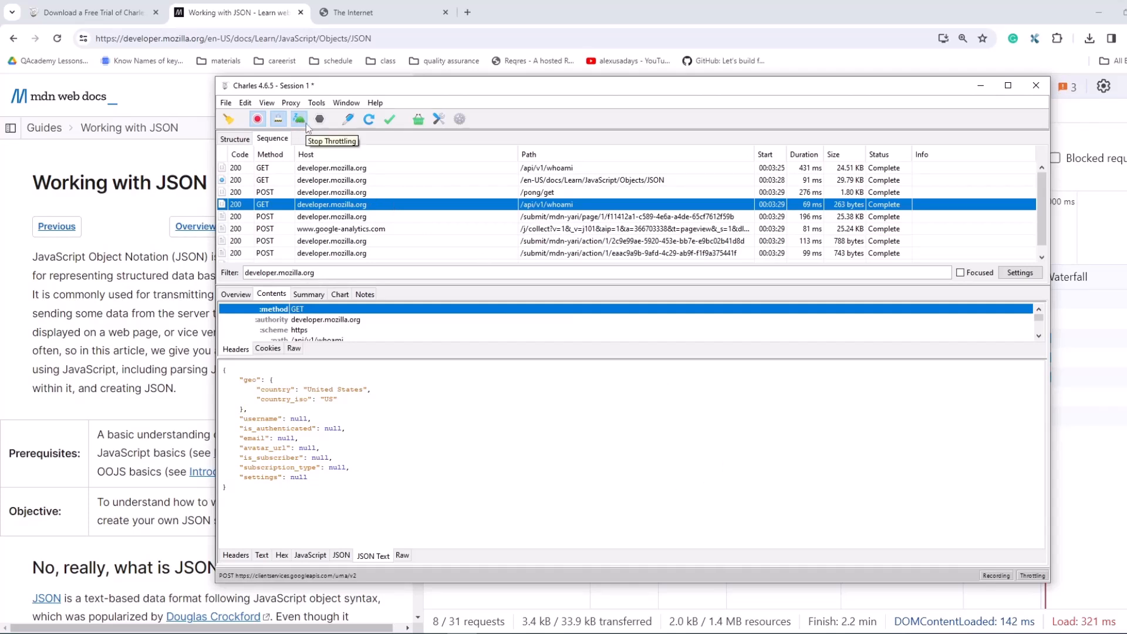
Step: Reload the Working with JSON page in the browser and show all request types in the network log
click(193, 38)
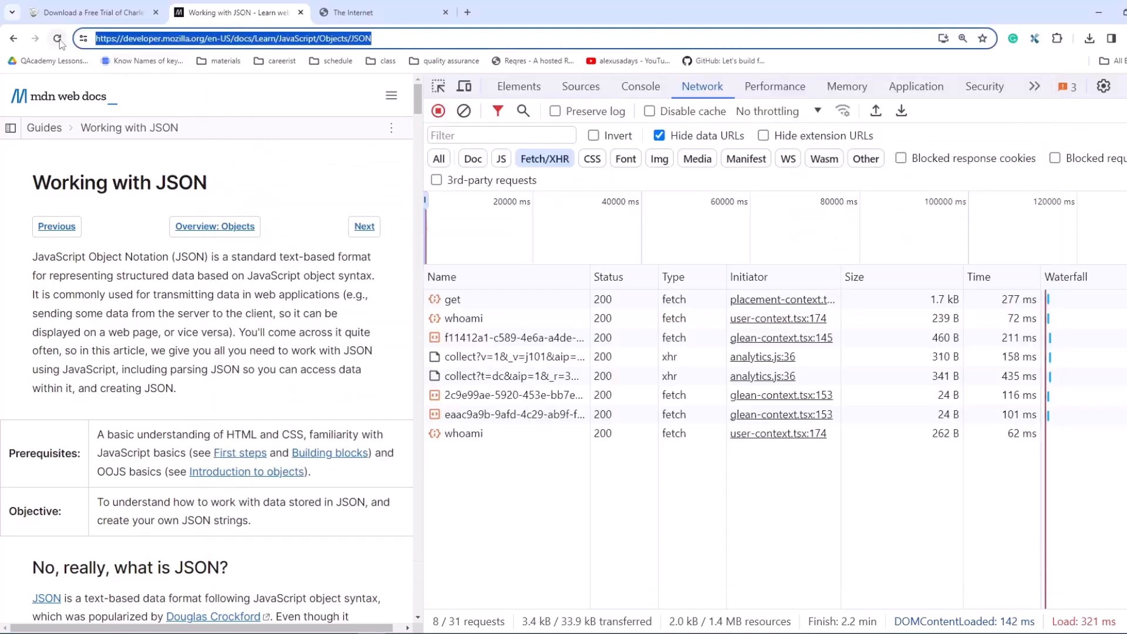
click(57, 39)
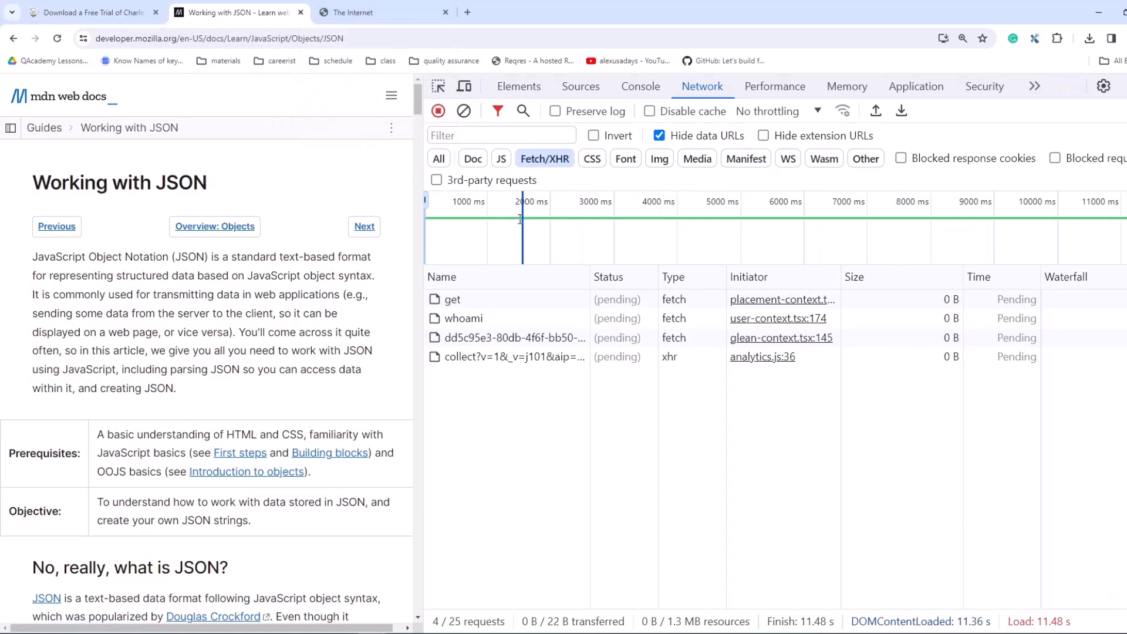
click(439, 159)
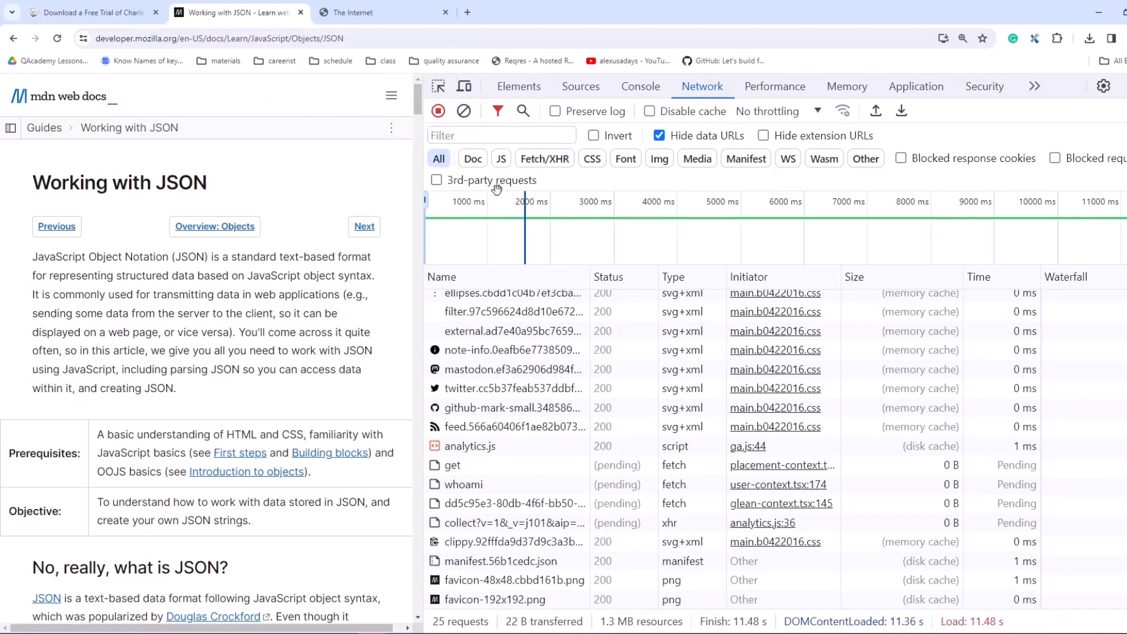
Step: Clear the browser's network log and reload the Working with JSON page once more
click(464, 110)
click(122, 38)
click(57, 38)
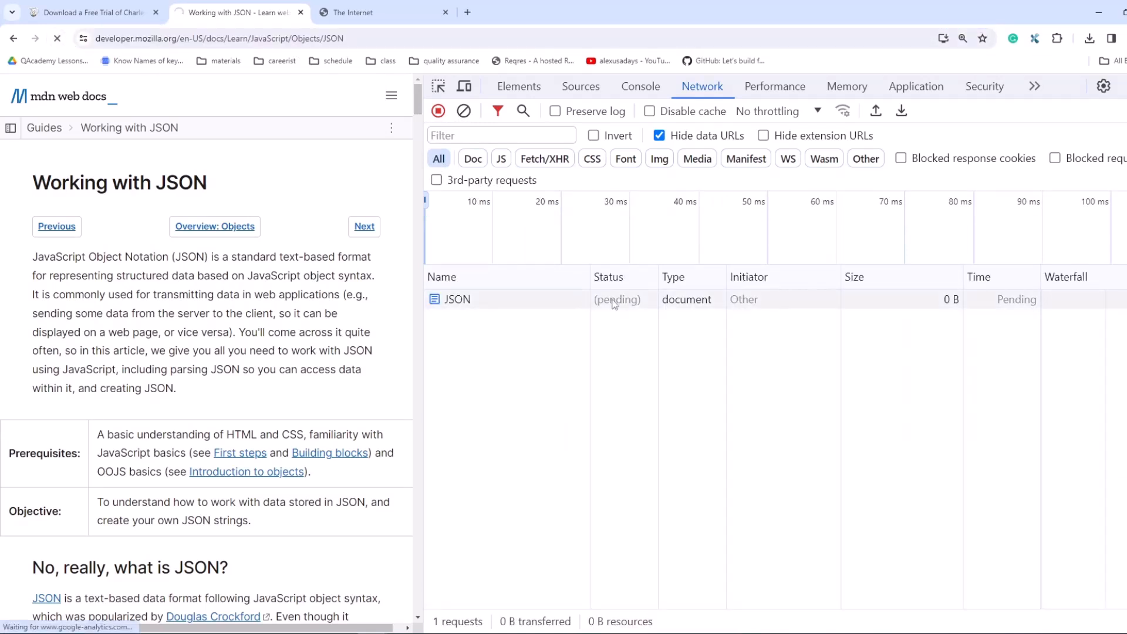
Step: Add https with host *amazon* as a throttled location in Charles and apply the throttle settings
mouse_move(462, 633)
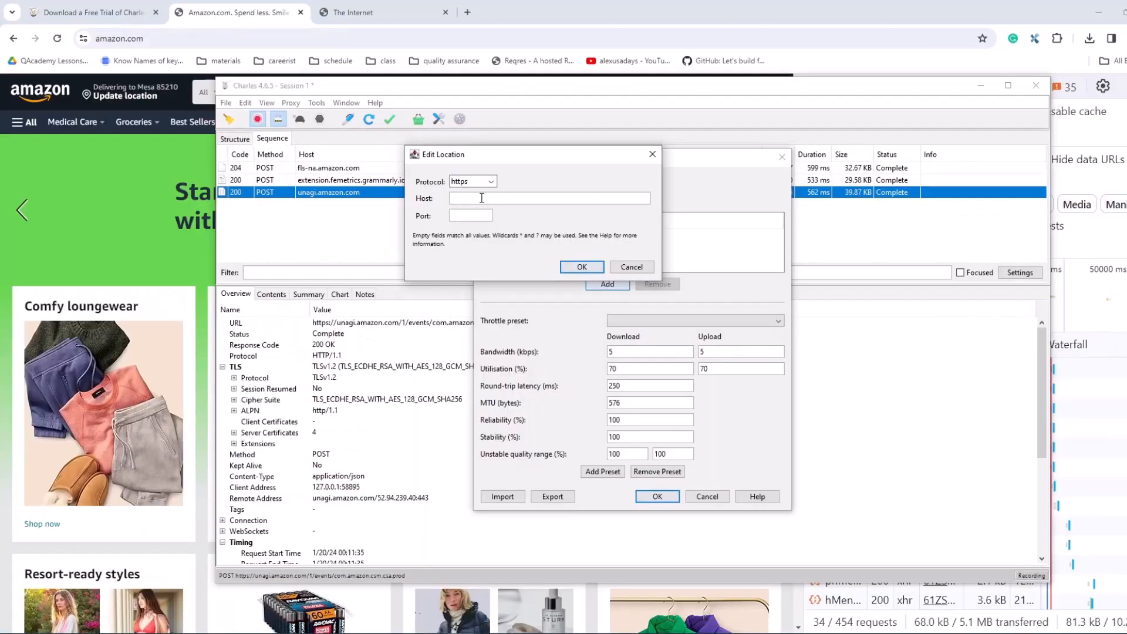
text(amazon.com)
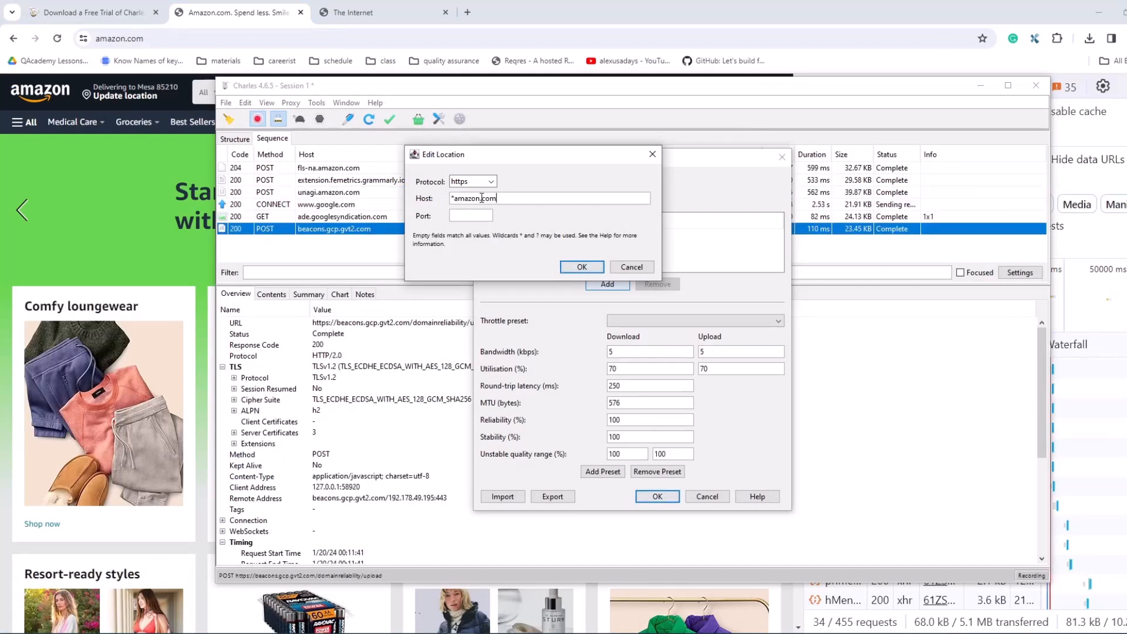
key(BackSpace)
key(BackSpace)
key(BackSpace)
key(BackSpace)
text(*)
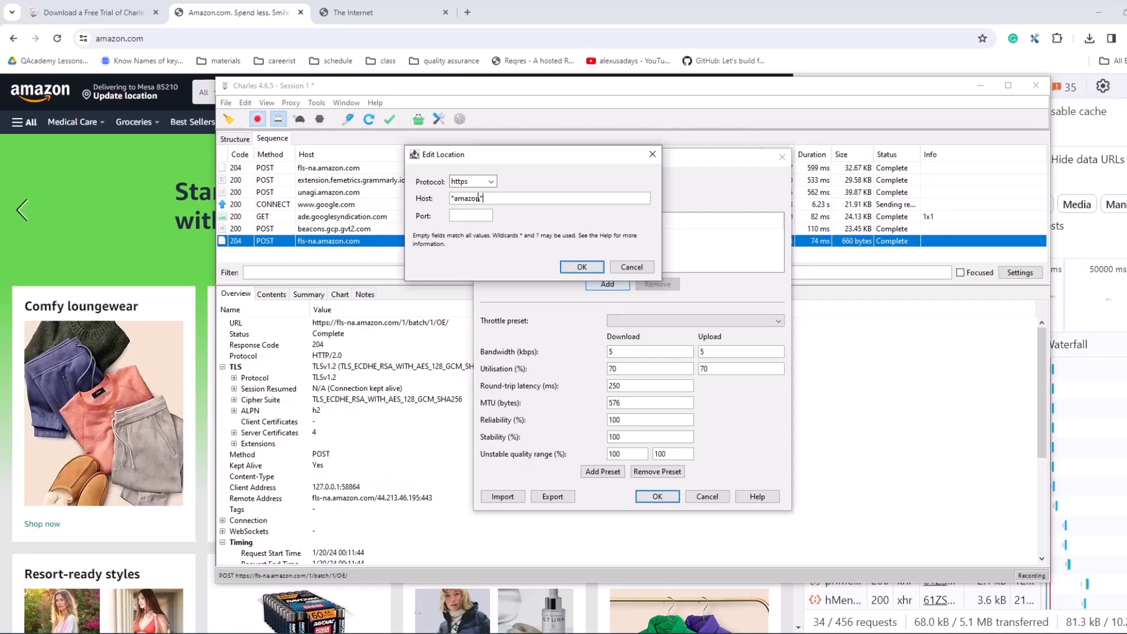
click(568, 267)
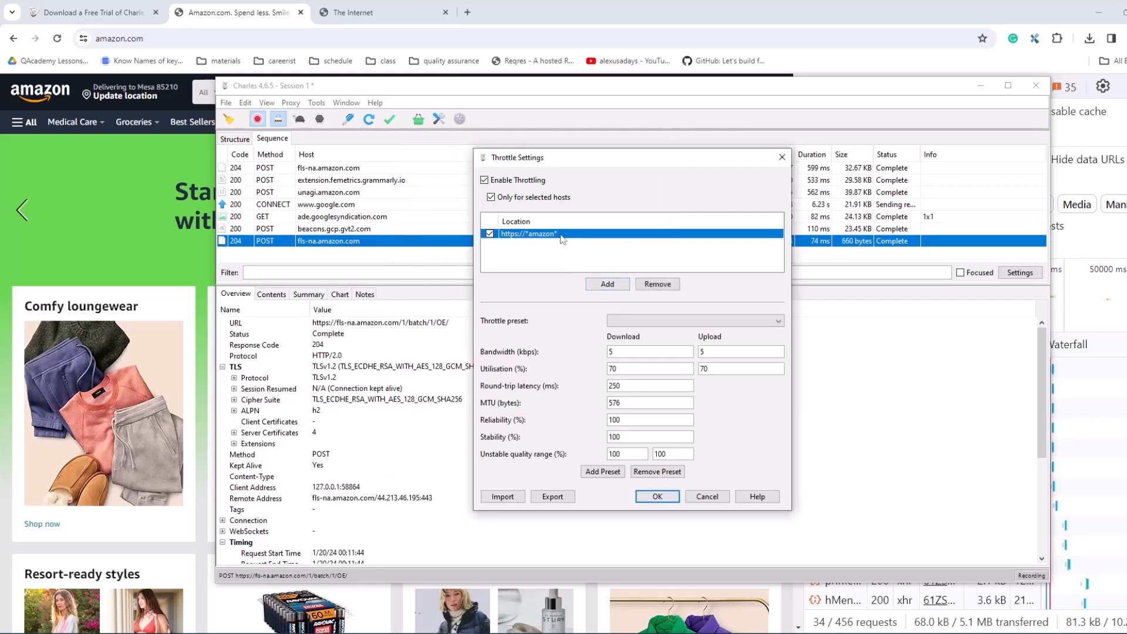
double_click(628, 354)
click(658, 495)
Step: Reload amazon.com in the browser and show all request types in the network log while it loads
click(232, 32)
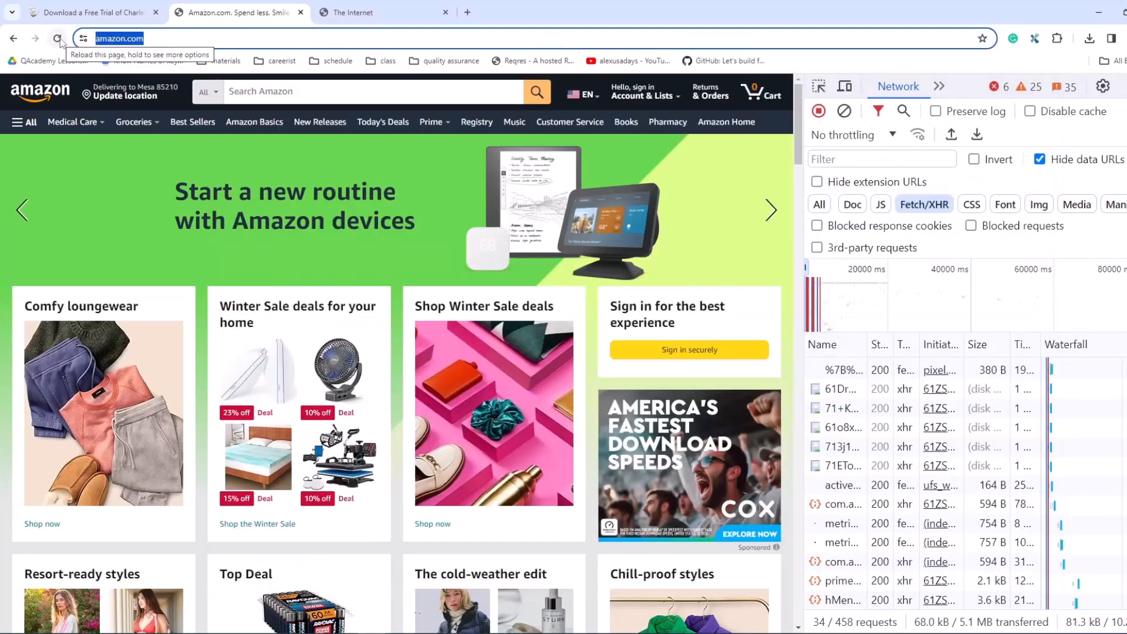
click(57, 39)
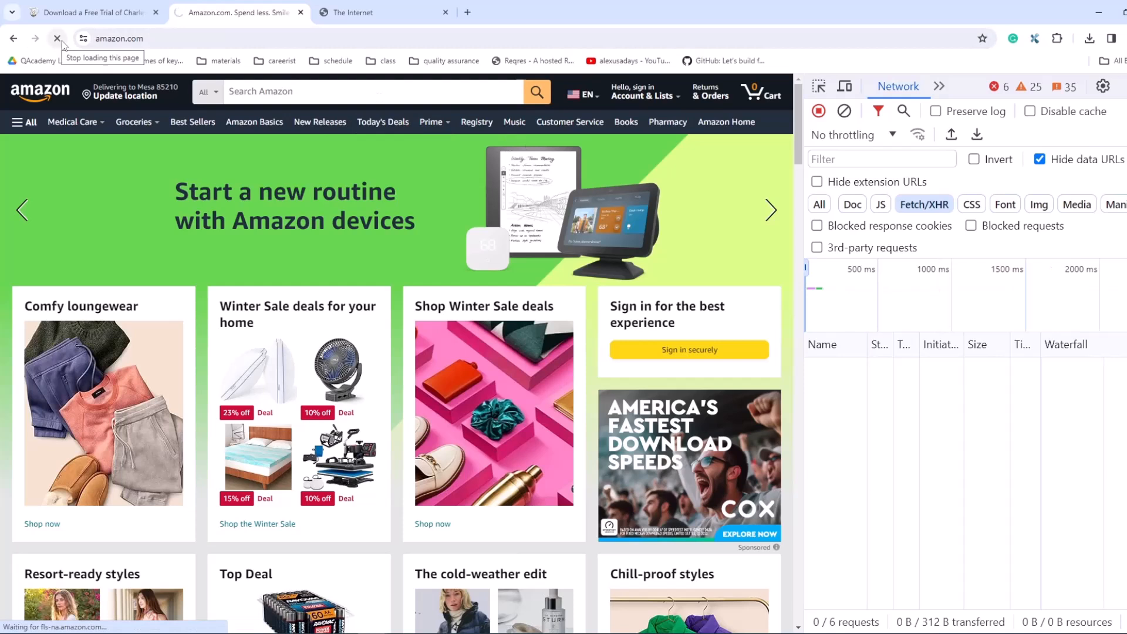
click(820, 204)
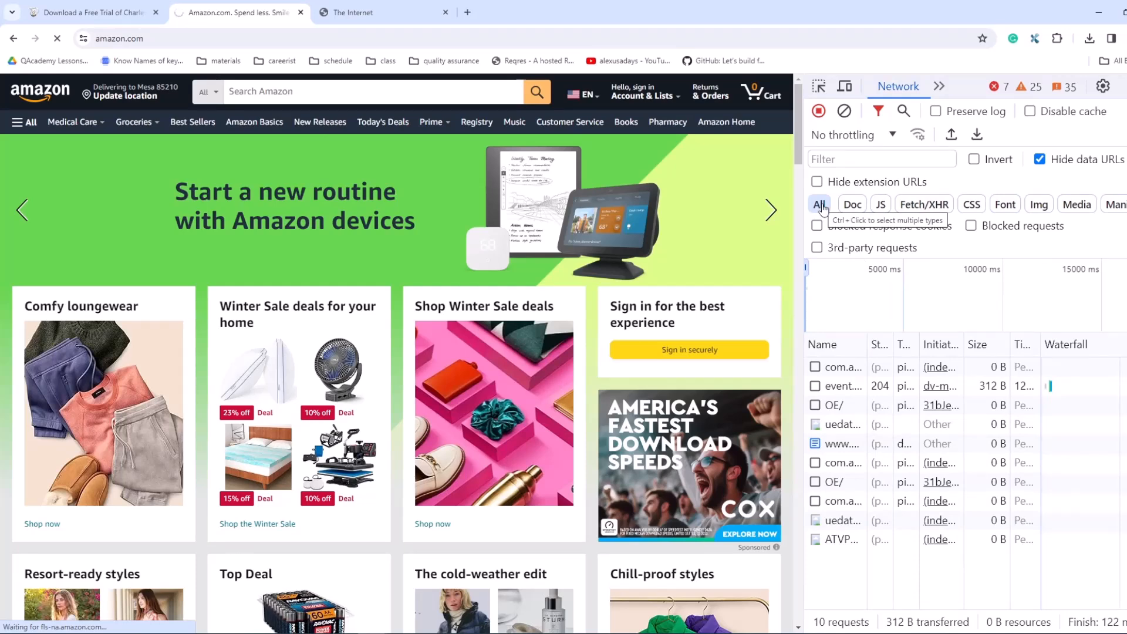
scroll(414, 401, down, 1)
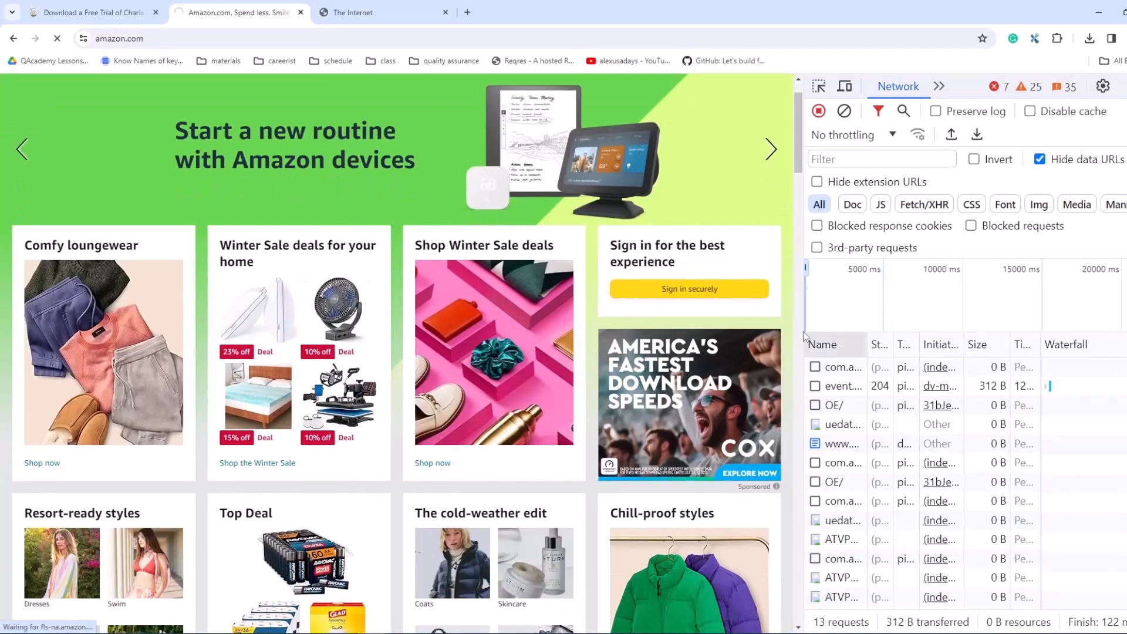
scroll(413, 411, up, 1)
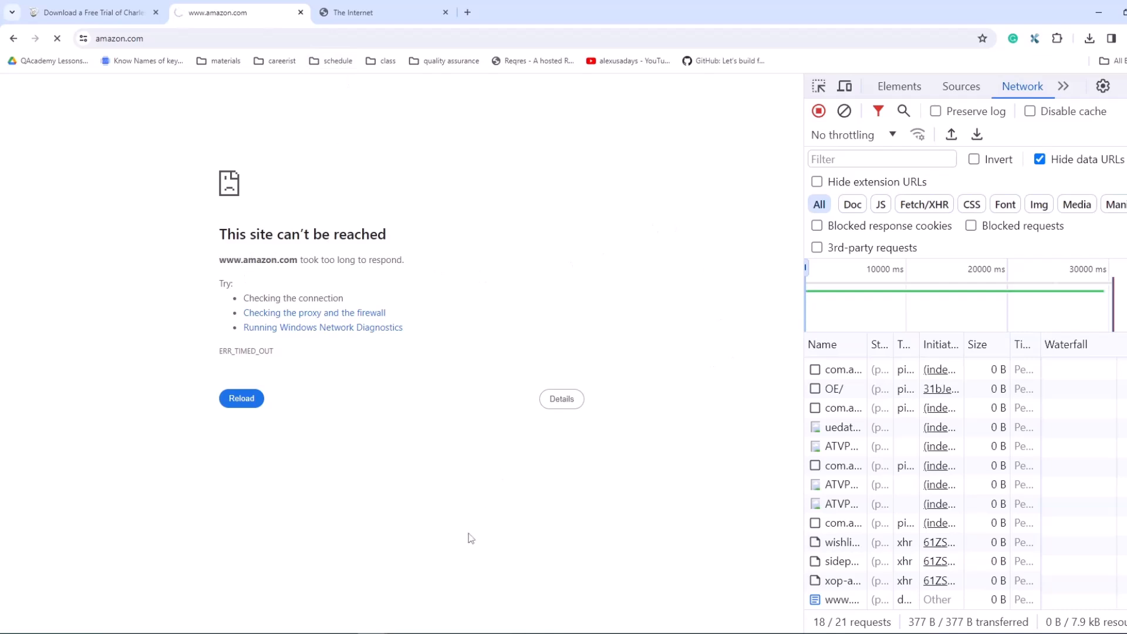
Step: Return to Charles, turn off throttling in the Throttle Settings and clear the recorded session
click(462, 633)
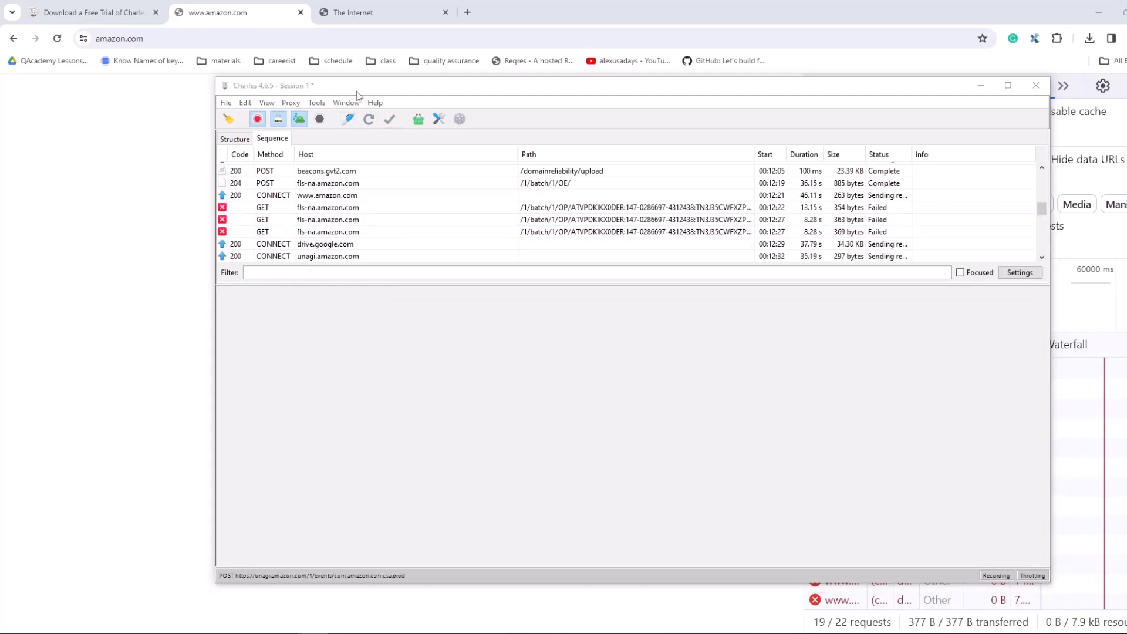
click(300, 103)
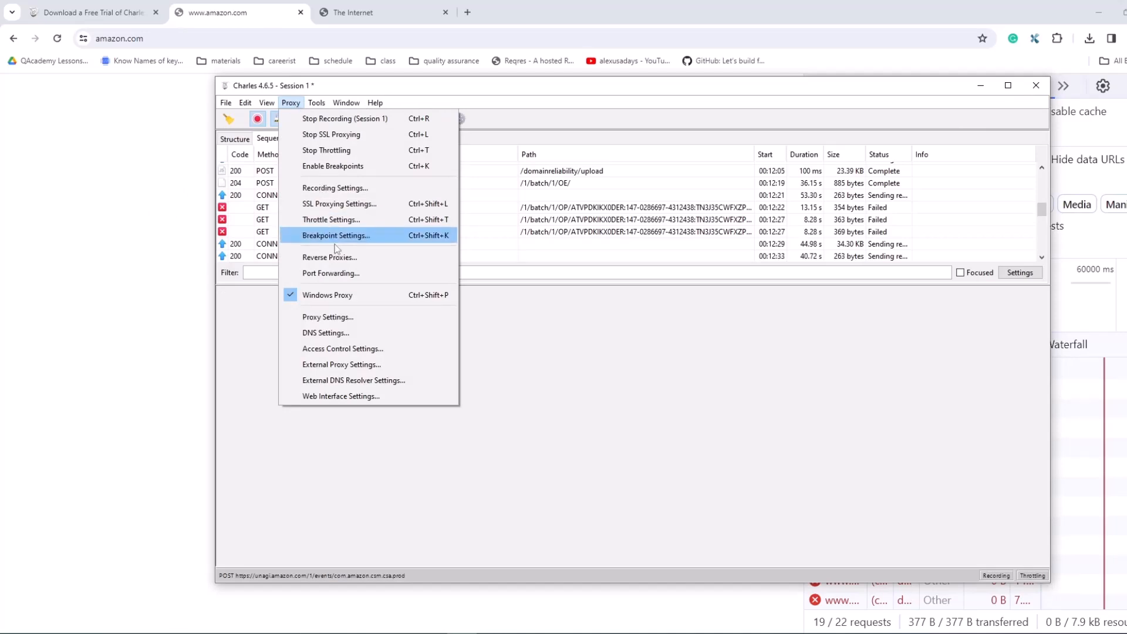
click(338, 219)
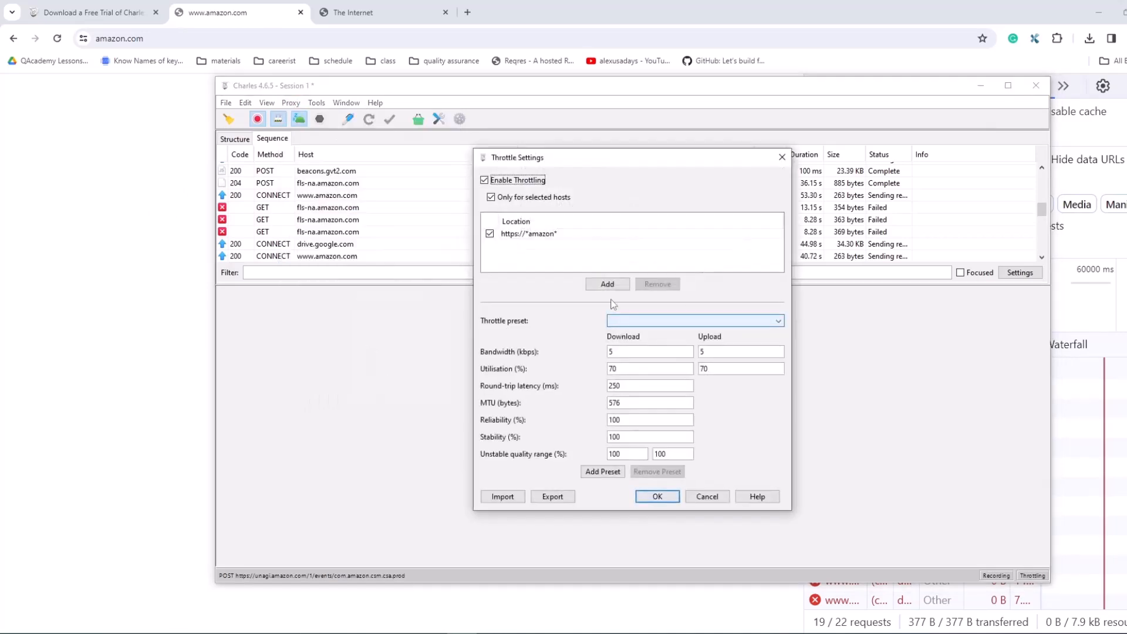
click(484, 179)
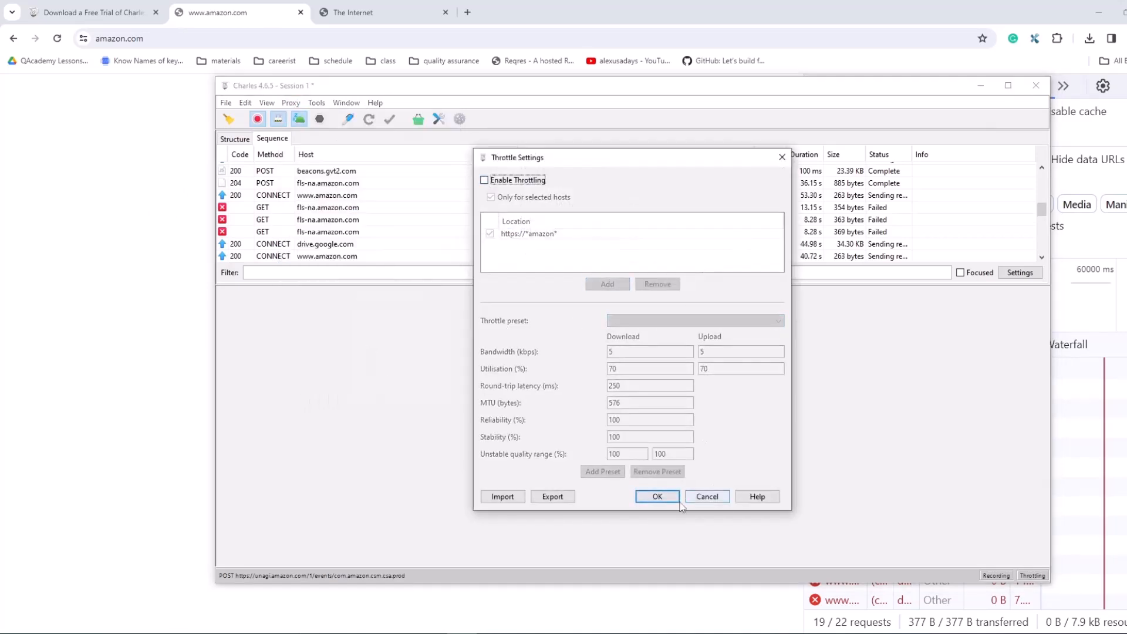
click(657, 496)
click(229, 119)
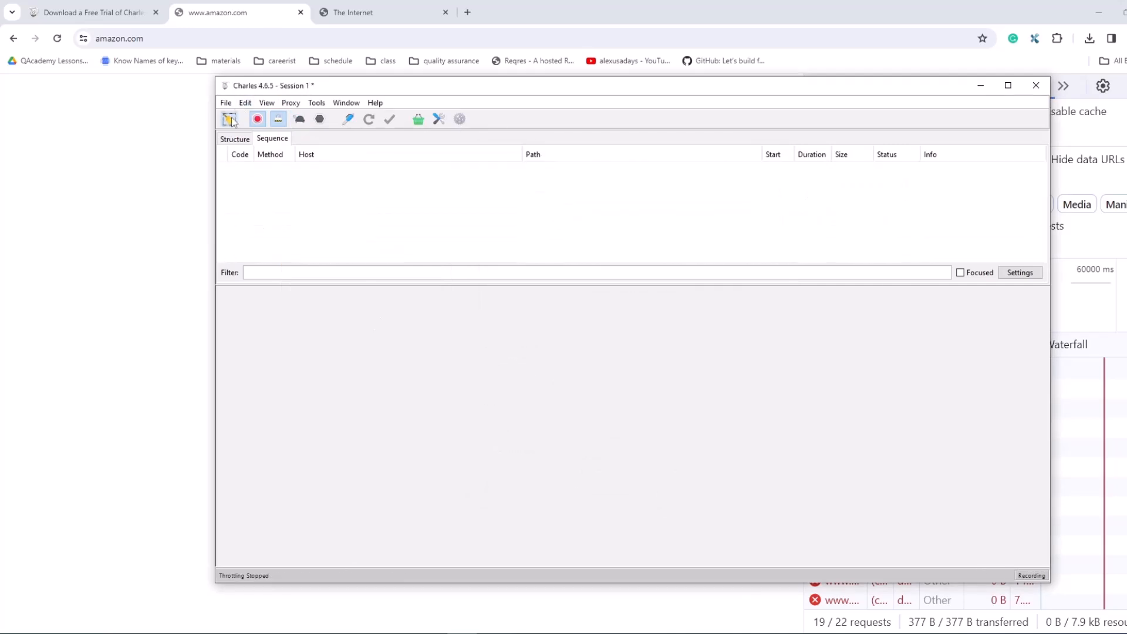
Step: Switch to the browser and open MDN's Working with JSON page from the address suggestions for "md"
click(292, 24)
click(189, 39)
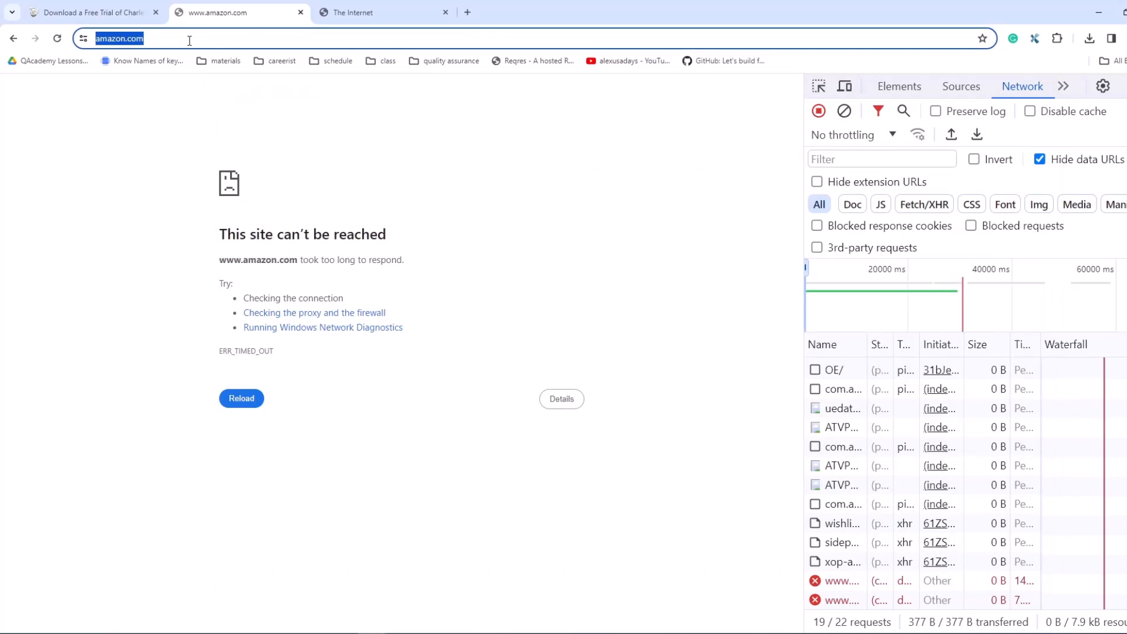
text(ma)
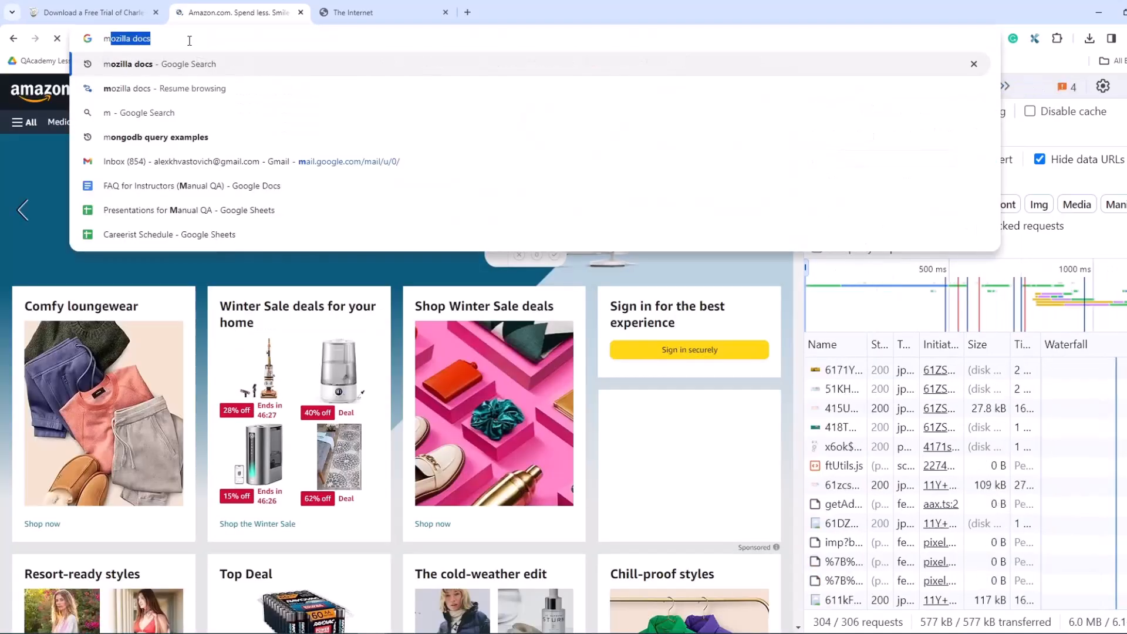
key(BackSpace)
key(BackSpace)
key(BackSpace)
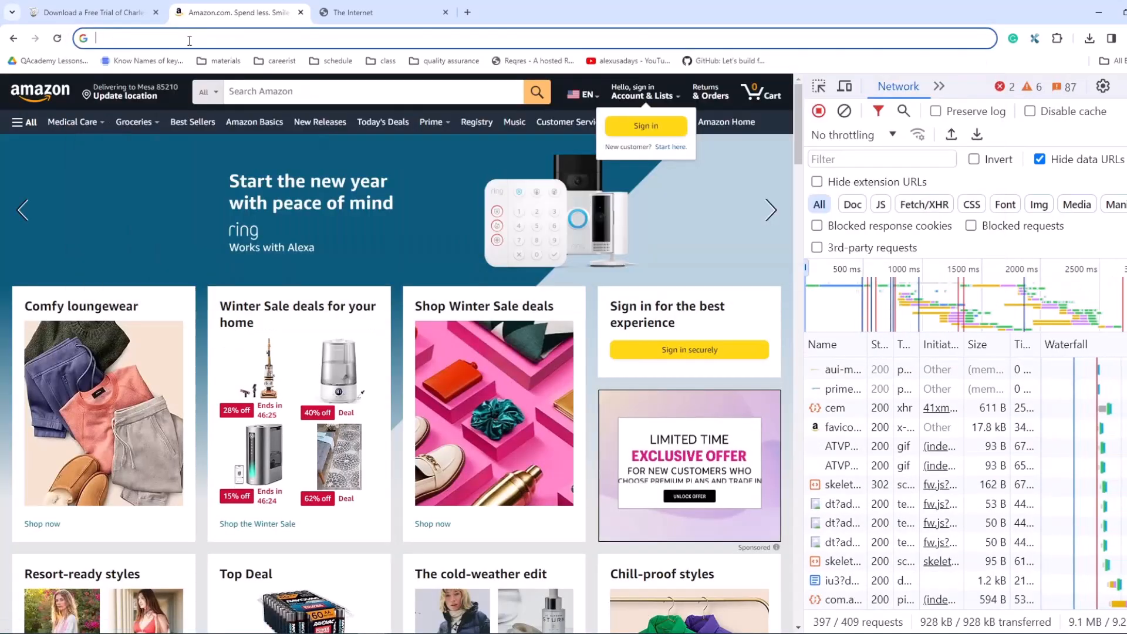
text(md)
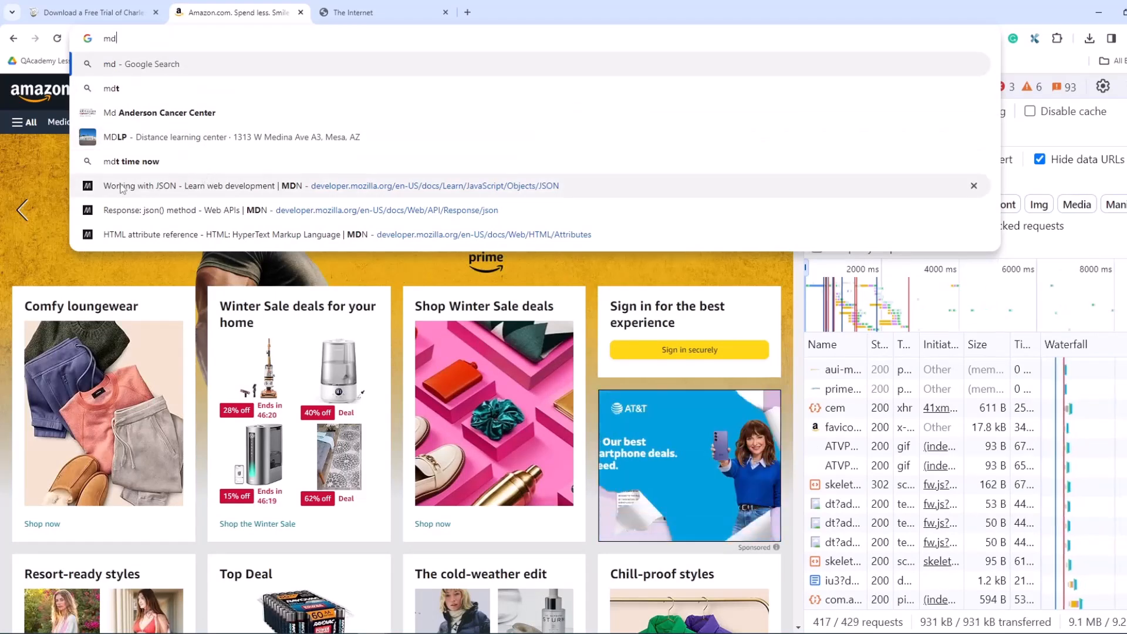
click(427, 186)
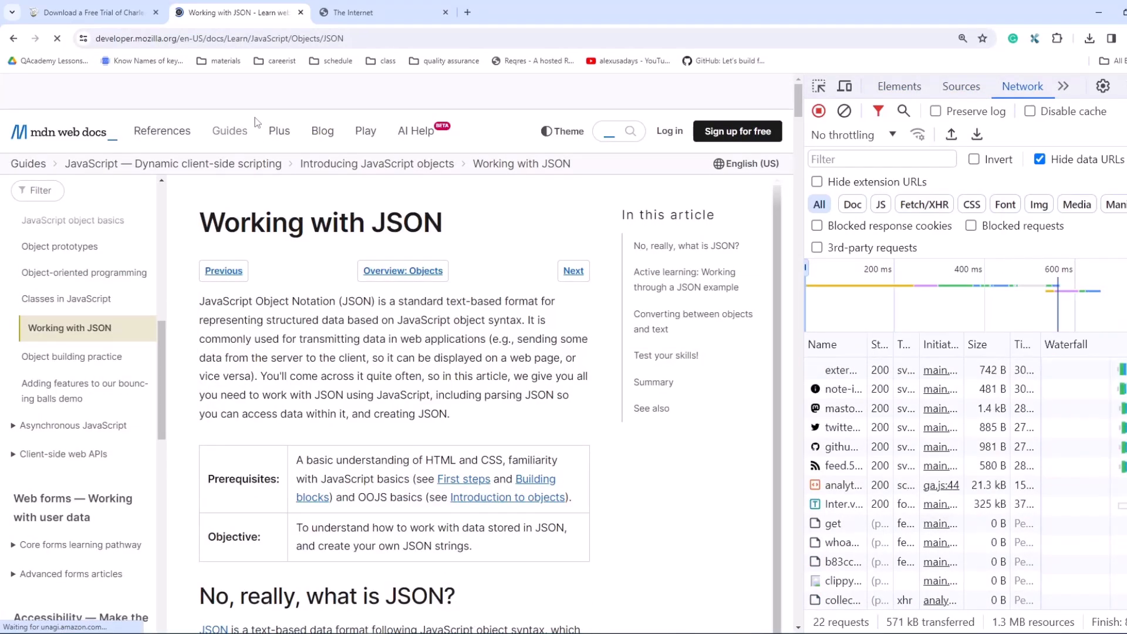
Step: Copy the host developer.mozilla.org from the page address and filter the Charles session by it
click(137, 39)
drag(125, 39, 205, 38)
key(ctrl+c)
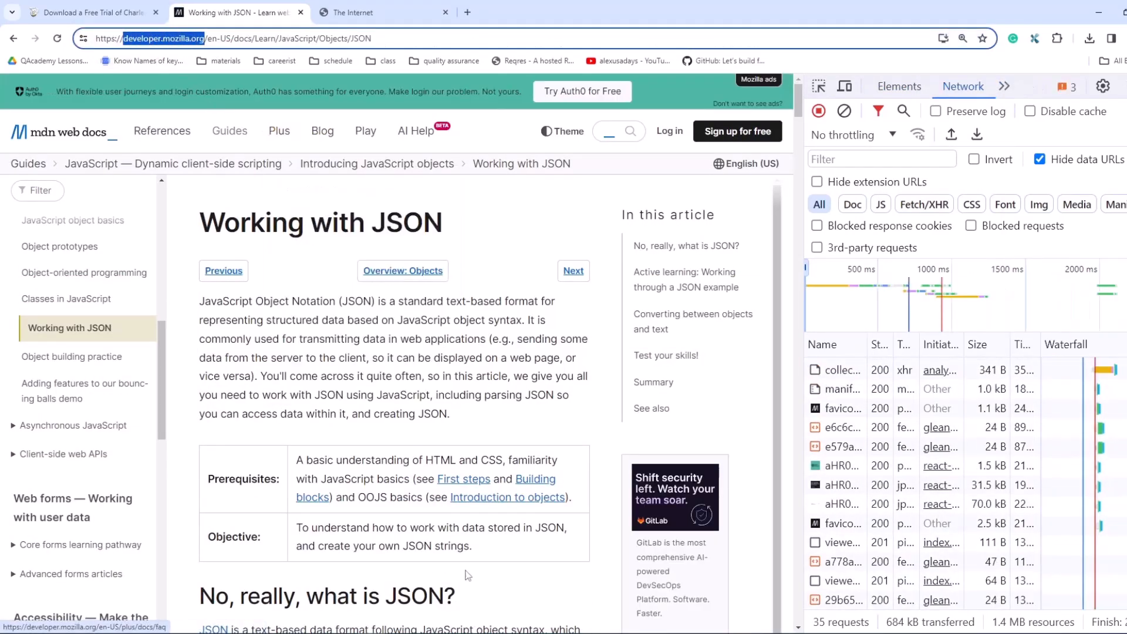
key(alt+Tab)
click(317, 272)
key(ctrl+v)
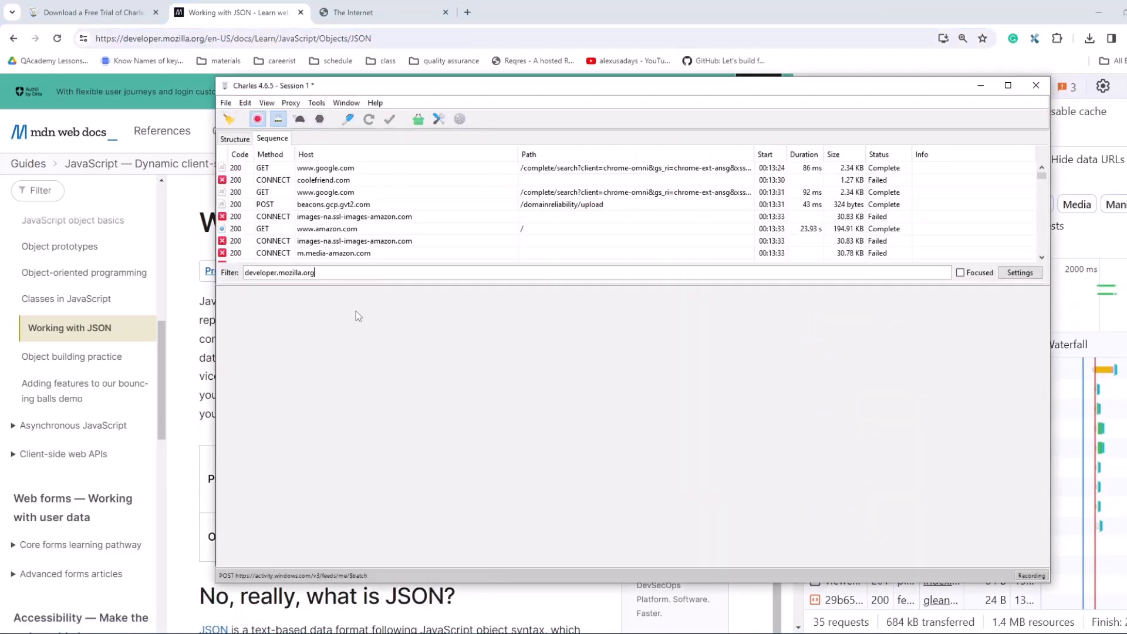
Step: Clear the recorded session, reload the Working with JSON page in the browser and return to Charles
click(229, 119)
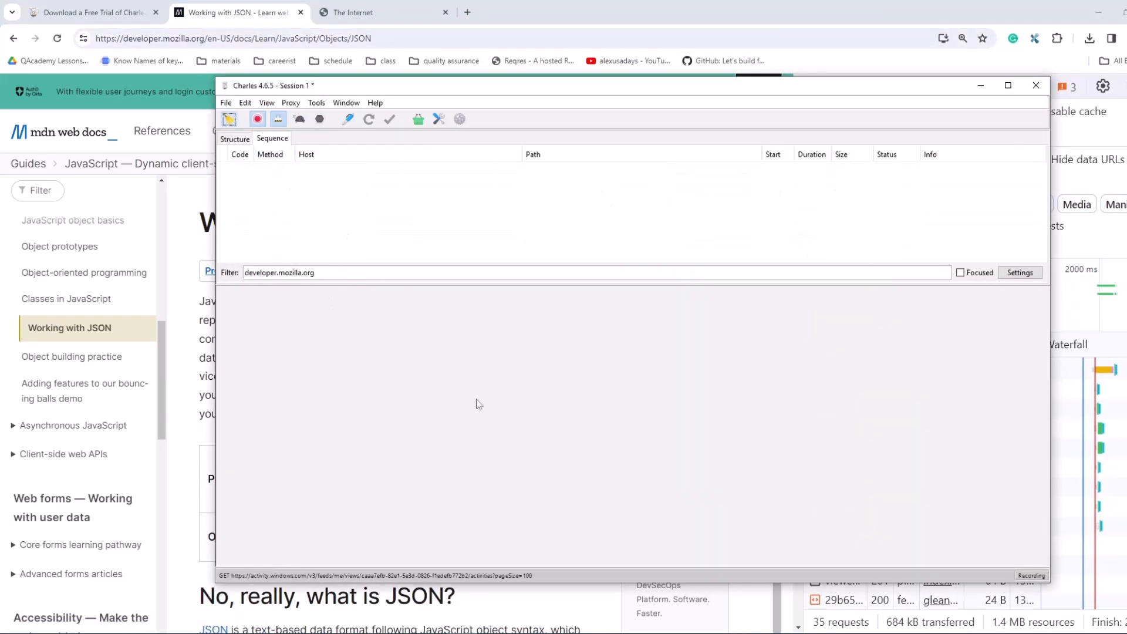
click(57, 39)
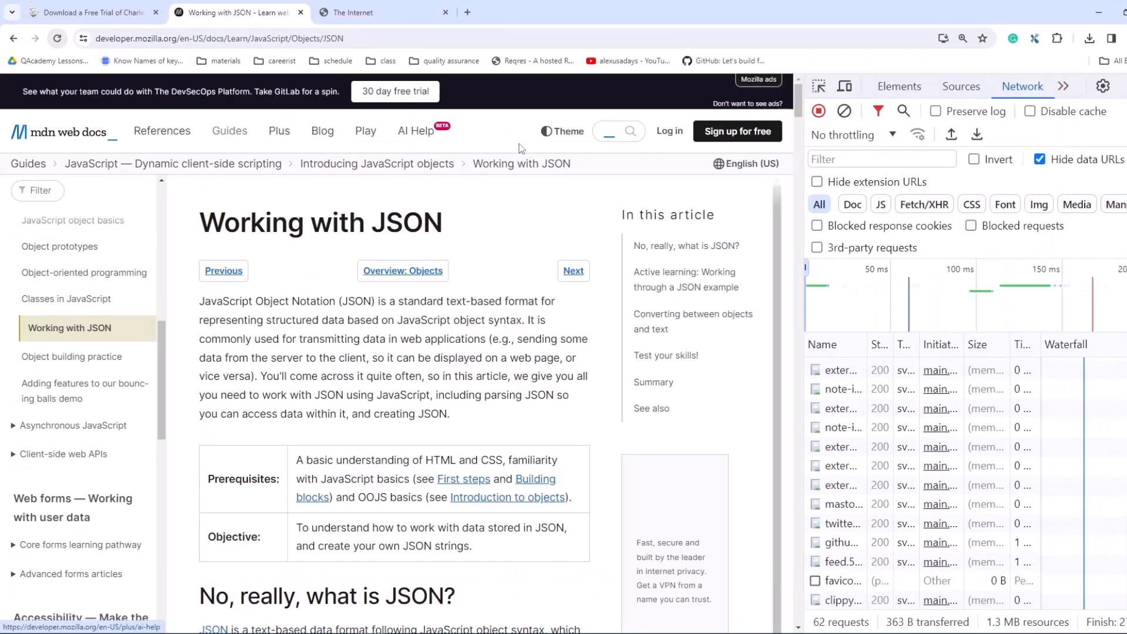
key(alt+Tab)
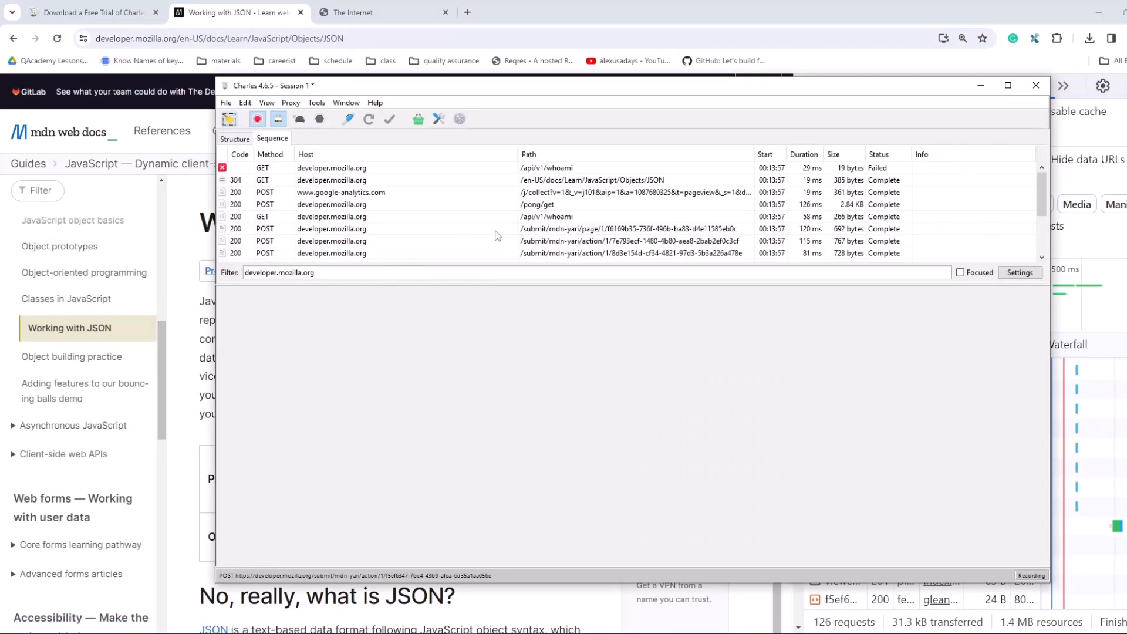
Step: Inspect the response headers and JSON text of the successful GET request to /api/v1/whoami
click(339, 217)
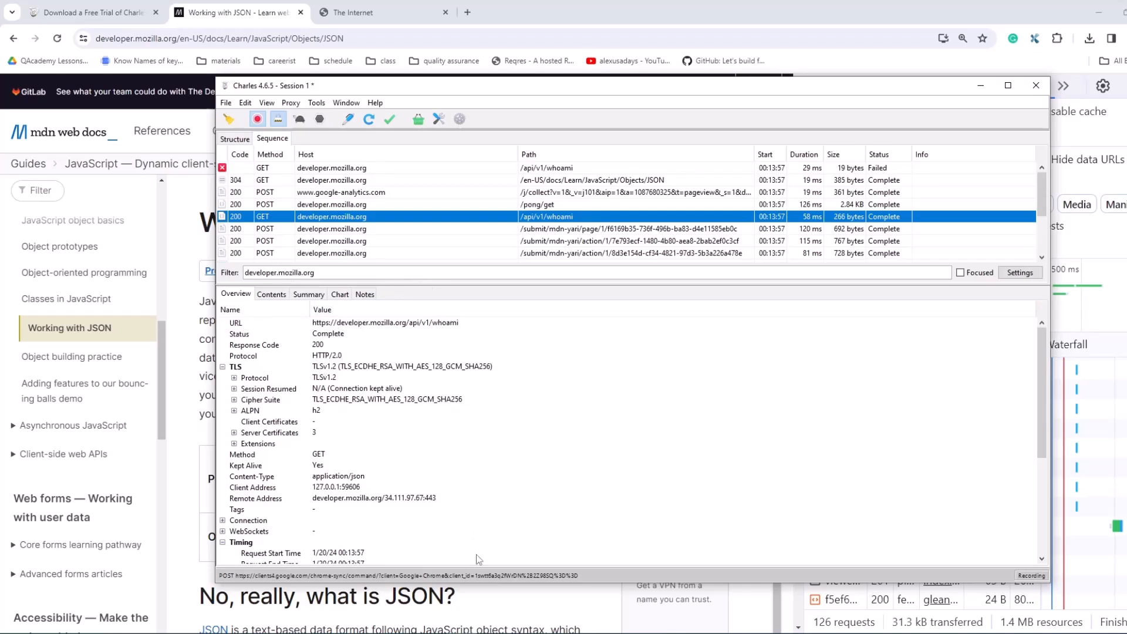
click(272, 295)
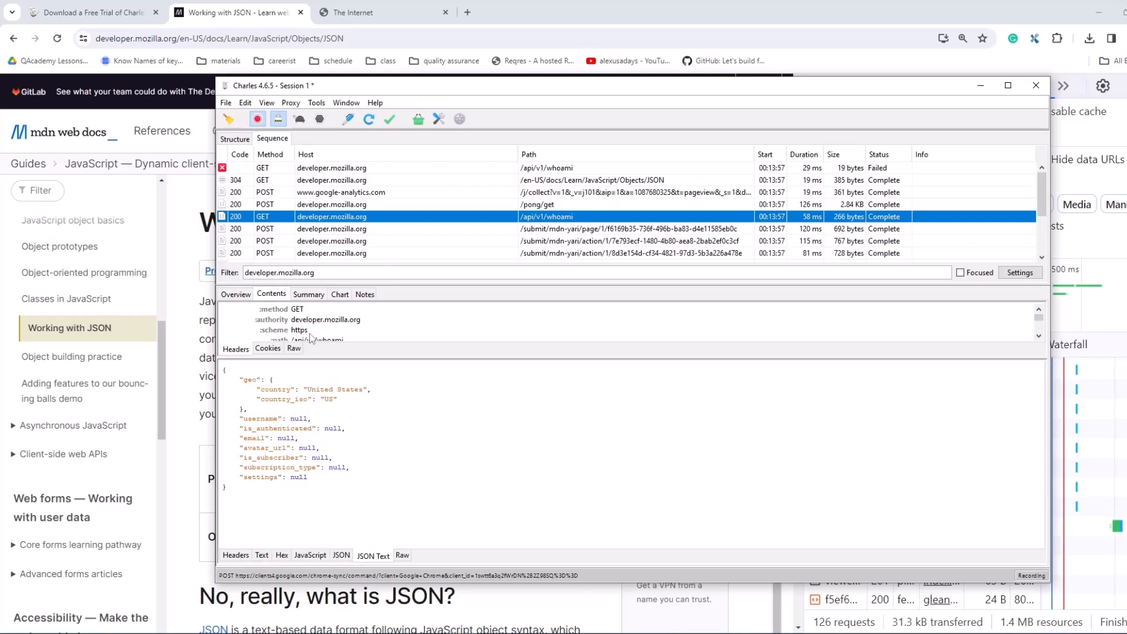
click(235, 555)
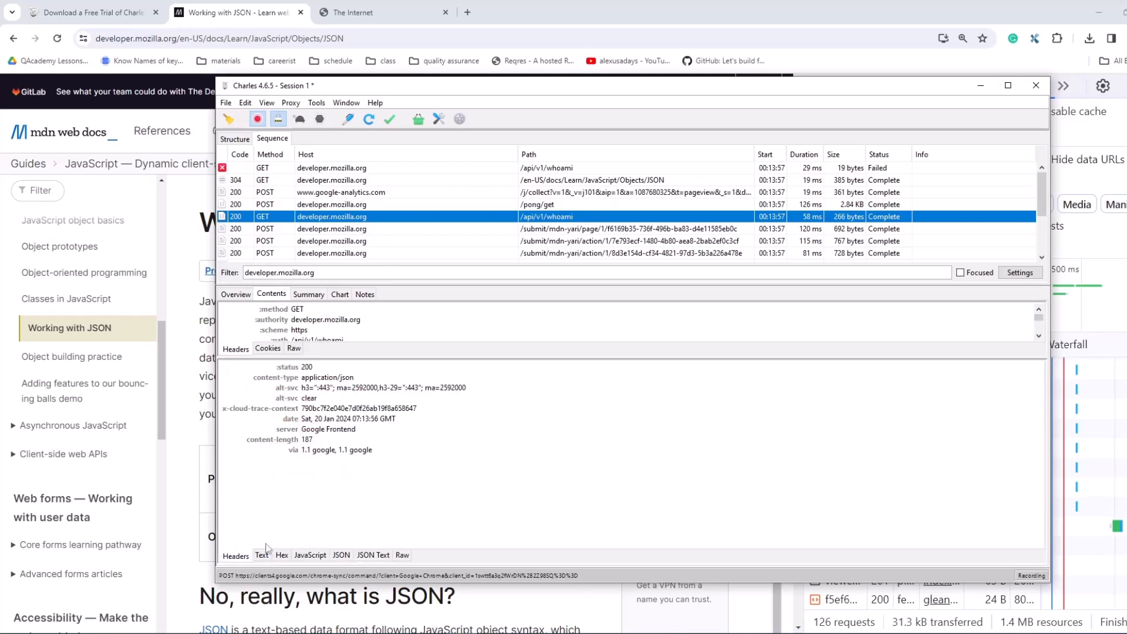
click(368, 559)
drag(345, 487, 377, 397)
click(352, 483)
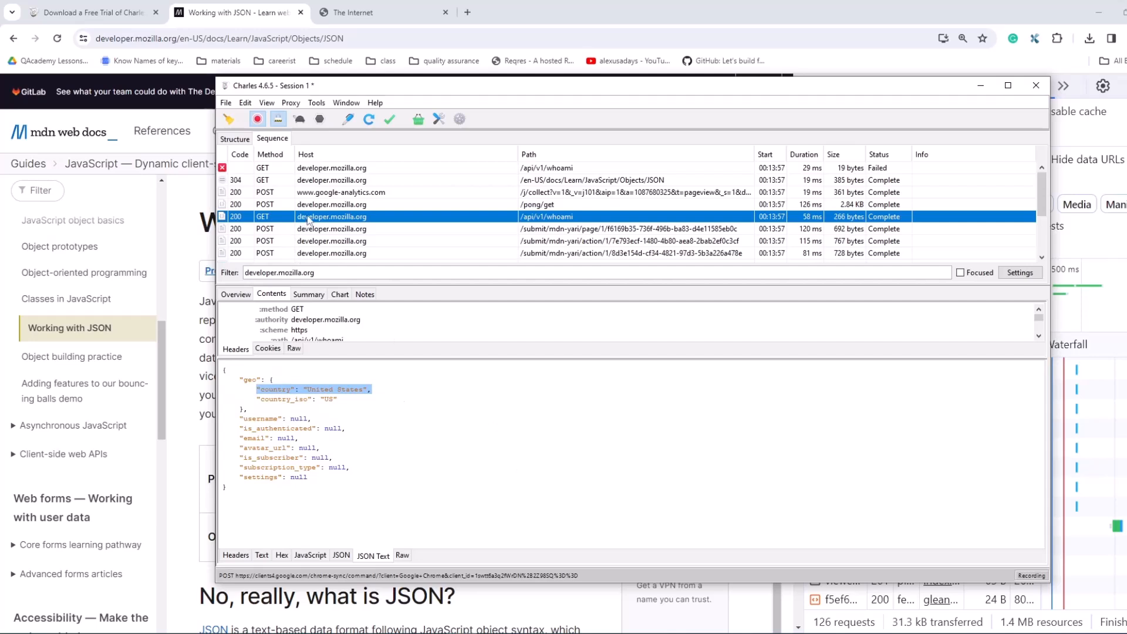
Step: Turn the breakpoint on the /api/v1/whoami request off and on again
right_click(306, 218)
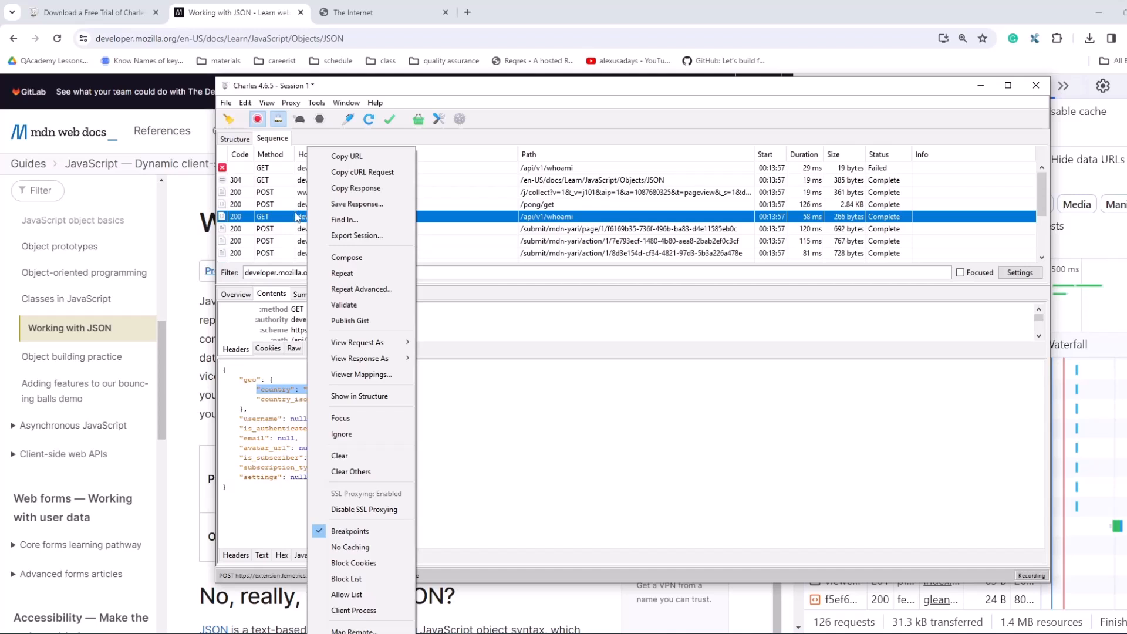
click(321, 531)
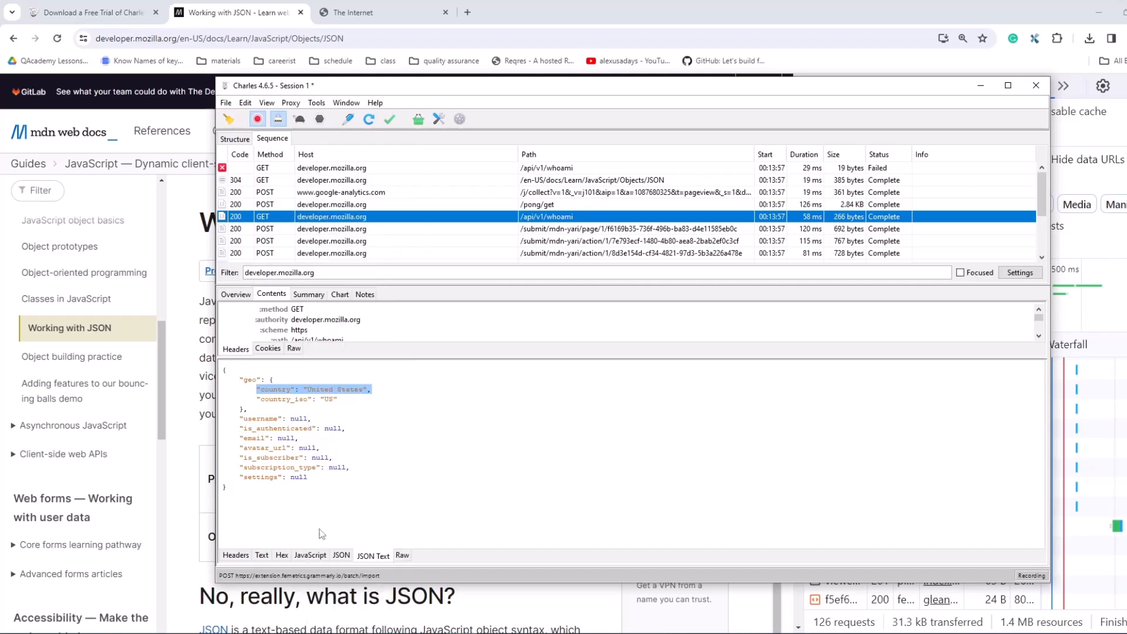
right_click(310, 220)
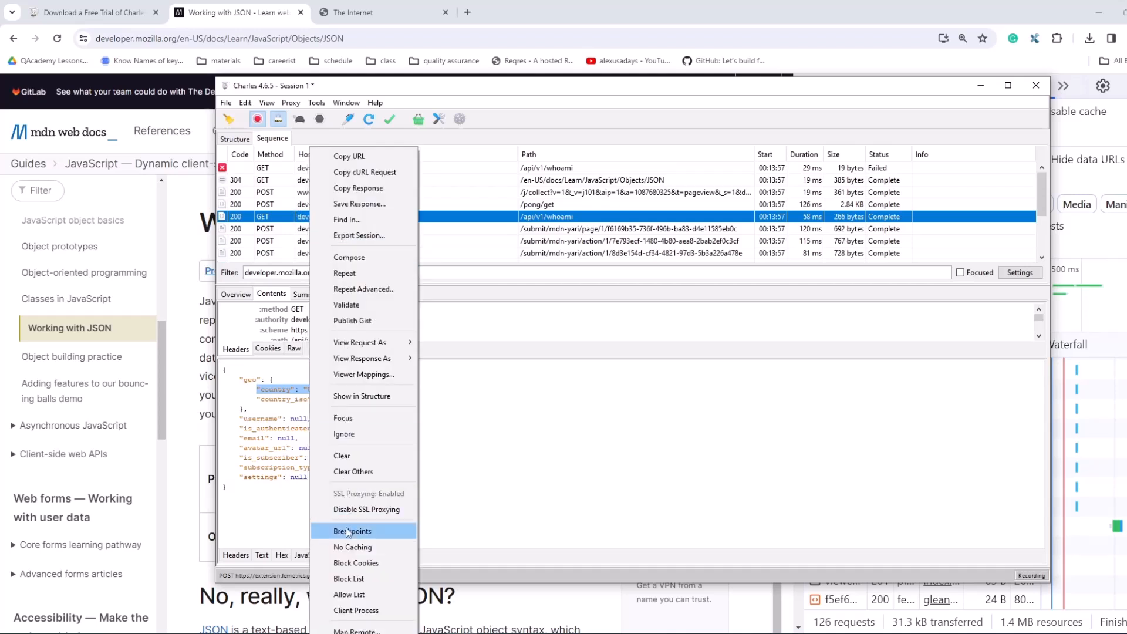
click(346, 531)
Step: Remove all the-internet.herokuapp.com and developer.mozilla.org entries from the Breakpoint Settings and apply the empty list
click(267, 103)
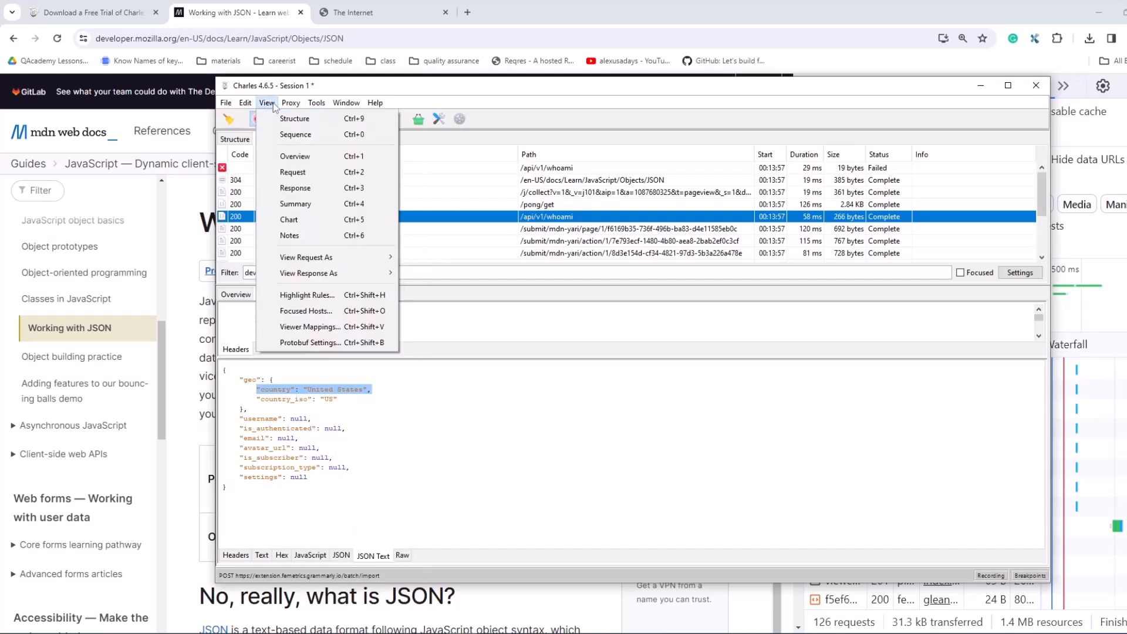
mouse_move(291, 106)
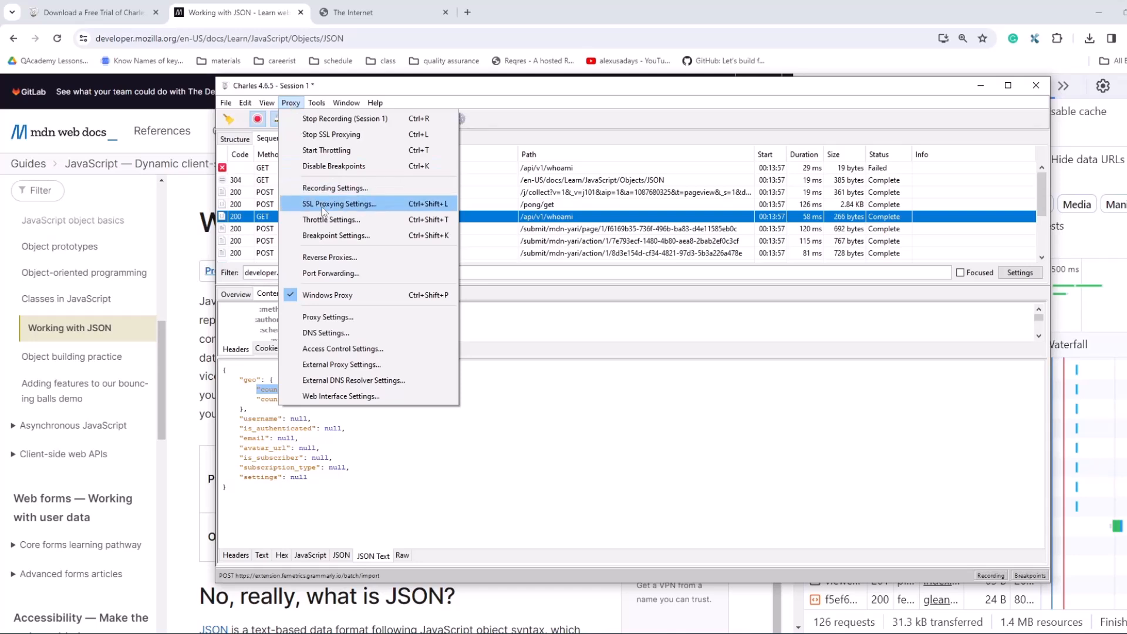
click(332, 235)
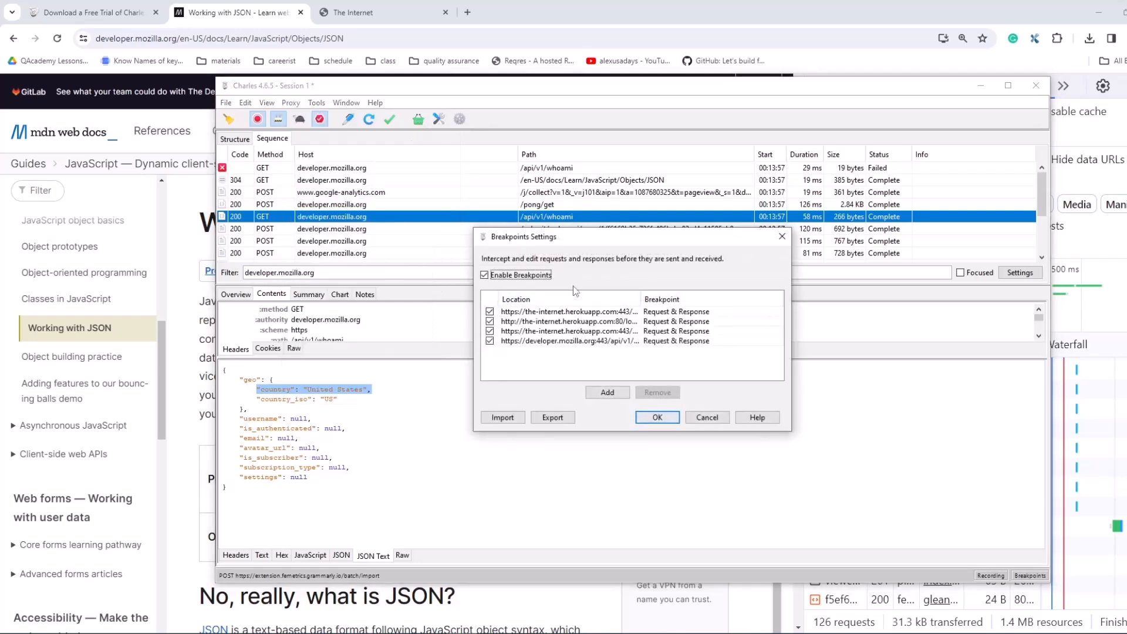
click(622, 313)
click(657, 392)
click(619, 321)
click(657, 392)
click(610, 311)
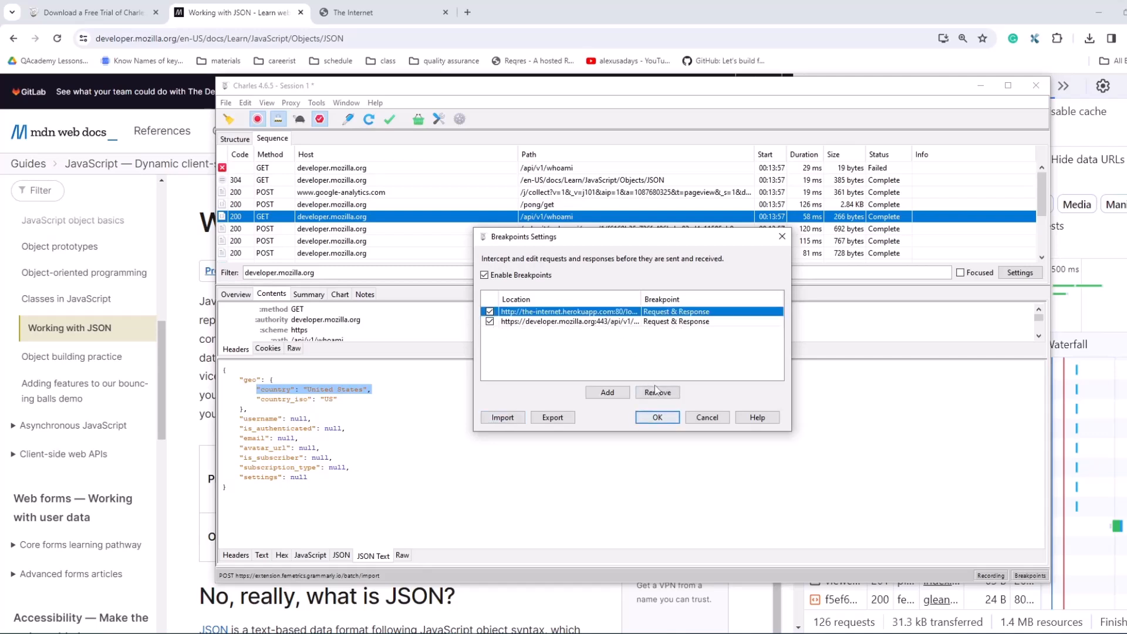
click(656, 391)
click(619, 314)
click(658, 392)
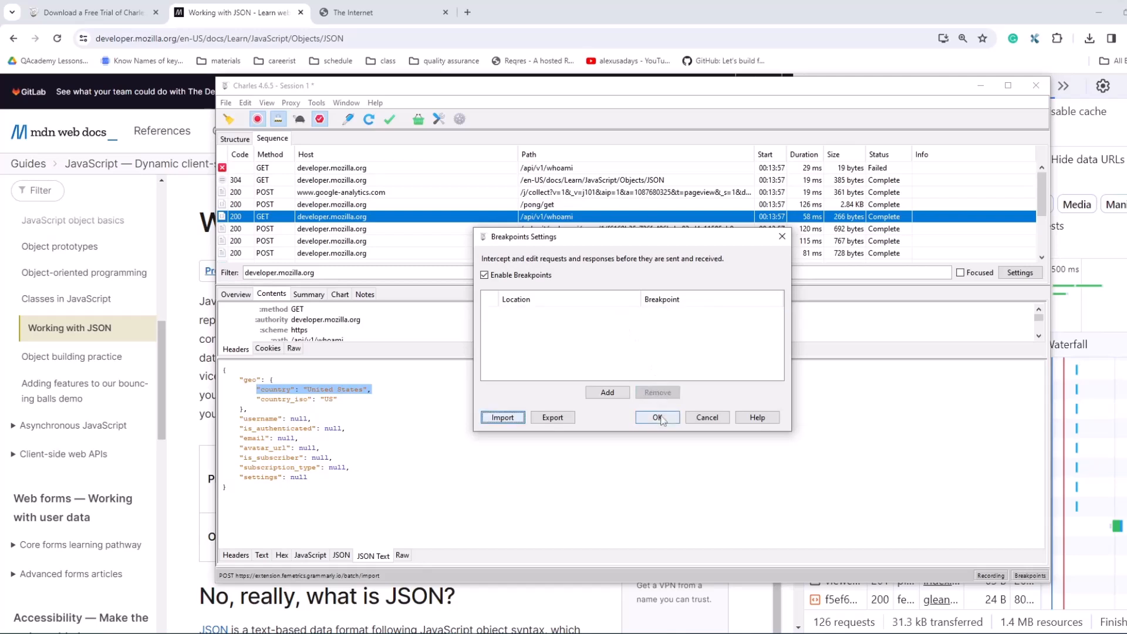
click(658, 417)
Step: Set a breakpoint on the GET /api/v1/whoami request and check that it is enabled
right_click(355, 222)
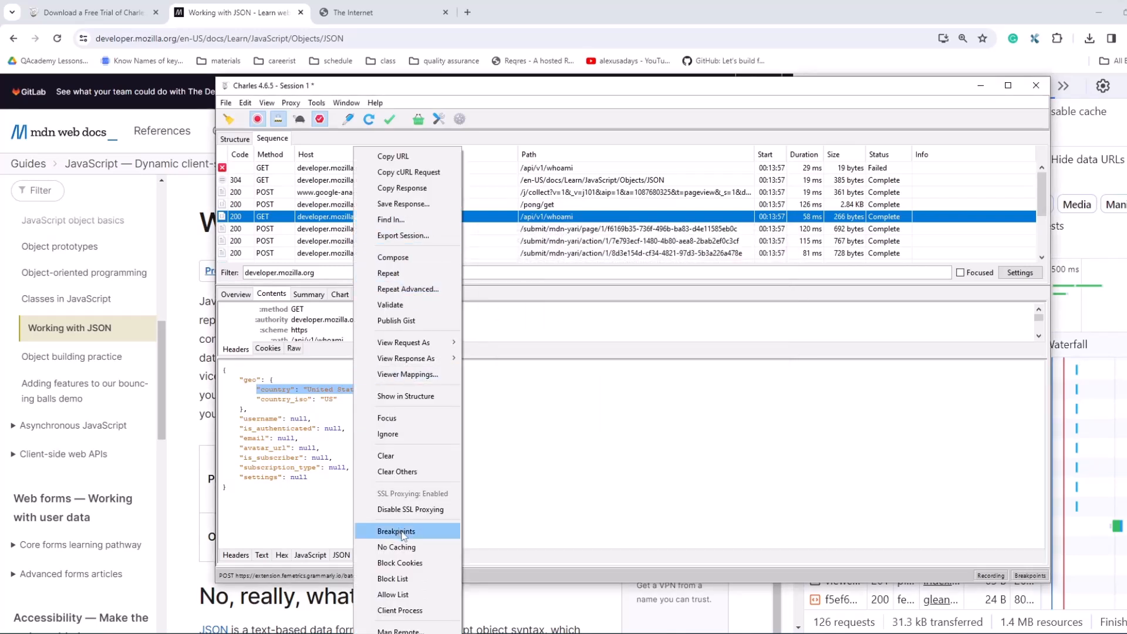
click(537, 443)
right_click(369, 220)
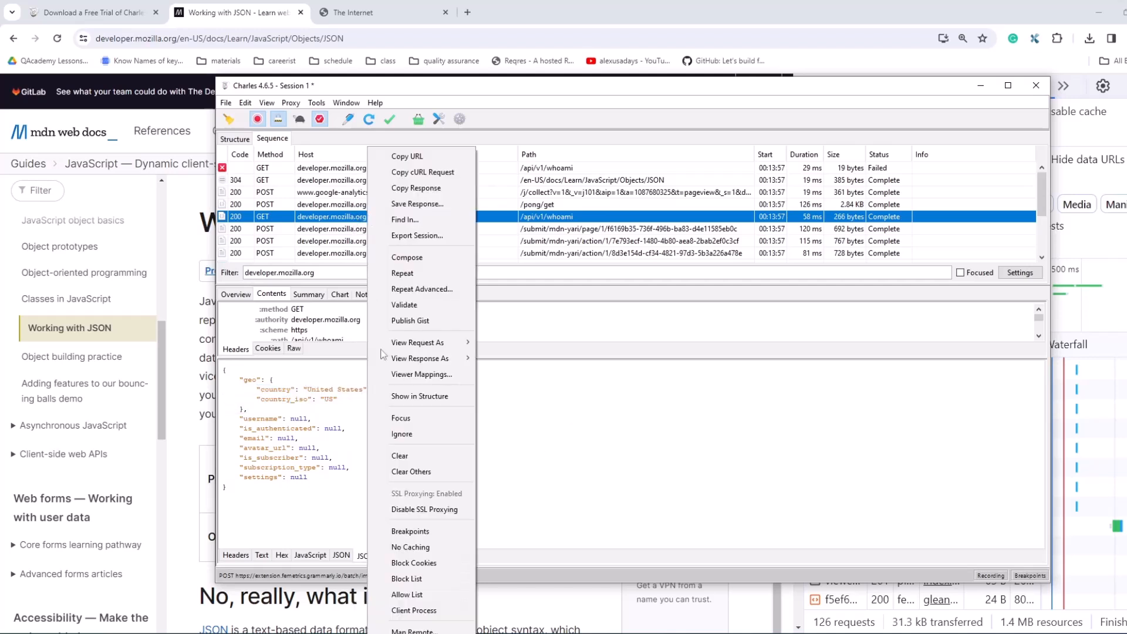
click(388, 531)
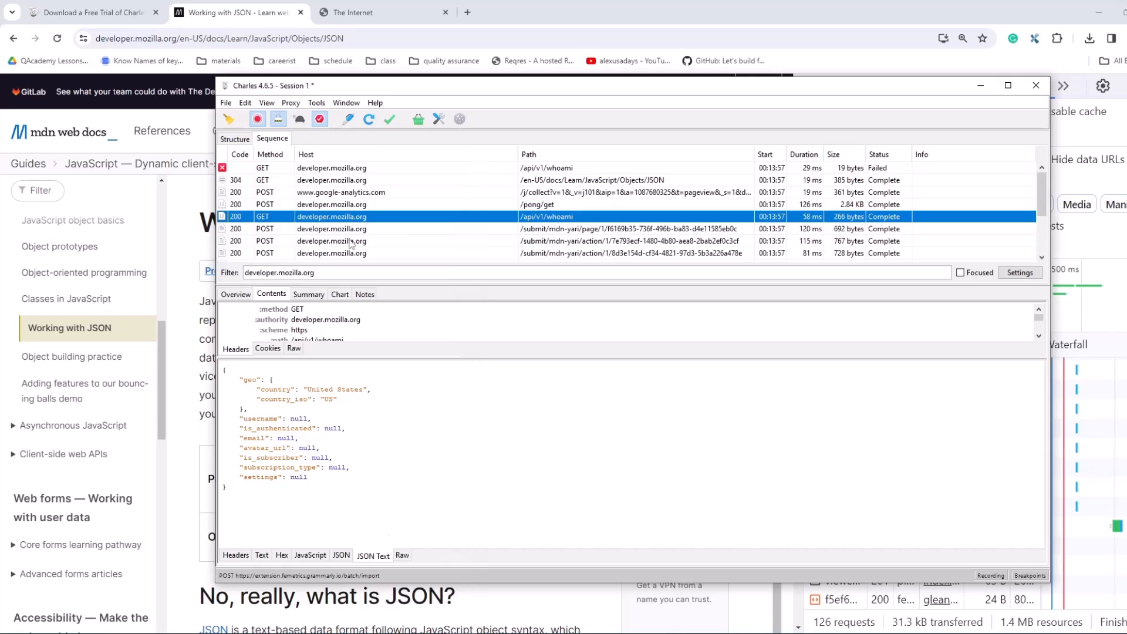
right_click(347, 218)
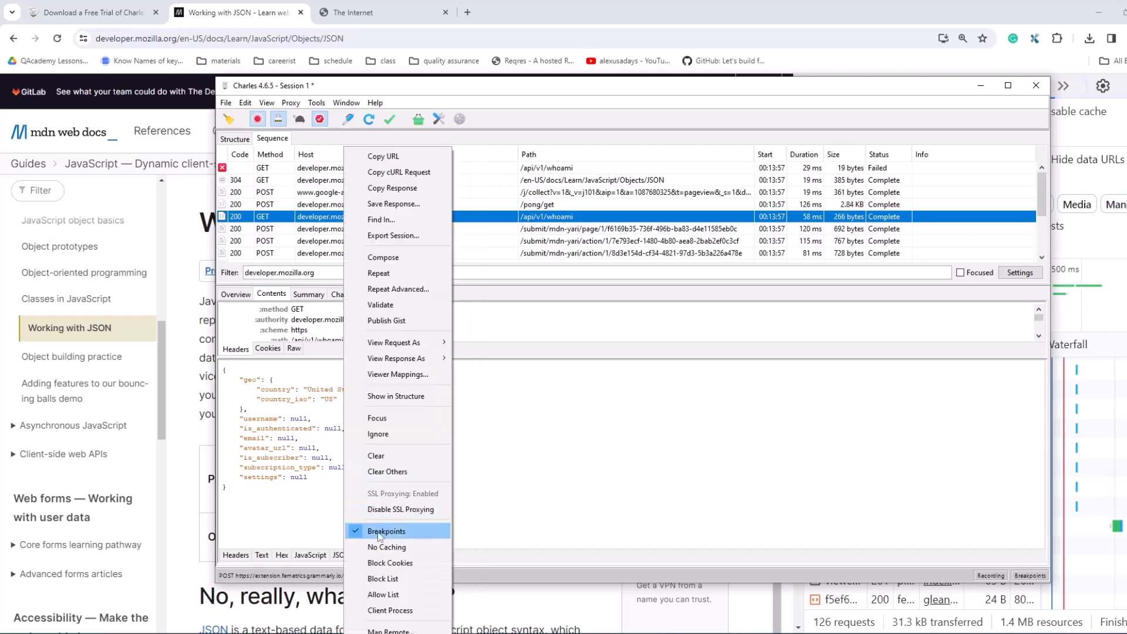
click(580, 489)
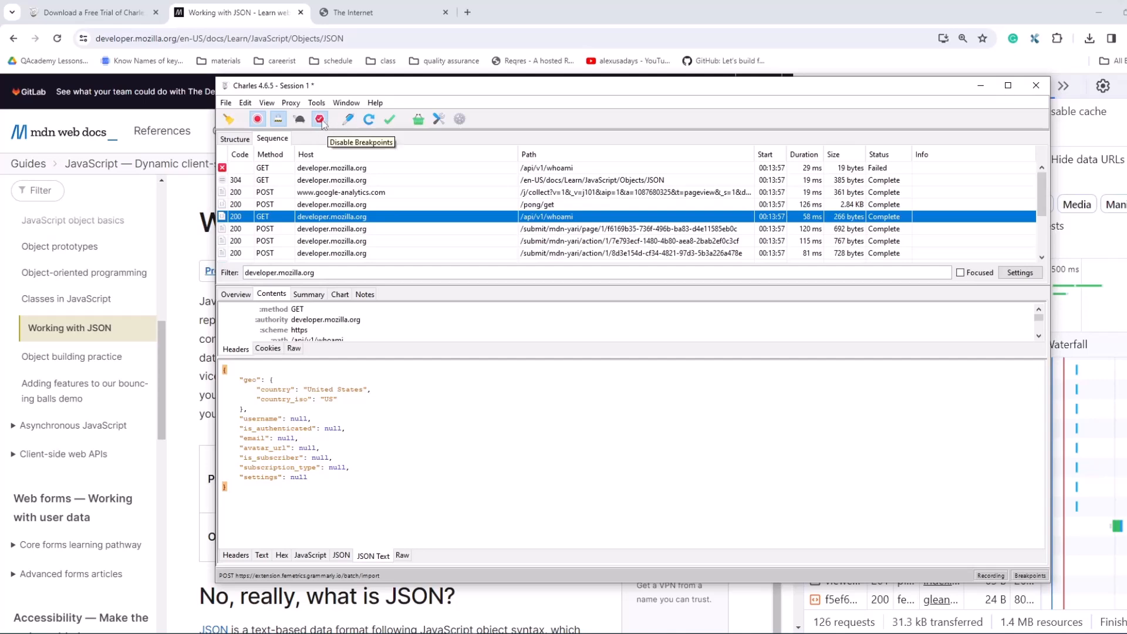
Step: Reload the Working with JSON page, review the session's structure and sequence views, and return to the intercepted whoami request
click(223, 38)
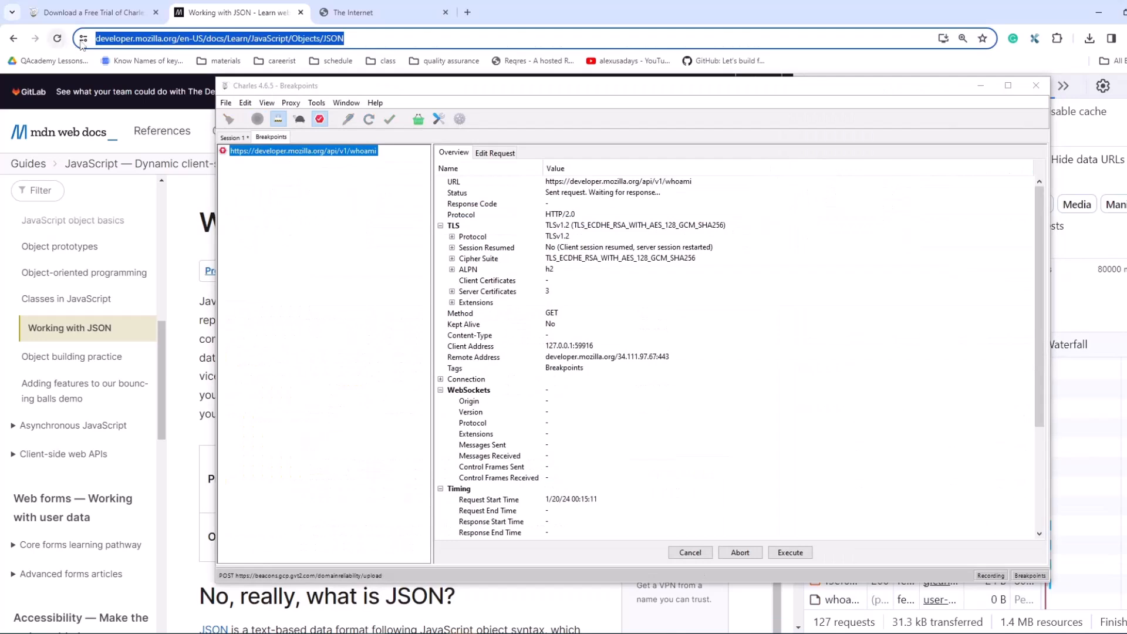
click(57, 38)
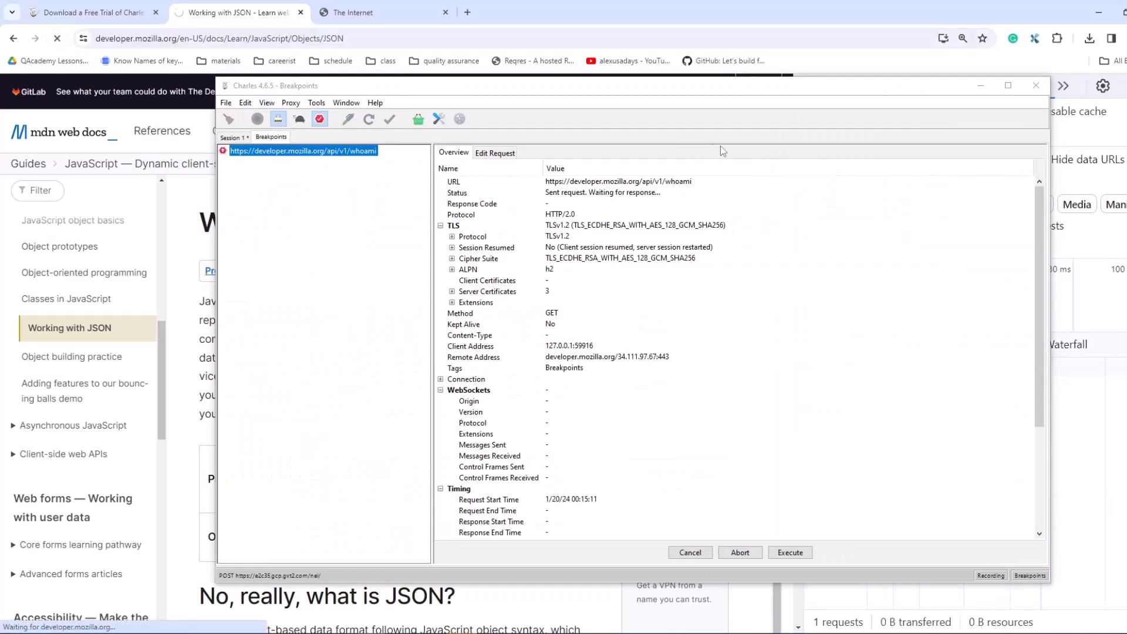
click(235, 138)
click(261, 137)
click(237, 137)
click(237, 153)
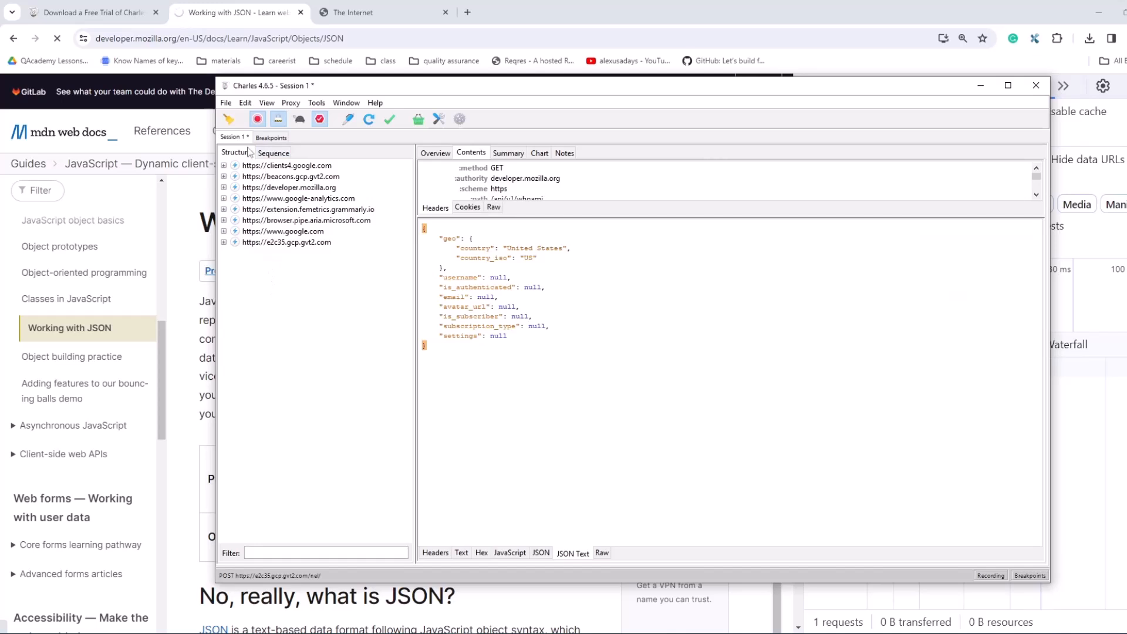
click(271, 153)
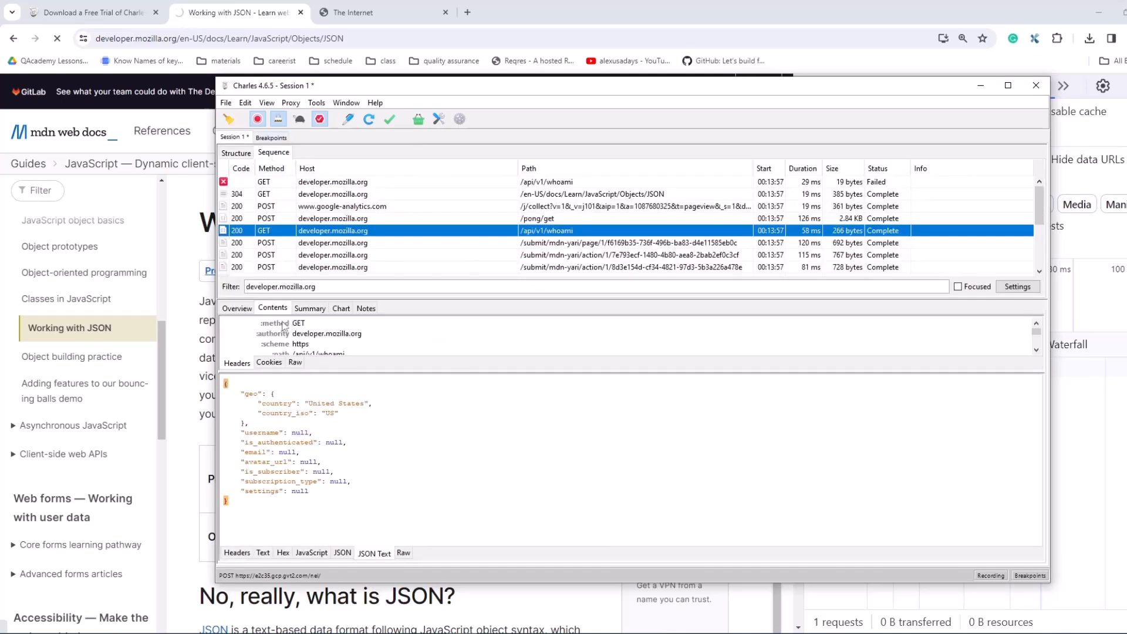
click(270, 138)
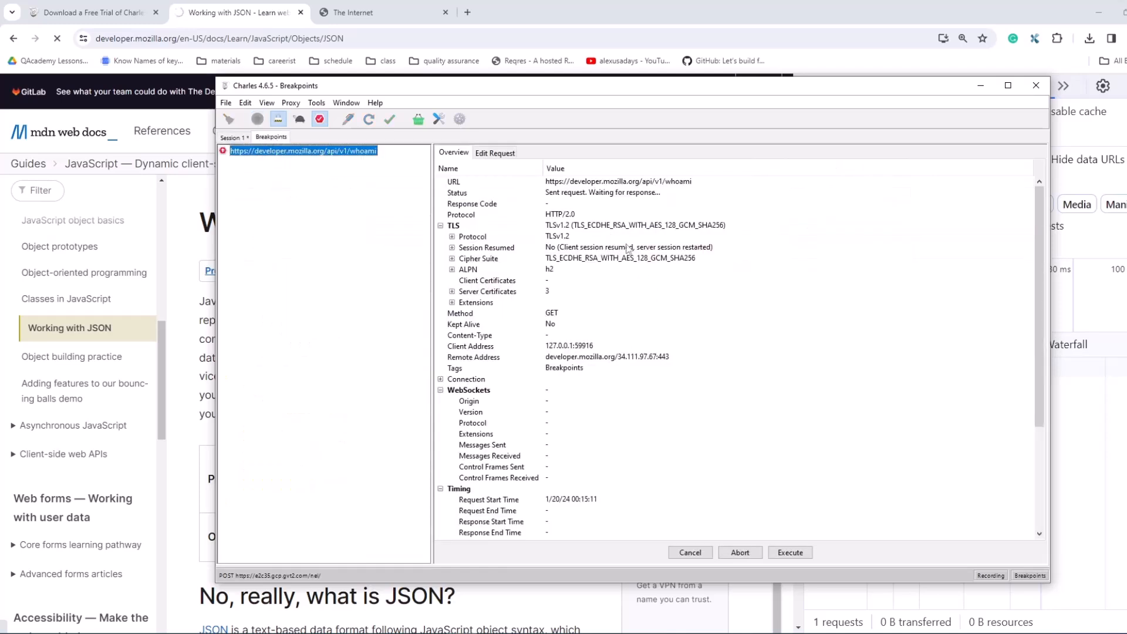
Step: Open the intercepted whoami request for editing and examine its path and method
click(494, 153)
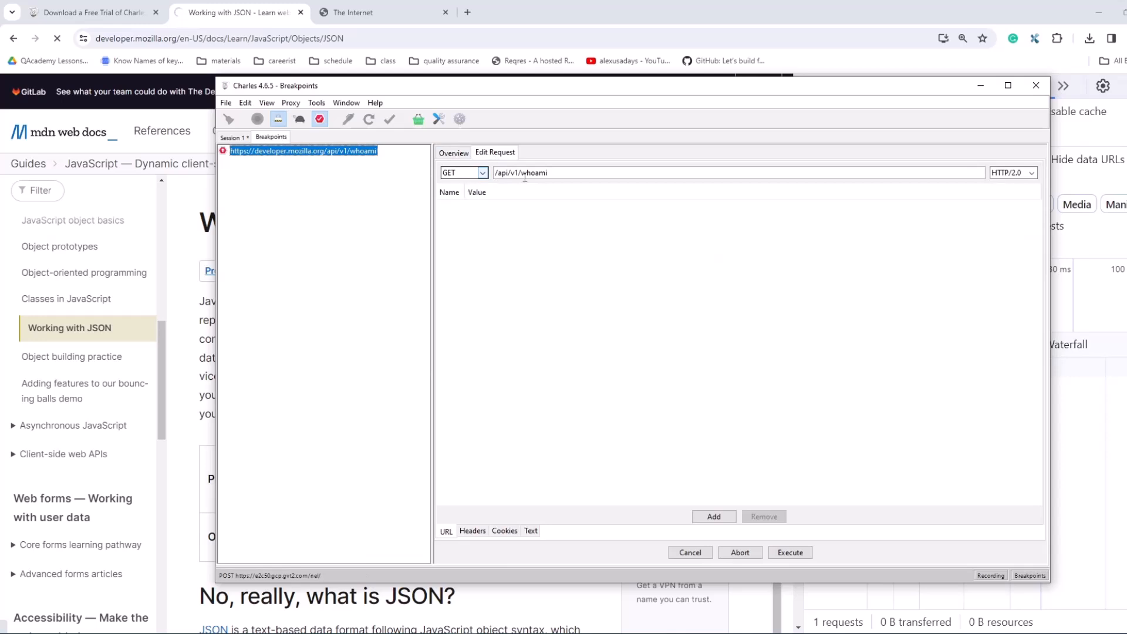
drag(548, 173, 476, 175)
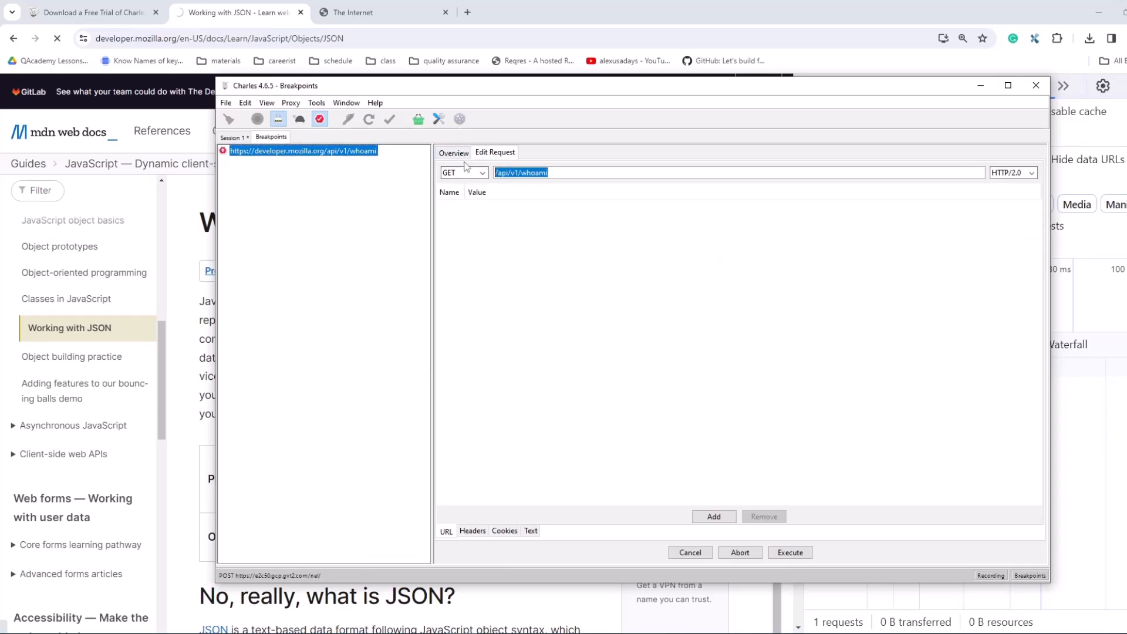
double_click(449, 173)
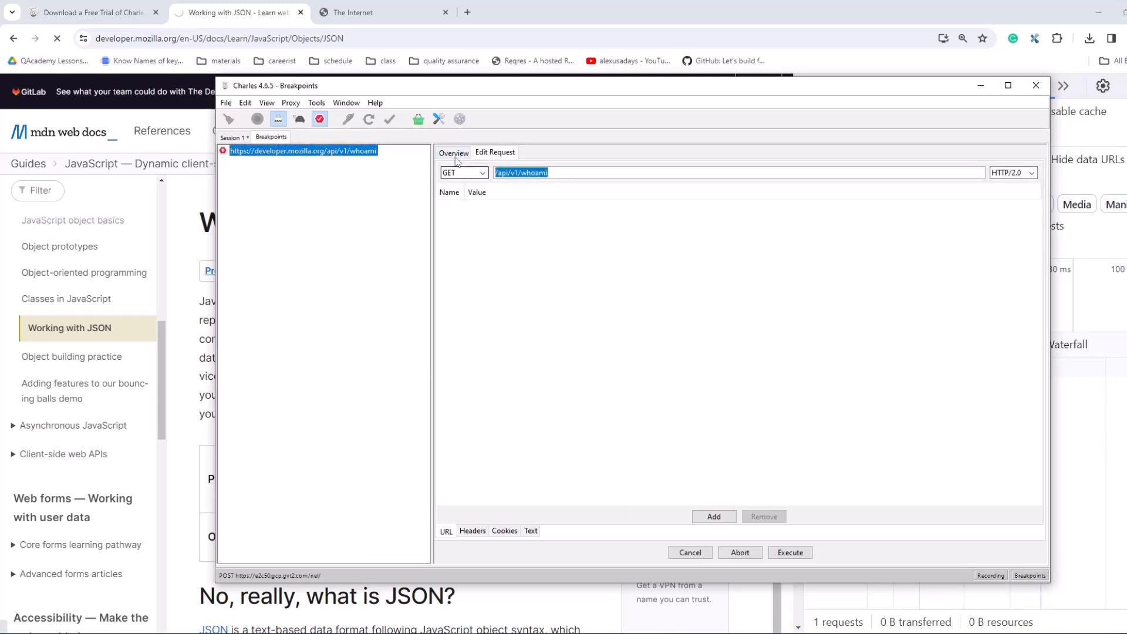
Step: Execute the intercepted whoami request through to its response and open the response body as JSON text for editing
click(790, 552)
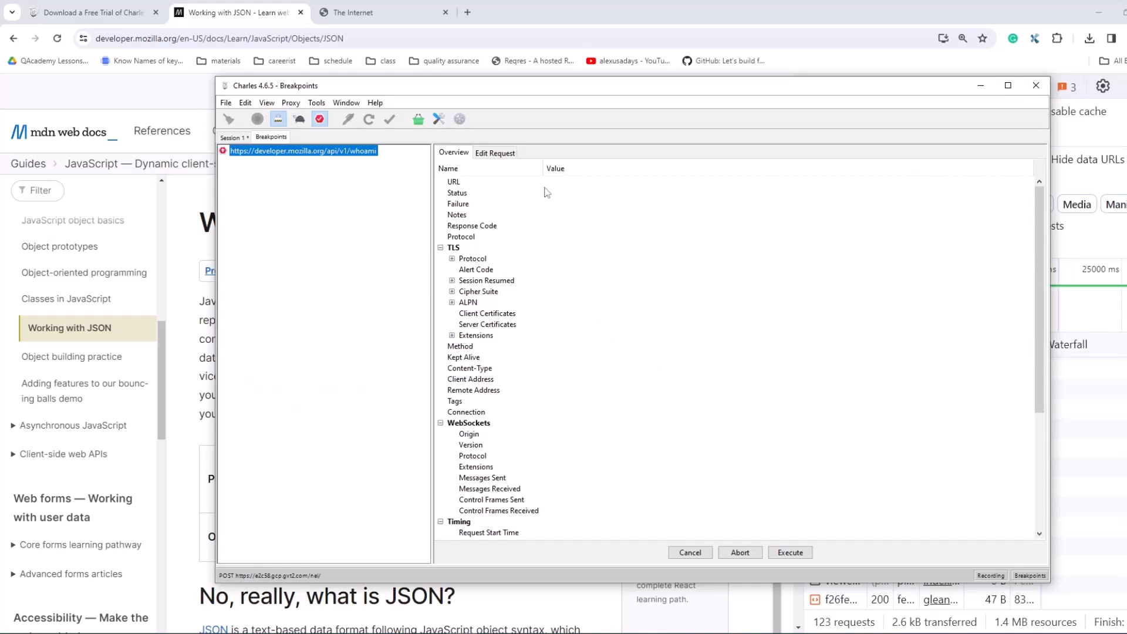
click(496, 154)
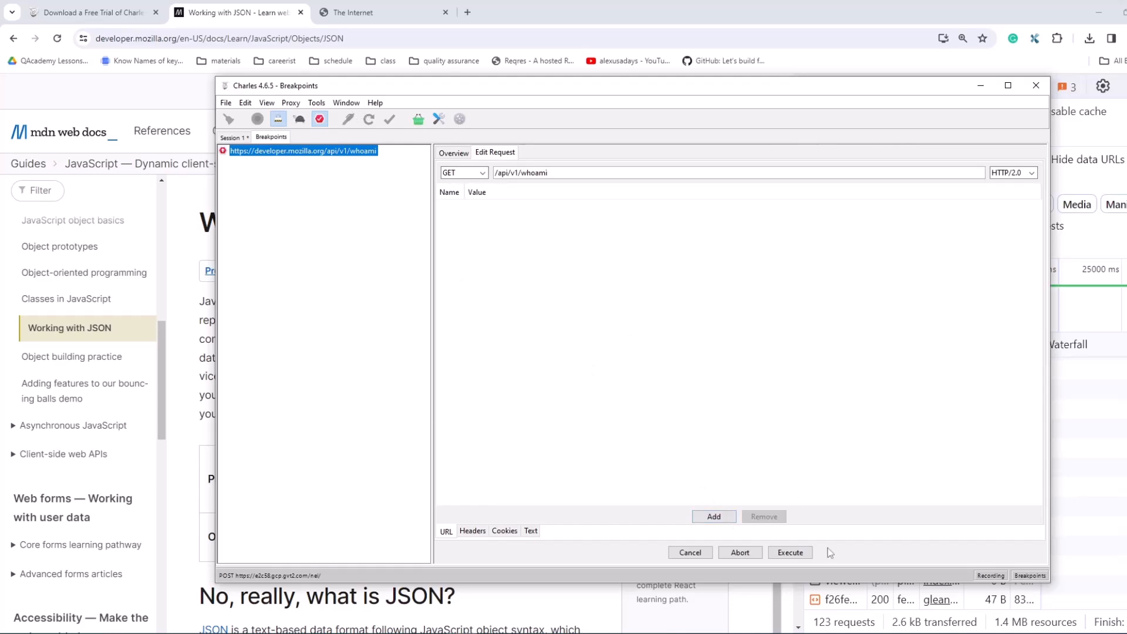
click(790, 553)
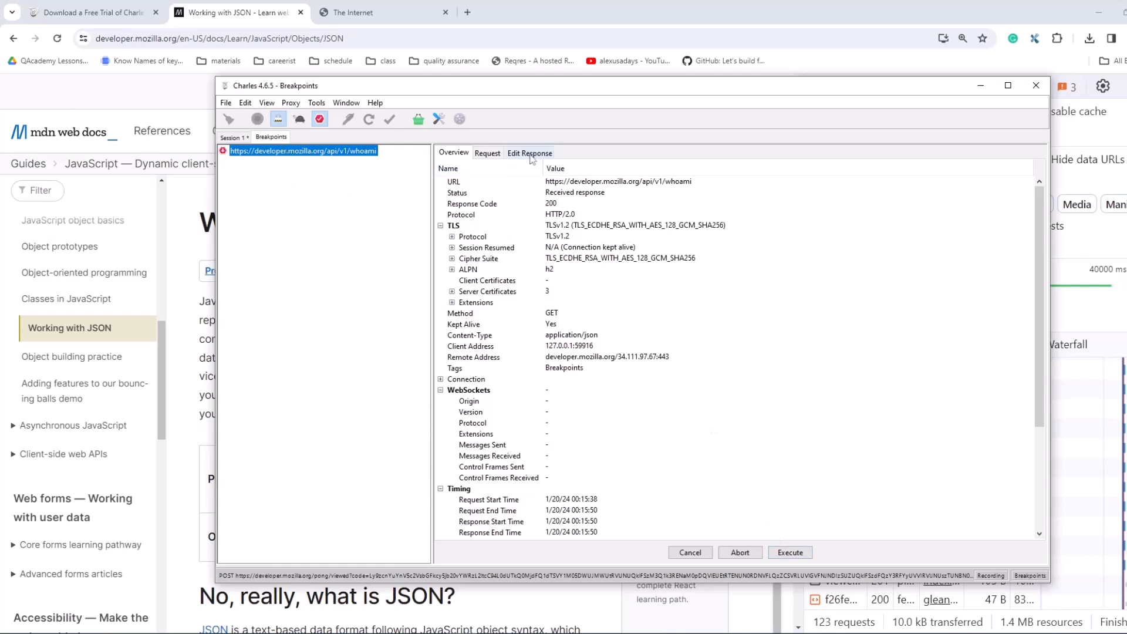
click(530, 154)
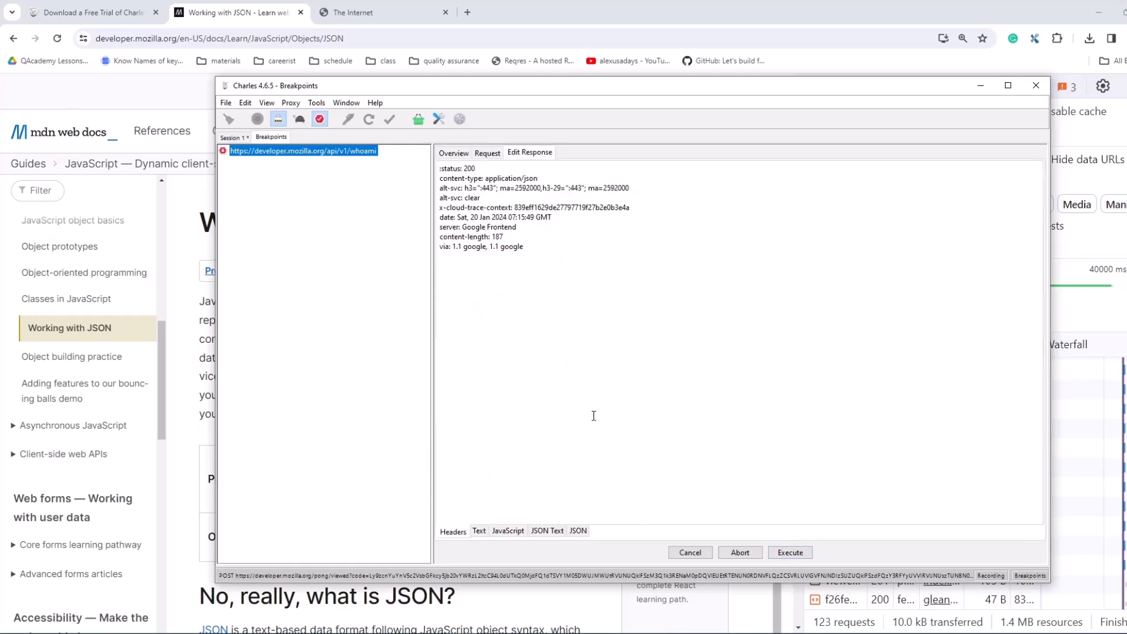
click(547, 531)
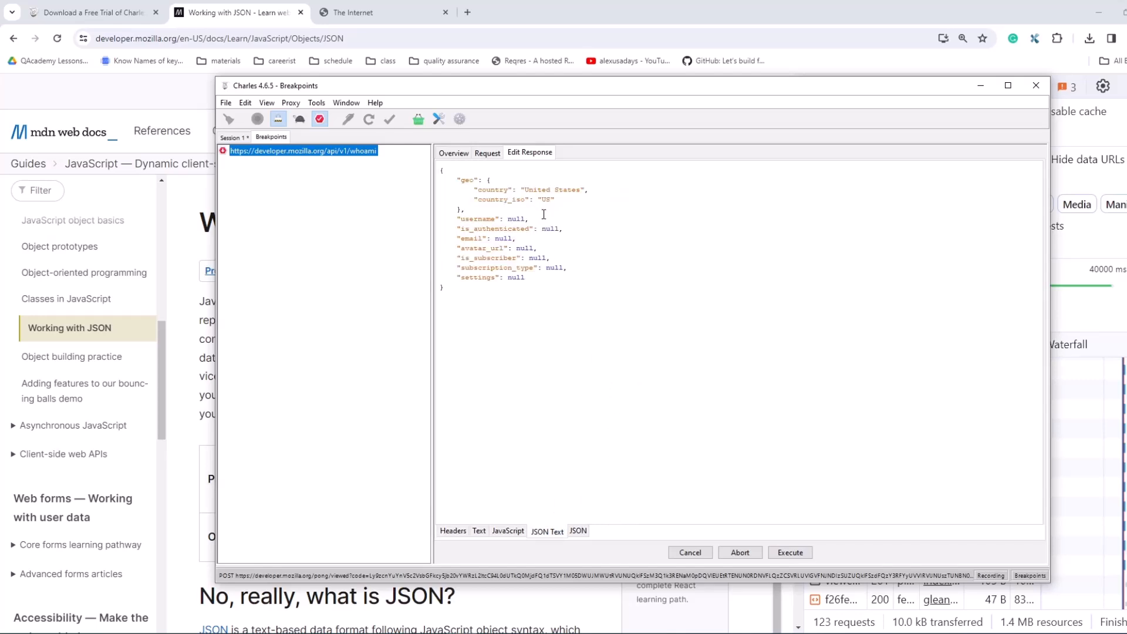
Step: Change the whoami response's country to "Japan" and country_iso to "JP", and execute the edited response
drag(525, 190, 576, 190)
key(BackSpace)
click(552, 209)
click(808, 554)
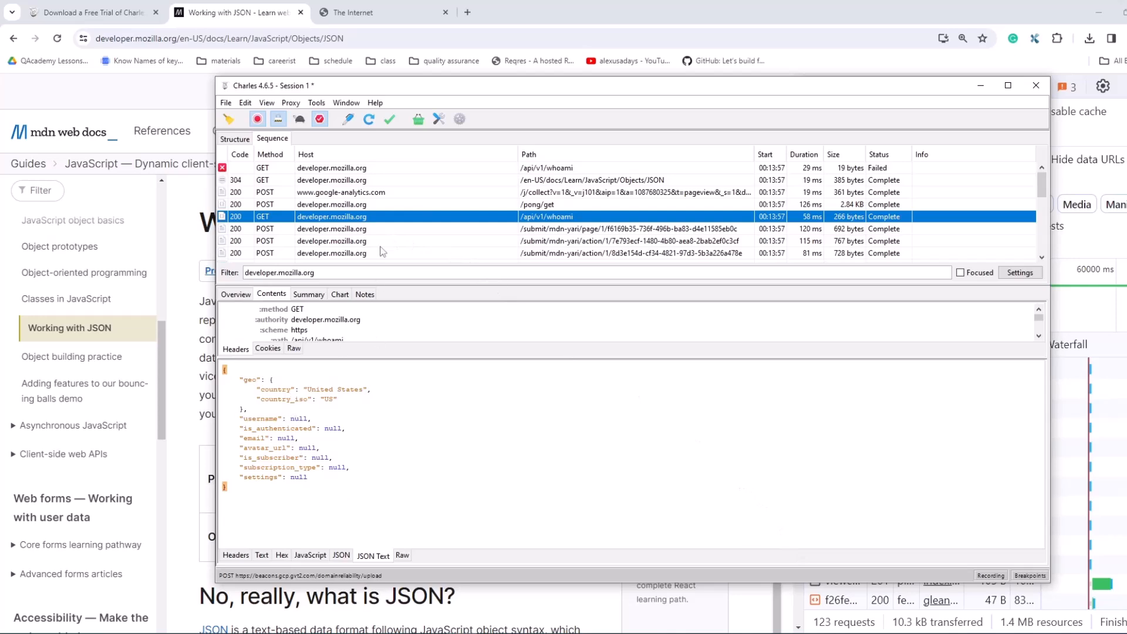
Step: Find the latest completed GET /api/v1/whoami entry in the session sequence and examine the geo values in its response
scroll(370, 249, down, 10)
scroll(371, 250, up, 1)
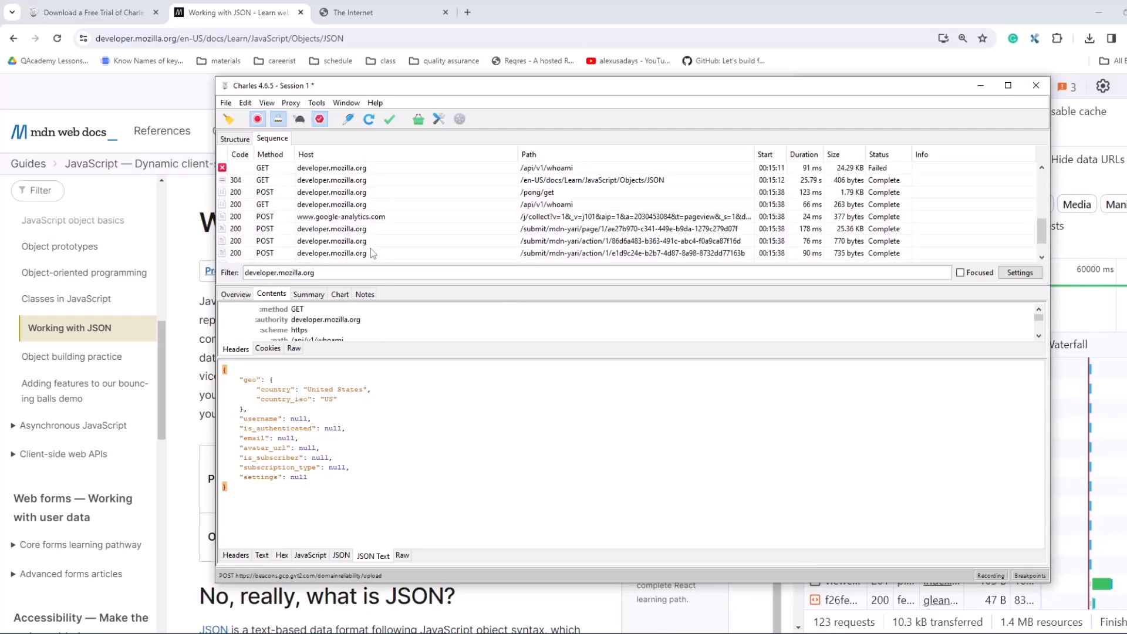
click(445, 206)
drag(338, 402, 240, 389)
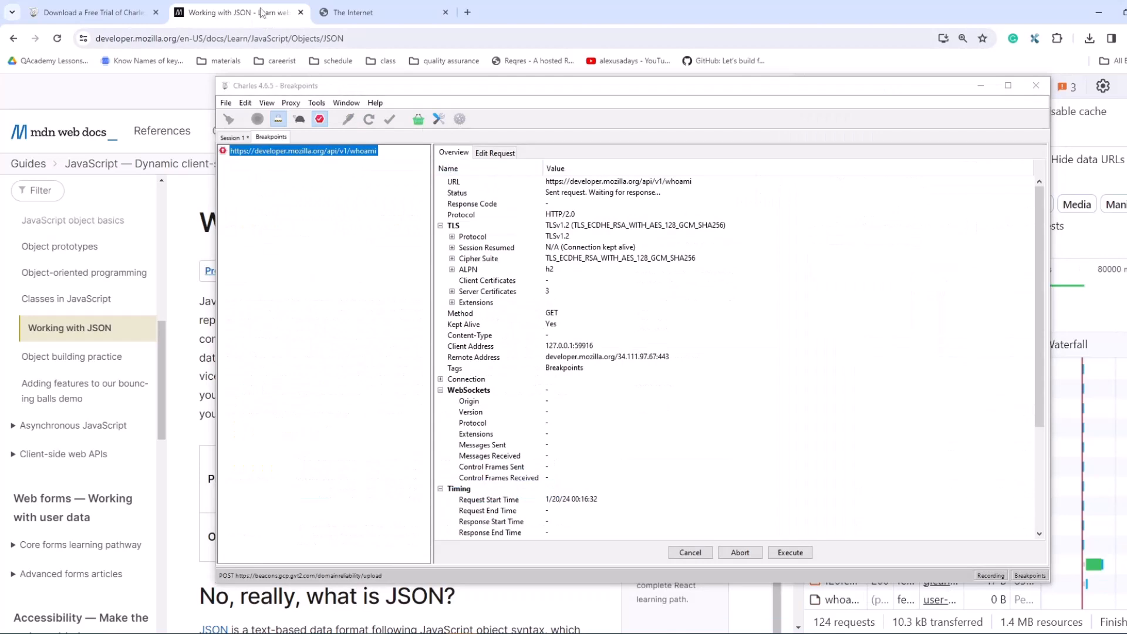
Step: Switch to the browser, widen the developer tools, filter the network requests to Fetch/XHR and examine the geo values in the completed whoami response
click(981, 86)
drag(799, 176, 529, 173)
click(687, 277)
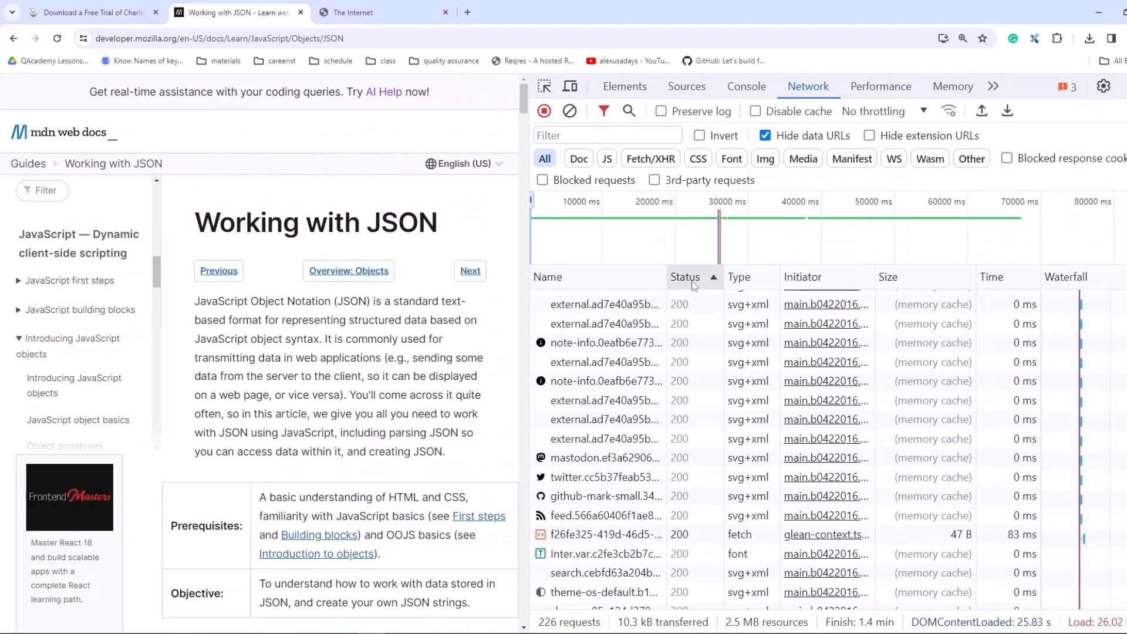
click(627, 161)
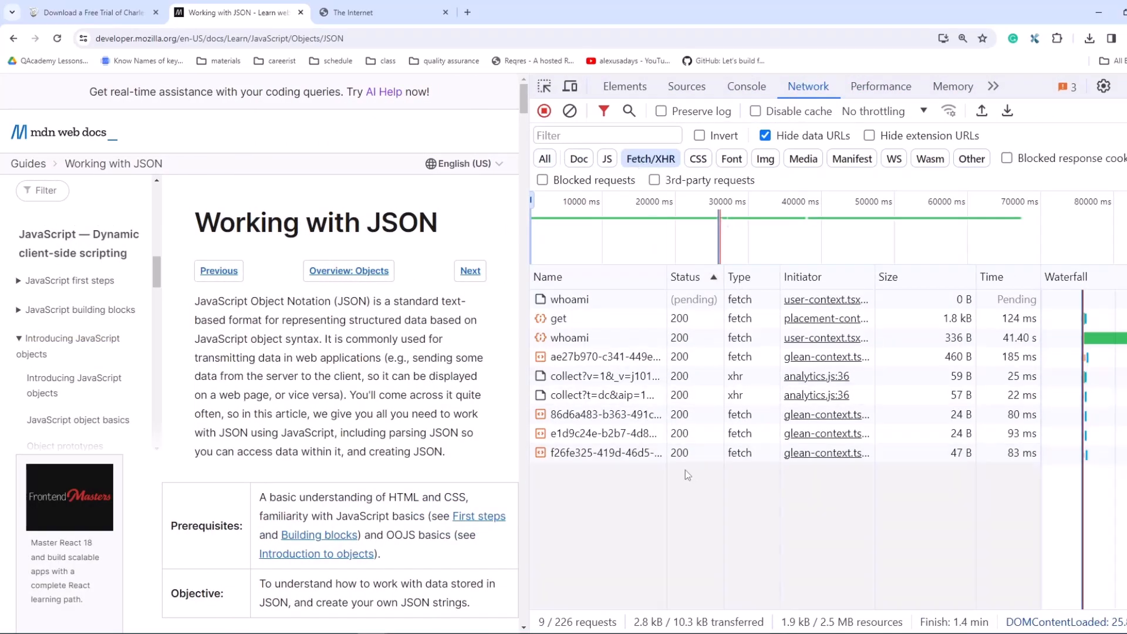
click(605, 343)
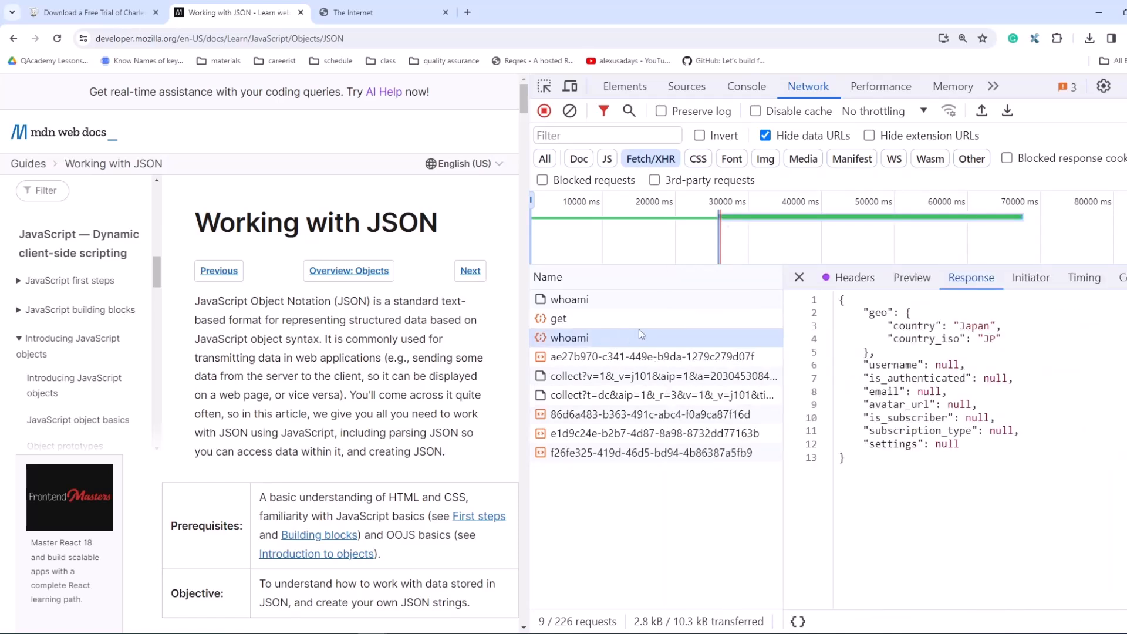
drag(1006, 345, 868, 317)
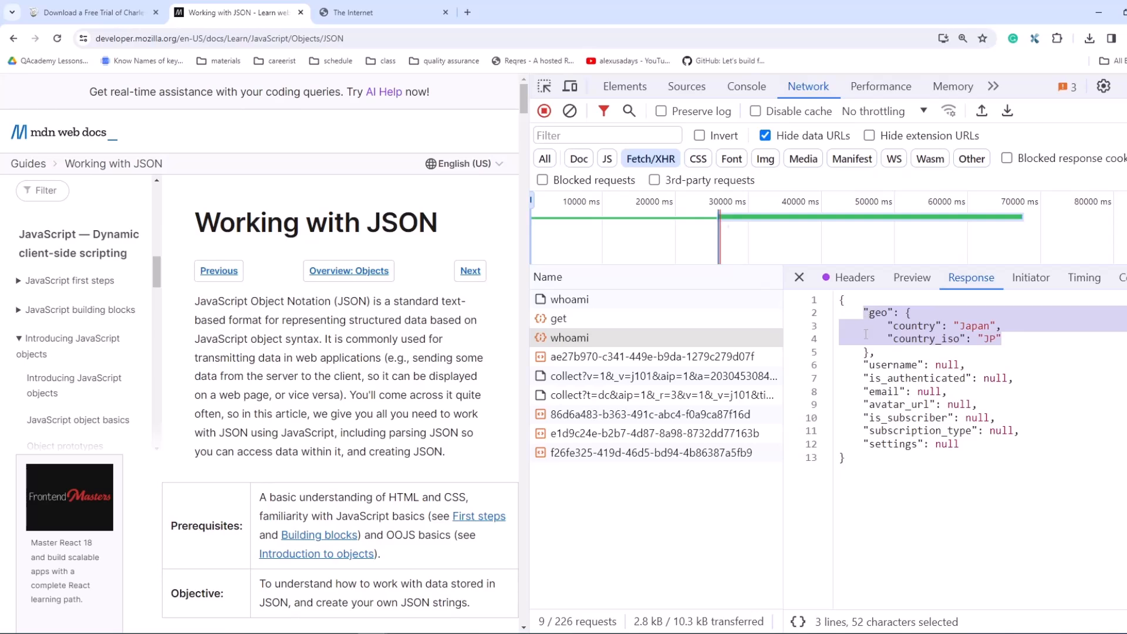
Step: Switch to The Internet login page and copy its site address without the login path
click(418, 12)
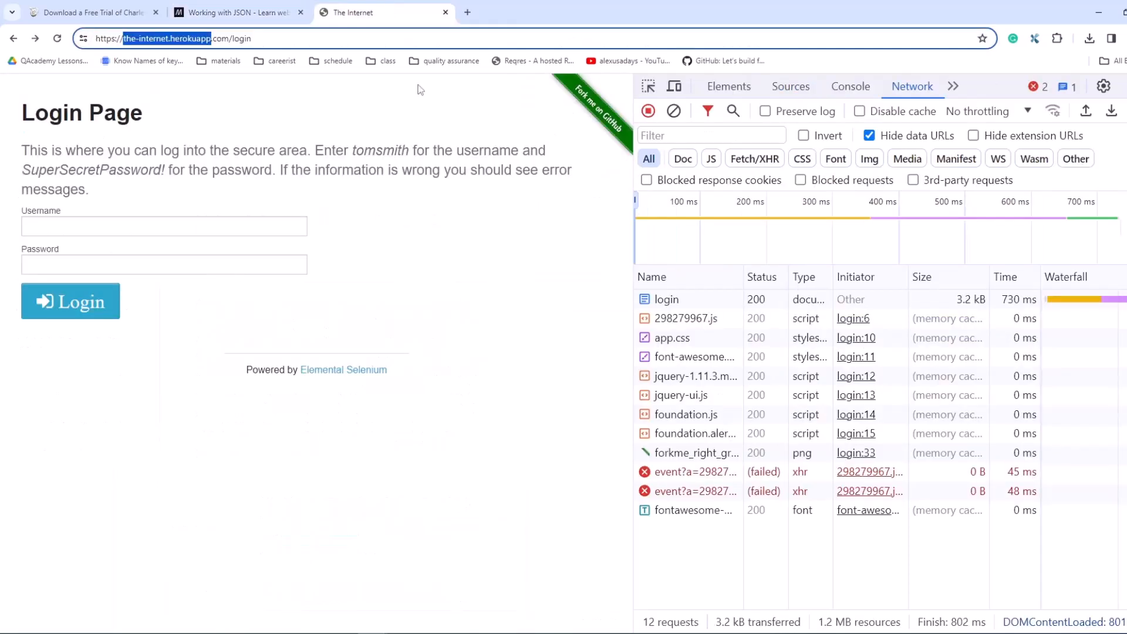
click(391, 141)
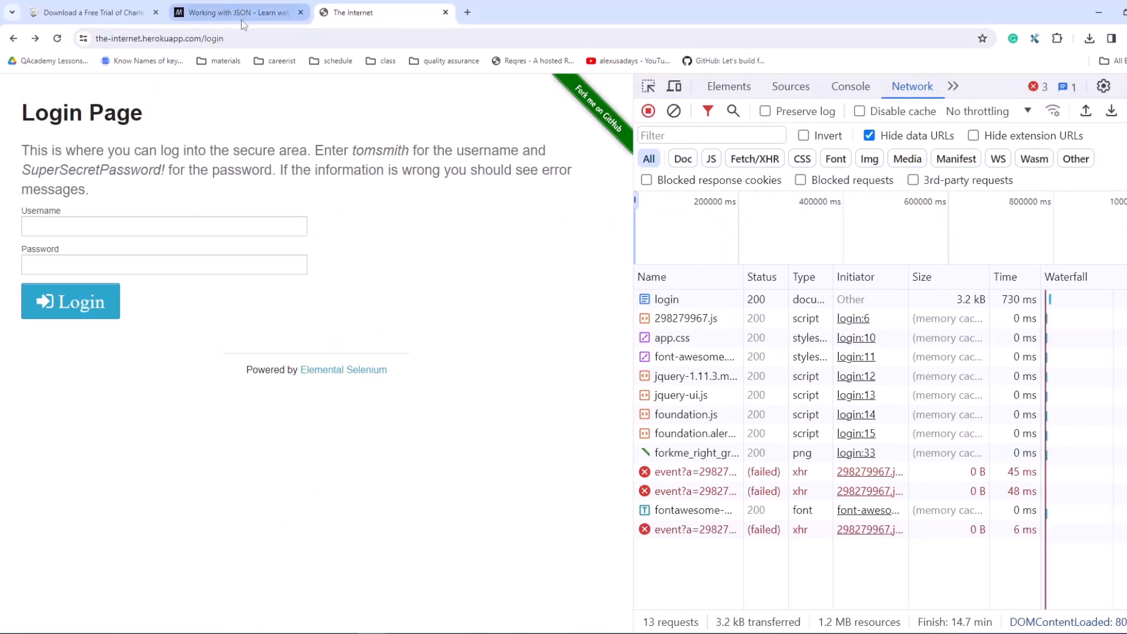
drag(201, 40, 97, 43)
key(ctrl+c)
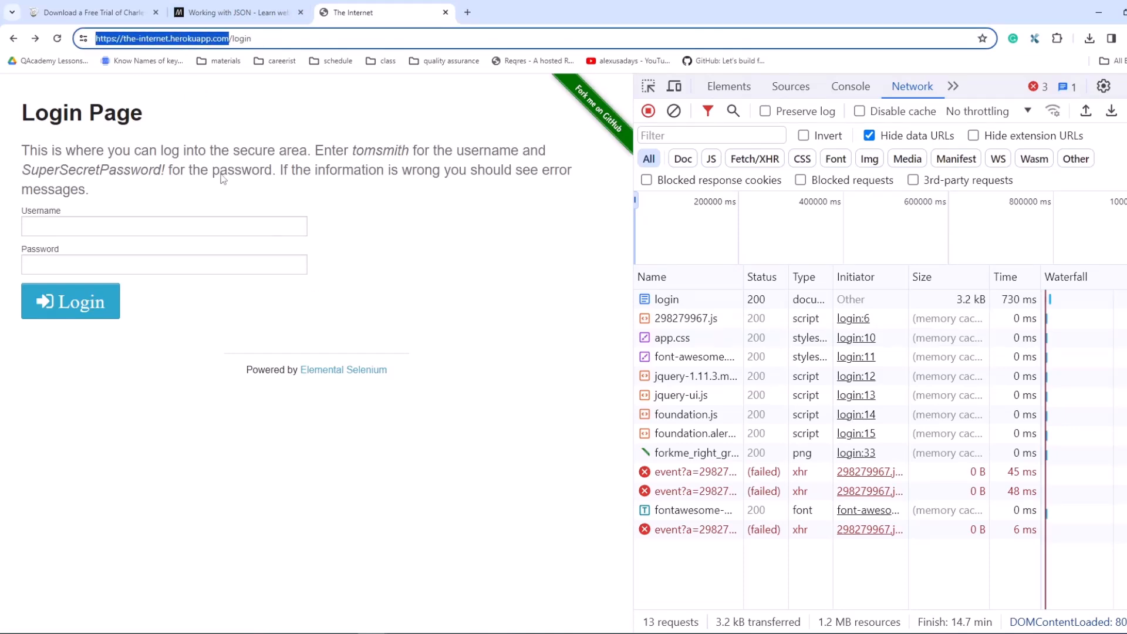
click(147, 39)
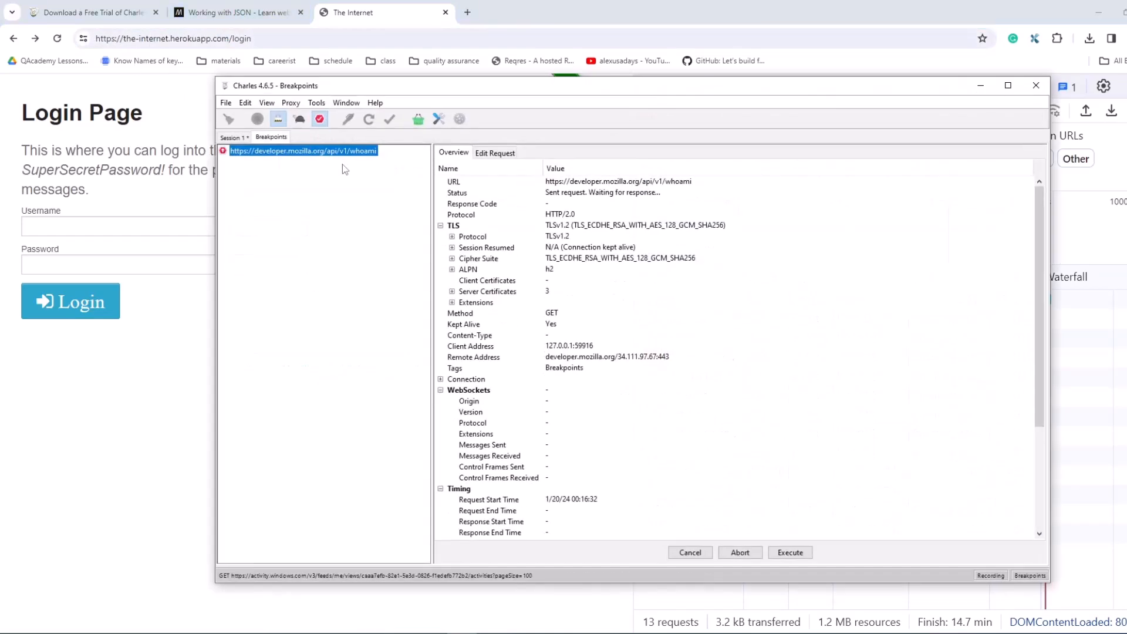
Step: Return to Charles, disable breakpoints and show the Session 1 recording
click(291, 103)
click(328, 164)
click(233, 137)
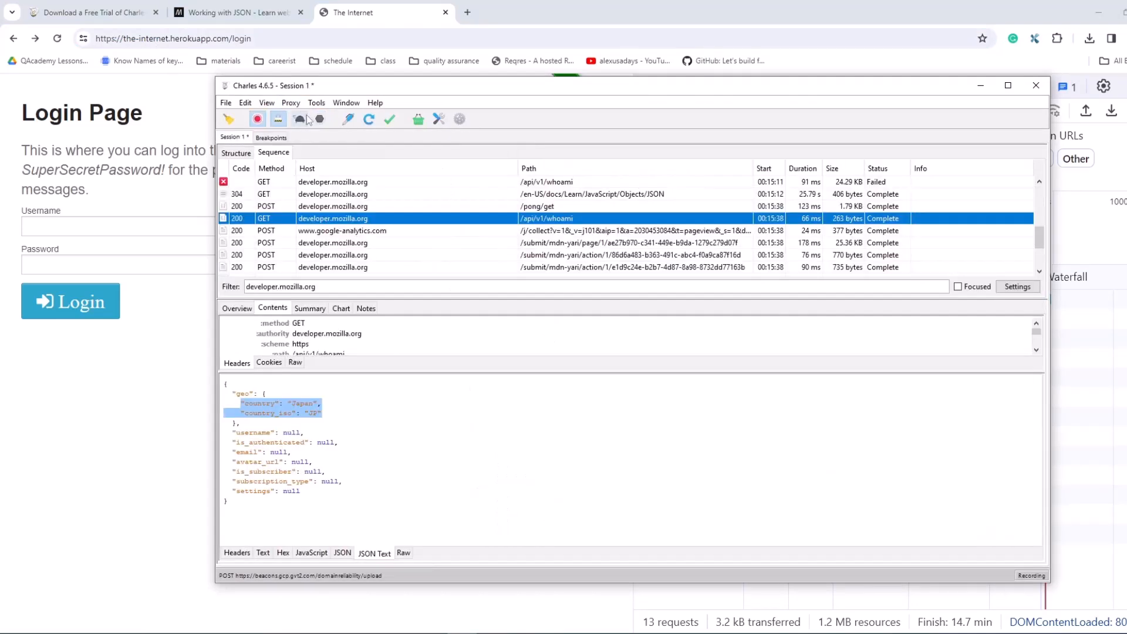
Step: Remove the developer.mozilla.org whoami entry from the Breakpoint Settings and apply the empty list with Enable Breakpoints off
click(291, 103)
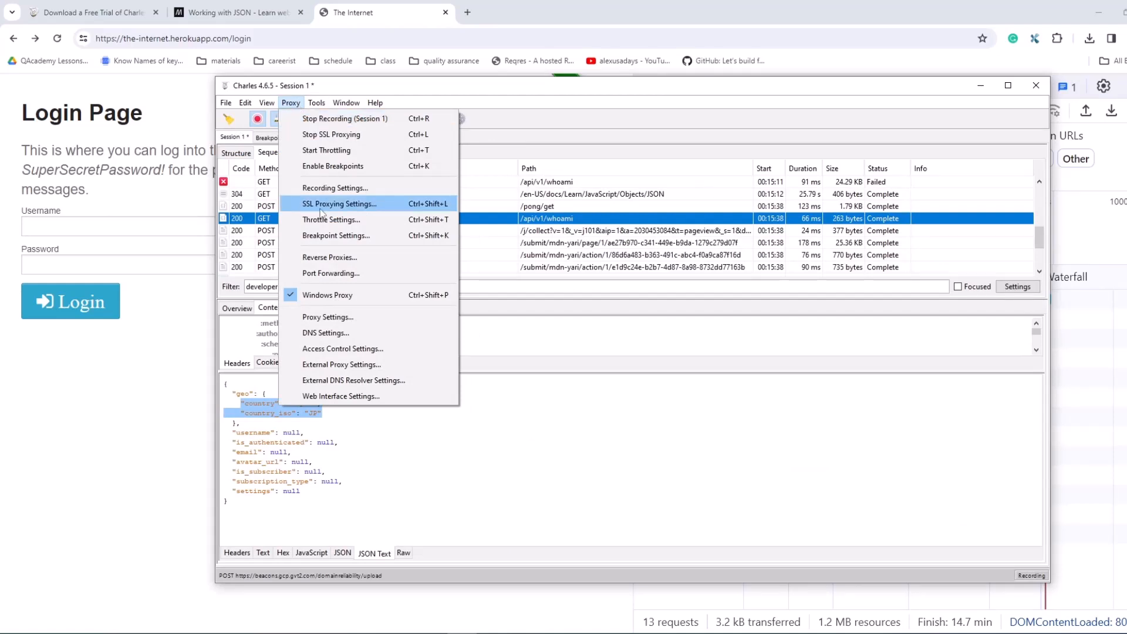
click(335, 235)
click(484, 274)
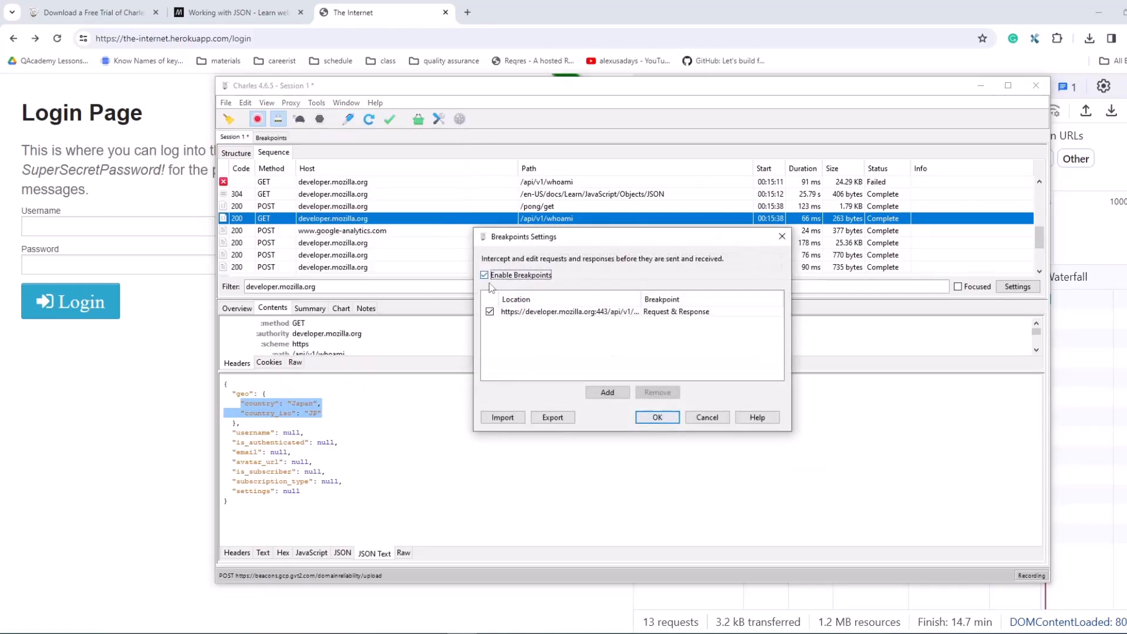
click(496, 312)
click(658, 392)
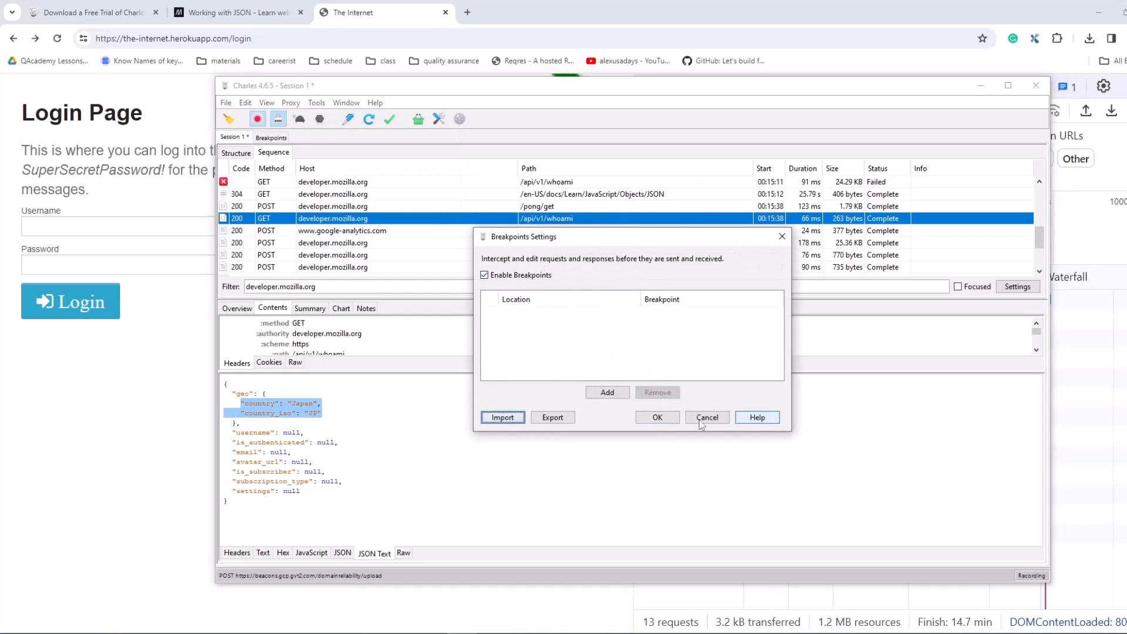
click(484, 275)
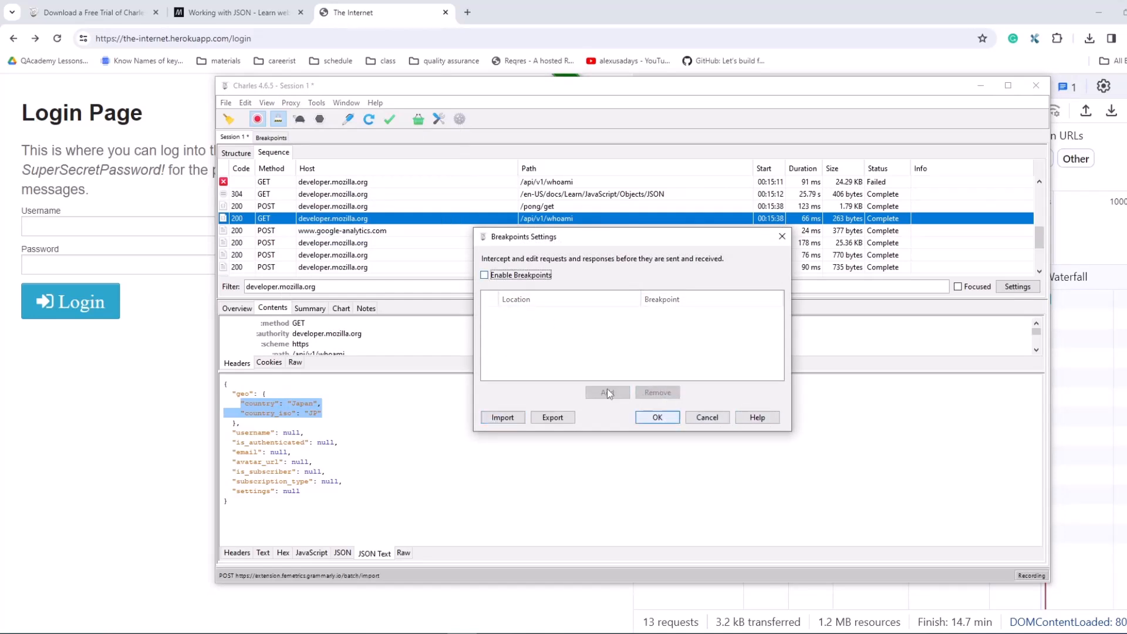
click(657, 416)
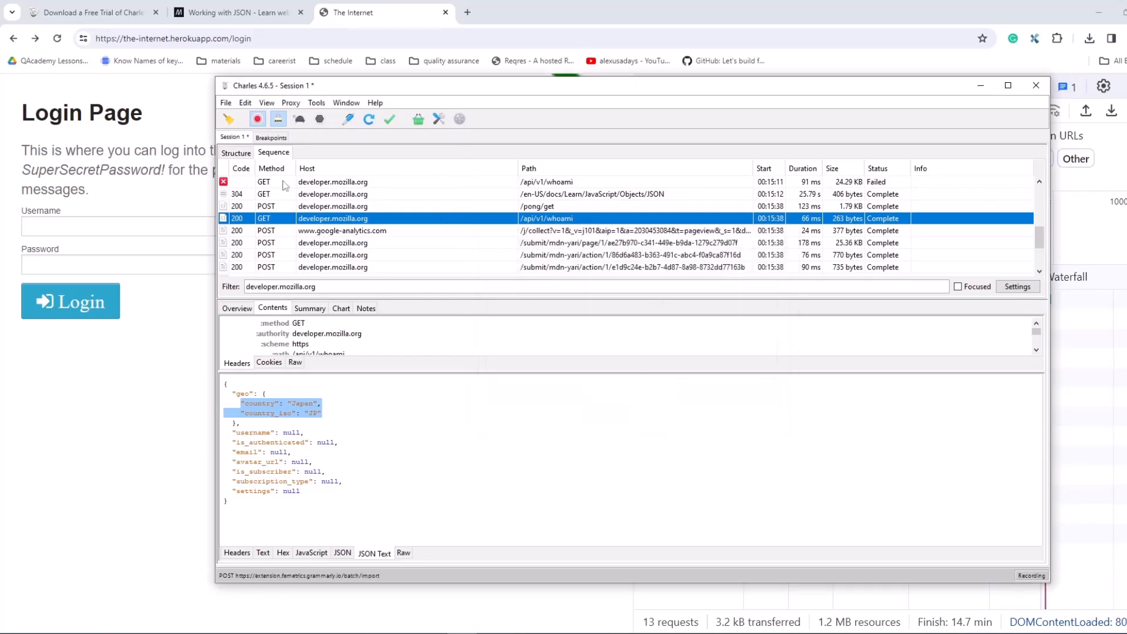
Step: Clear the recorded session and close the Breakpoints view
click(229, 119)
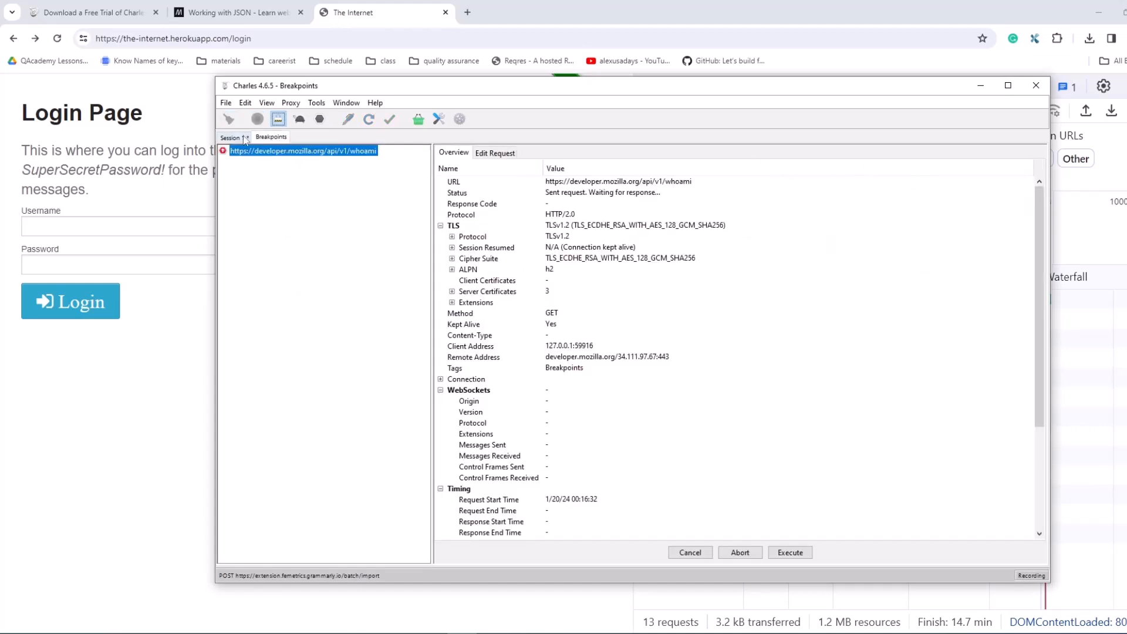
click(245, 139)
right_click(273, 140)
click(320, 150)
click(271, 139)
key(ctrl+a)
key(ctrl+v)
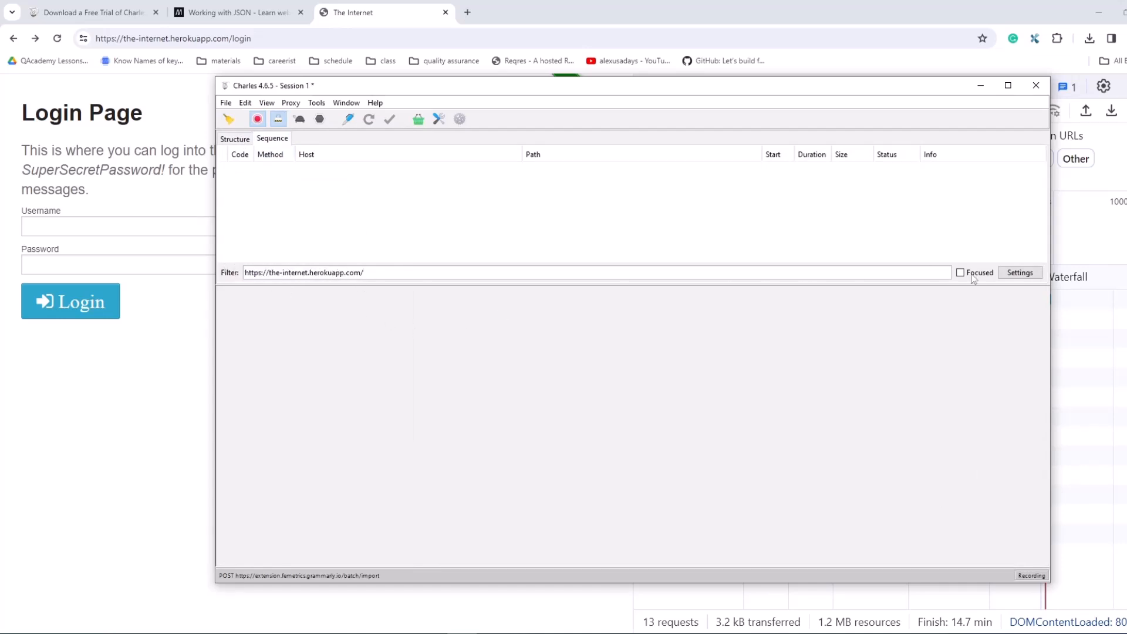
click(57, 39)
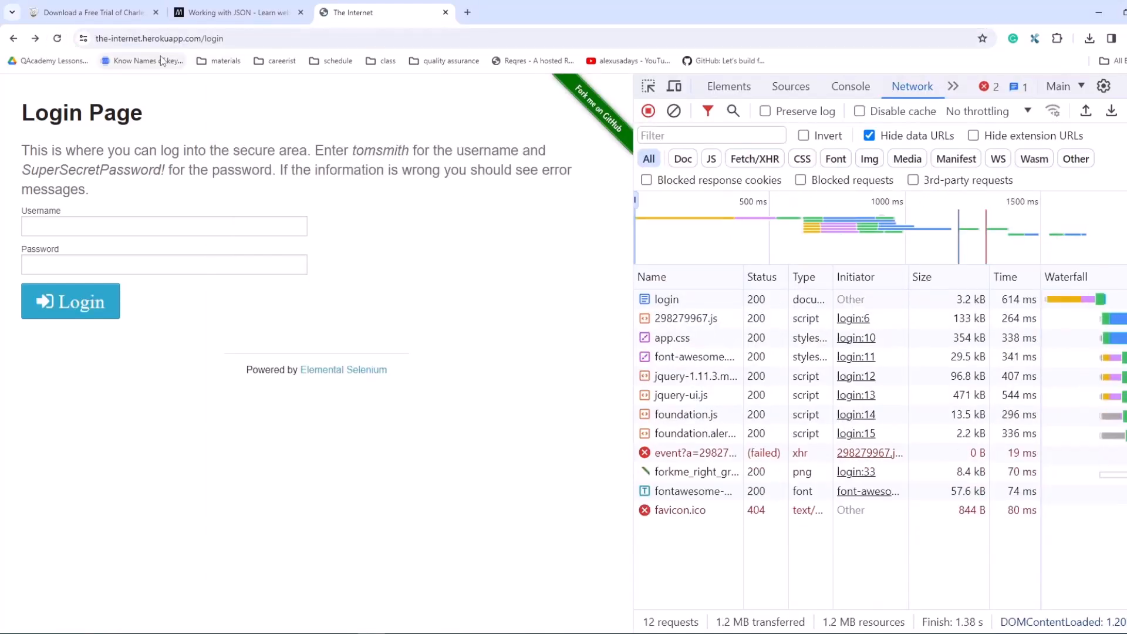
click(460, 633)
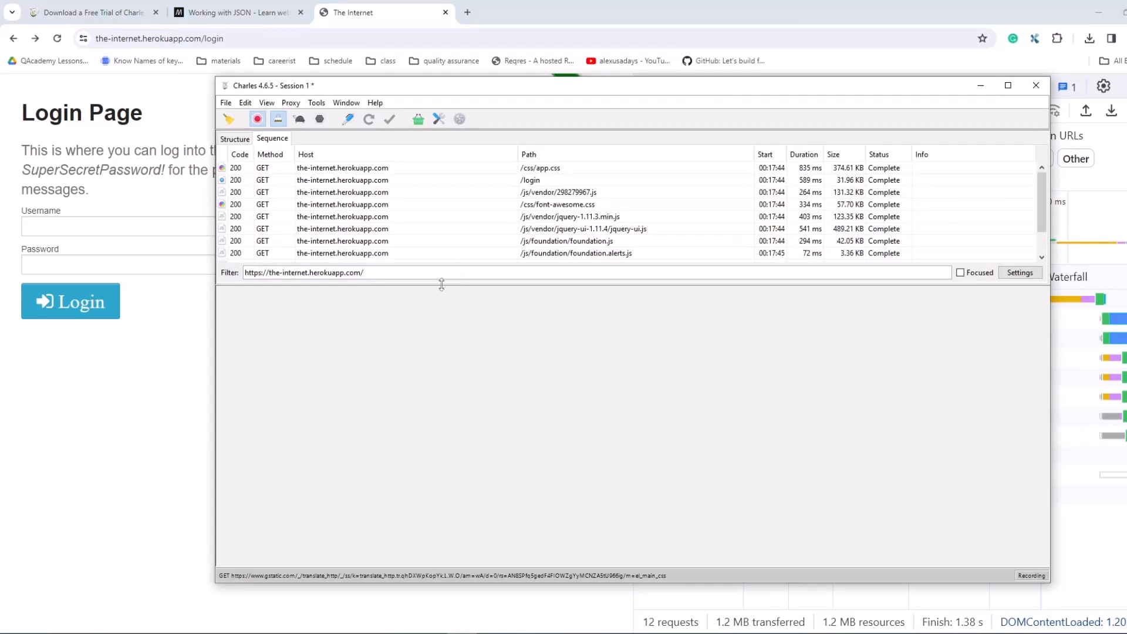
drag(440, 285, 438, 396)
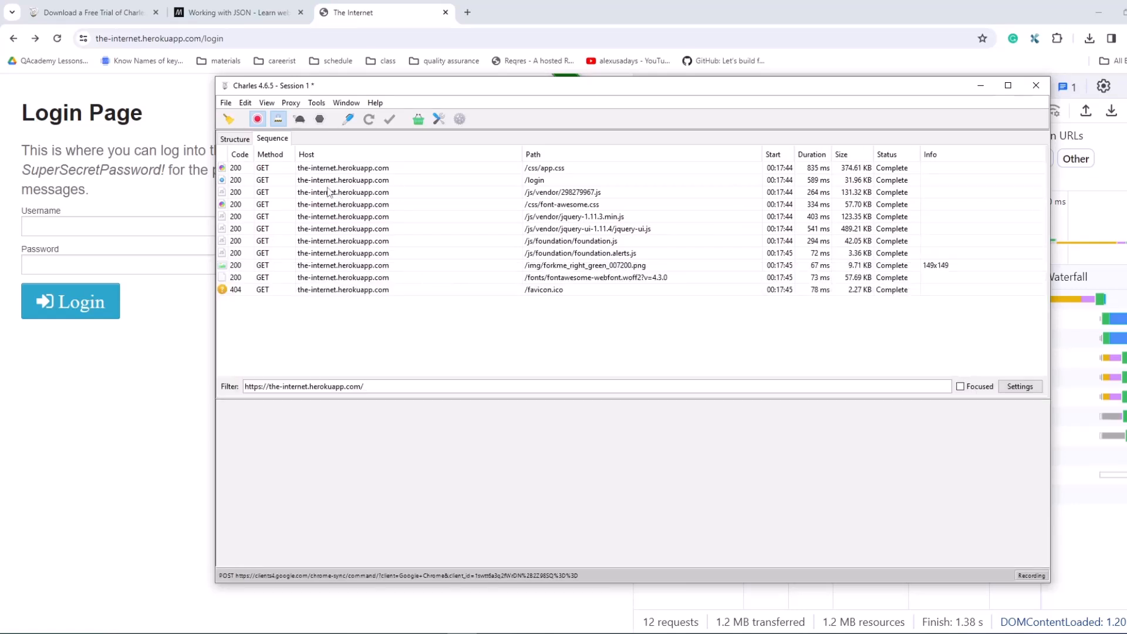
Step: Examine the GET /login response in raw and HTML form, enlarging the window and response area to read the login form markup
click(387, 179)
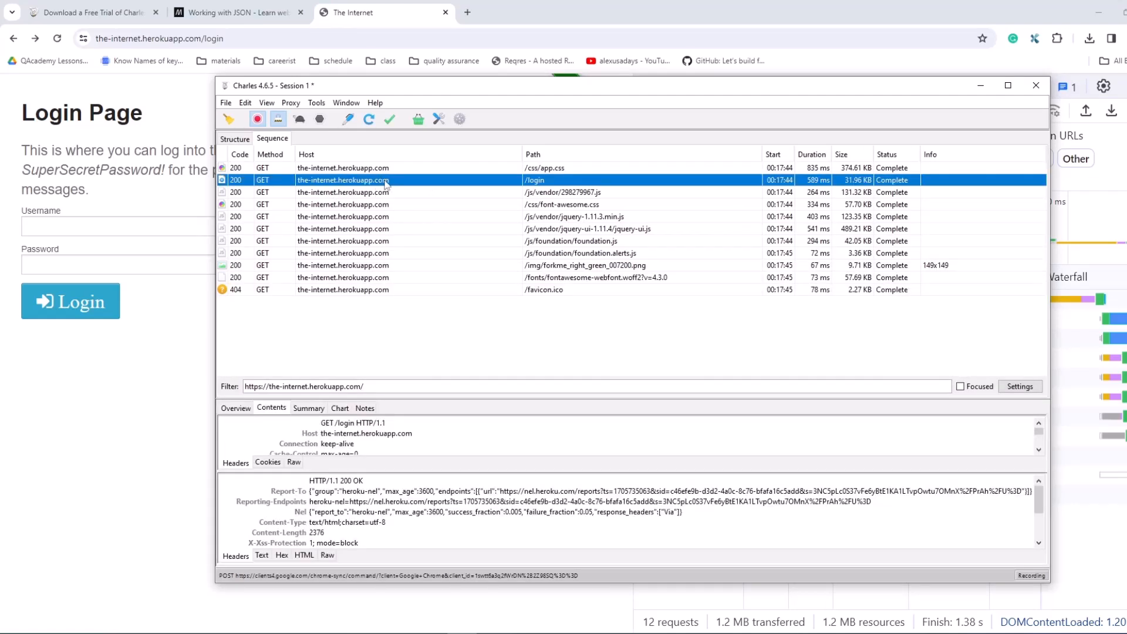
click(313, 556)
click(325, 557)
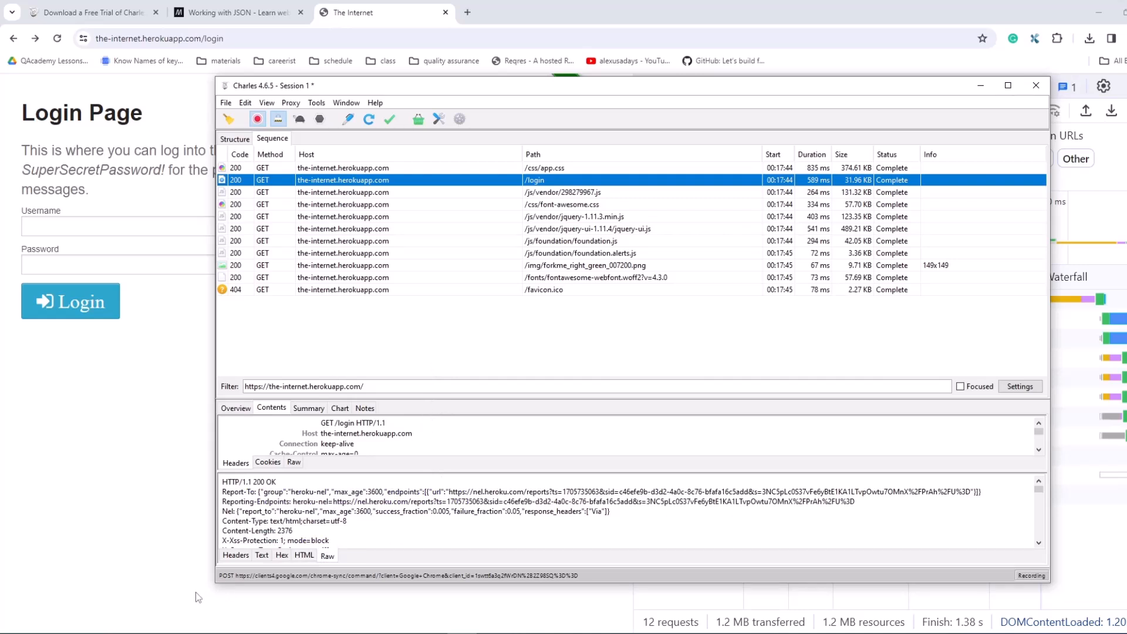
drag(216, 579, 106, 587)
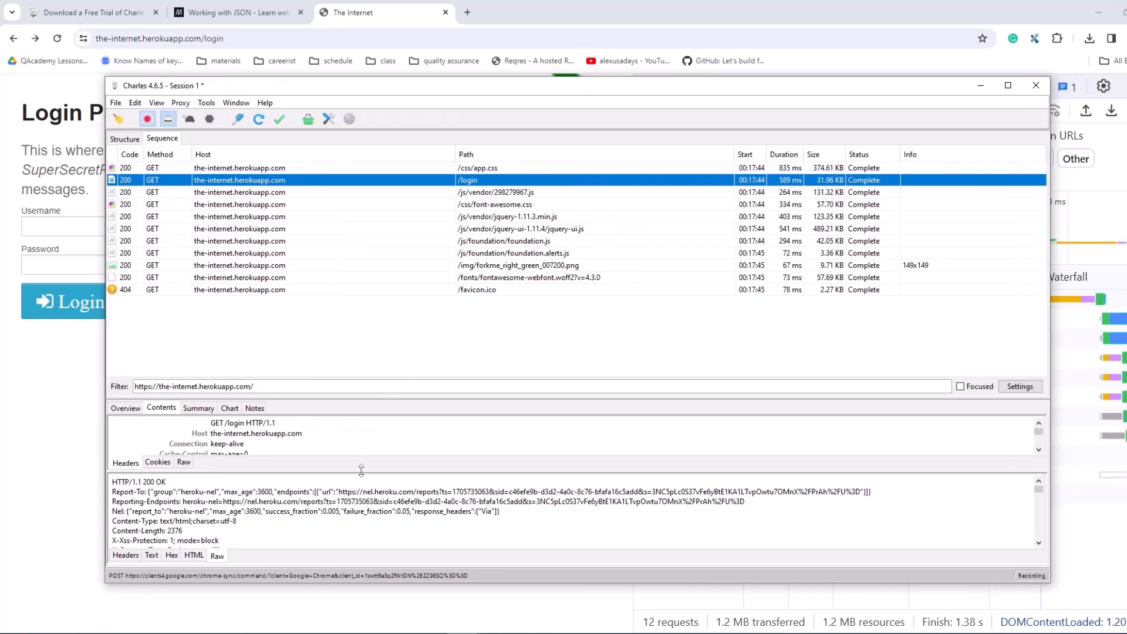
drag(371, 399, 361, 322)
scroll(216, 522, down, 8)
click(196, 555)
scroll(305, 518, down, 12)
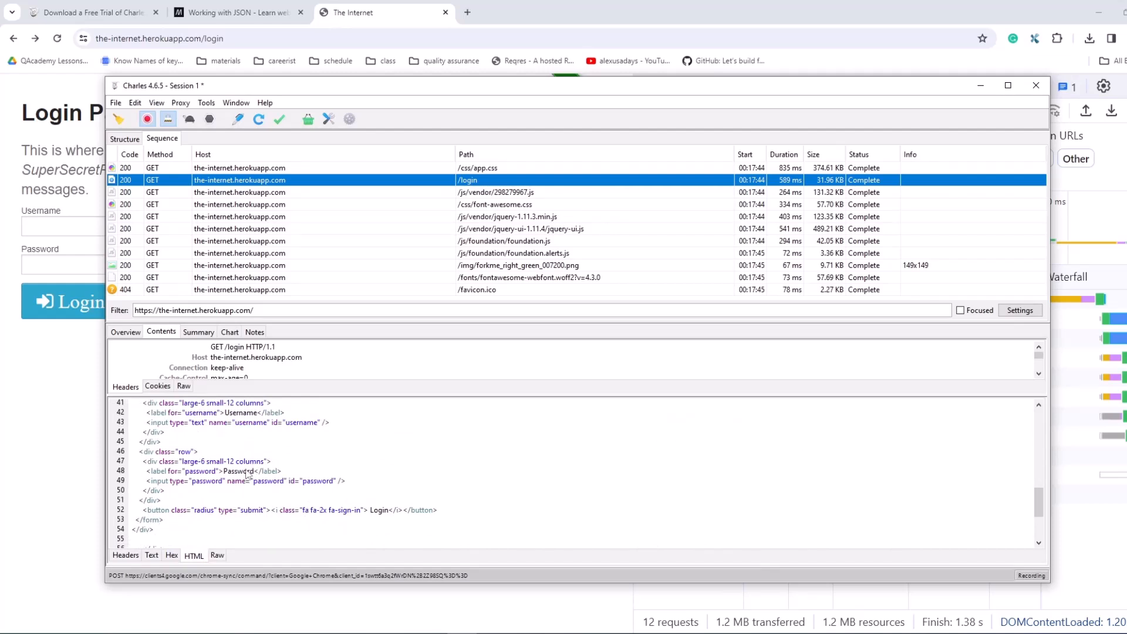
scroll(253, 459, up, 2)
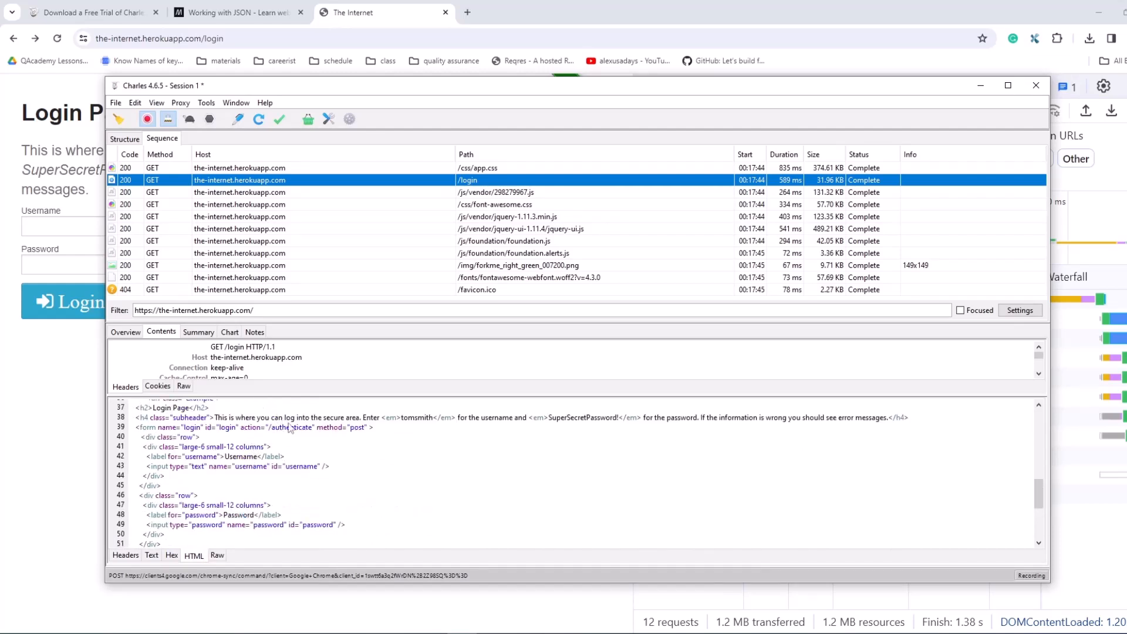
scroll(289, 428, up, 2)
Step: Set a breakpoint on the GET /login request to the-internet.herokuapp.com in the recorded sequence
right_click(363, 183)
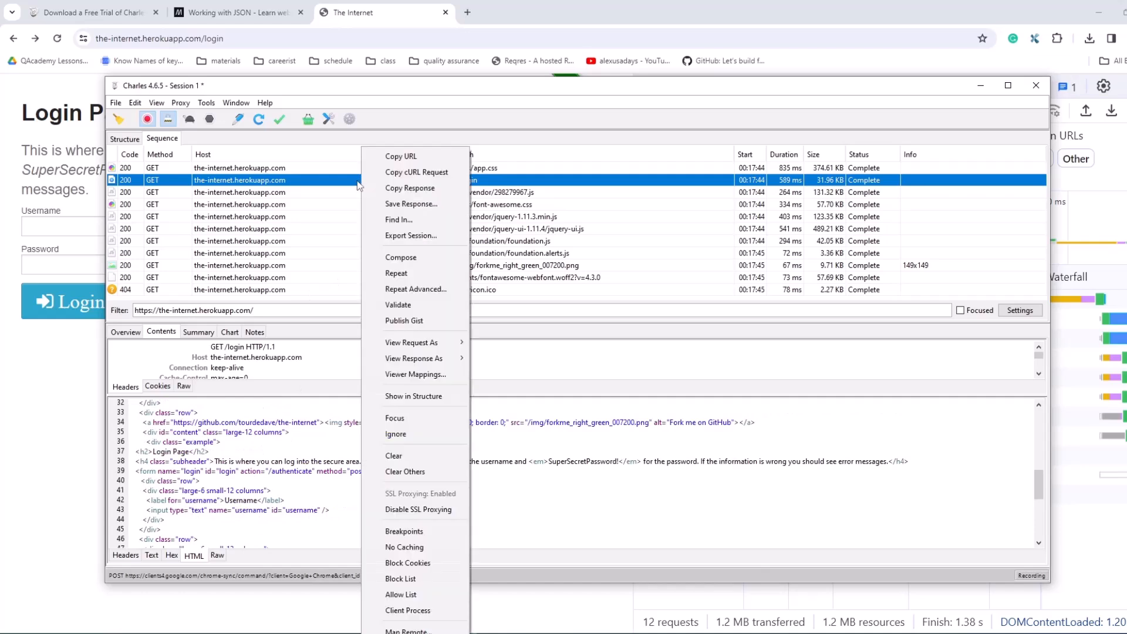
click(324, 183)
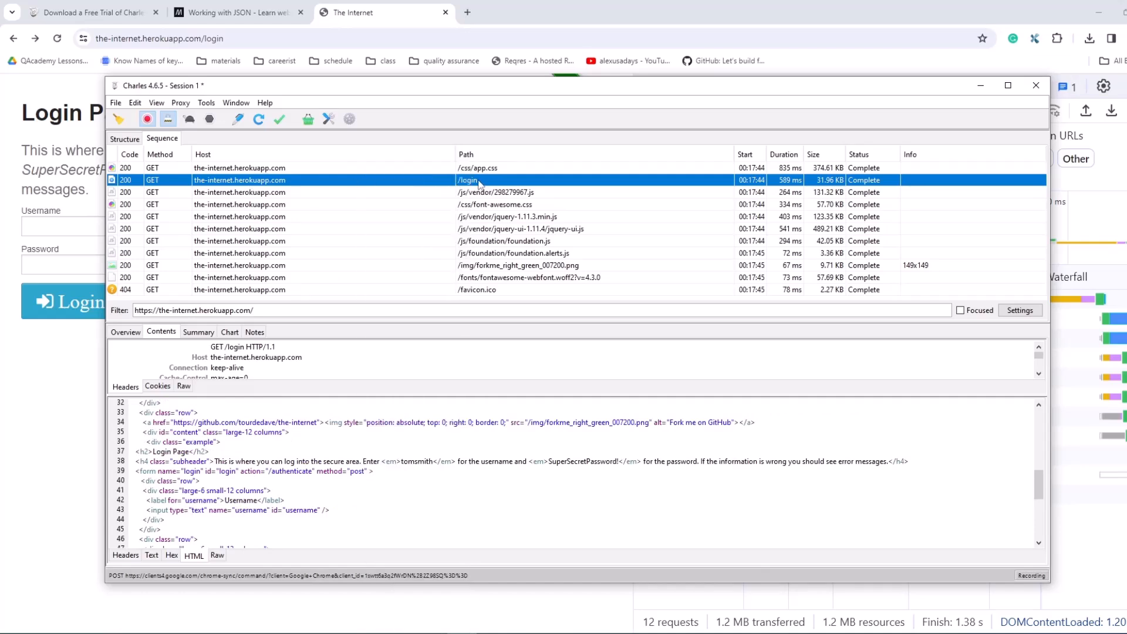
click(440, 181)
right_click(440, 181)
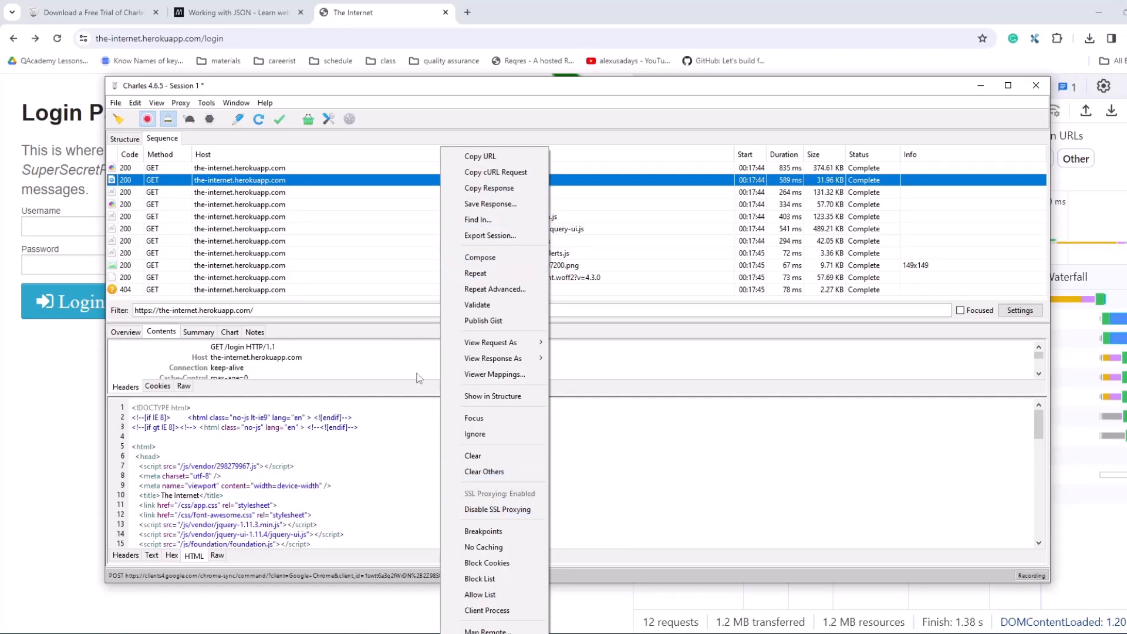
click(243, 179)
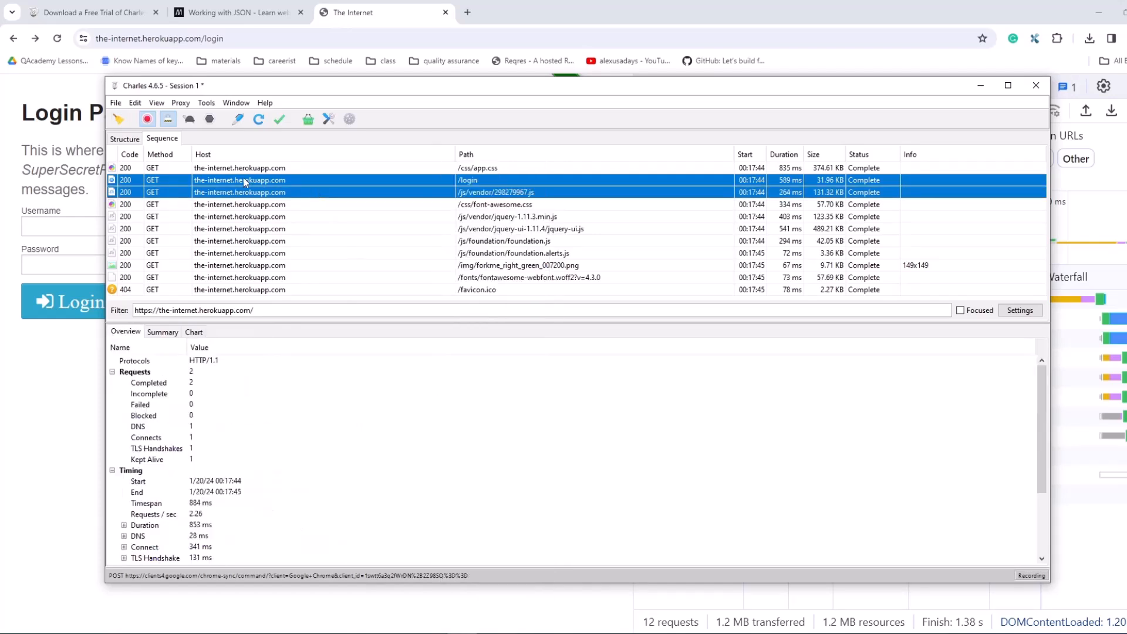
right_click(245, 182)
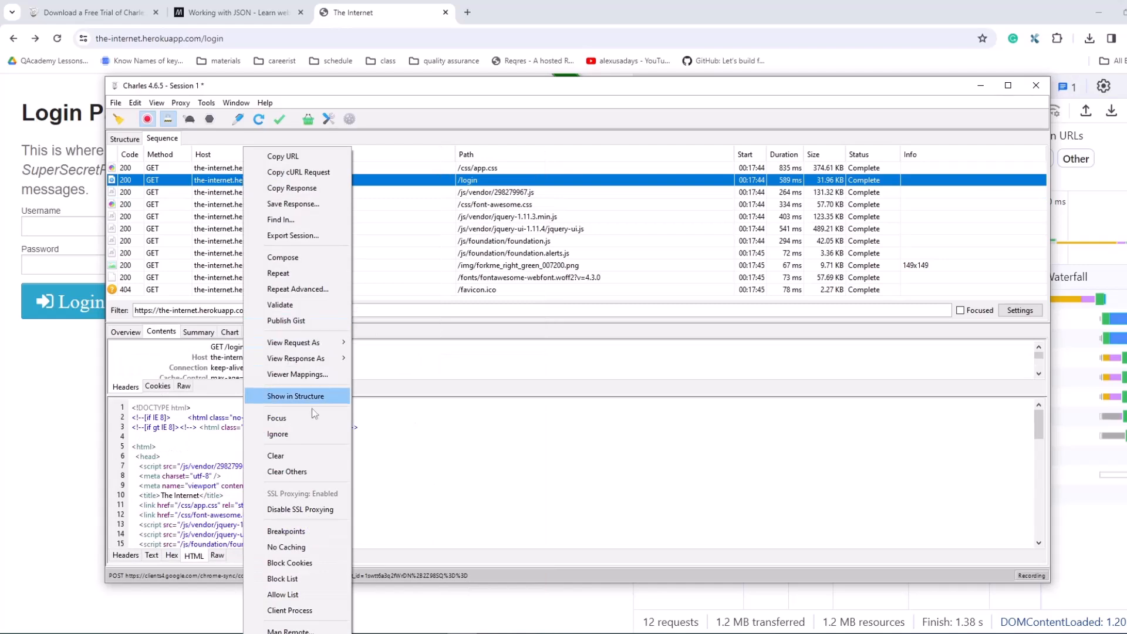
click(296, 532)
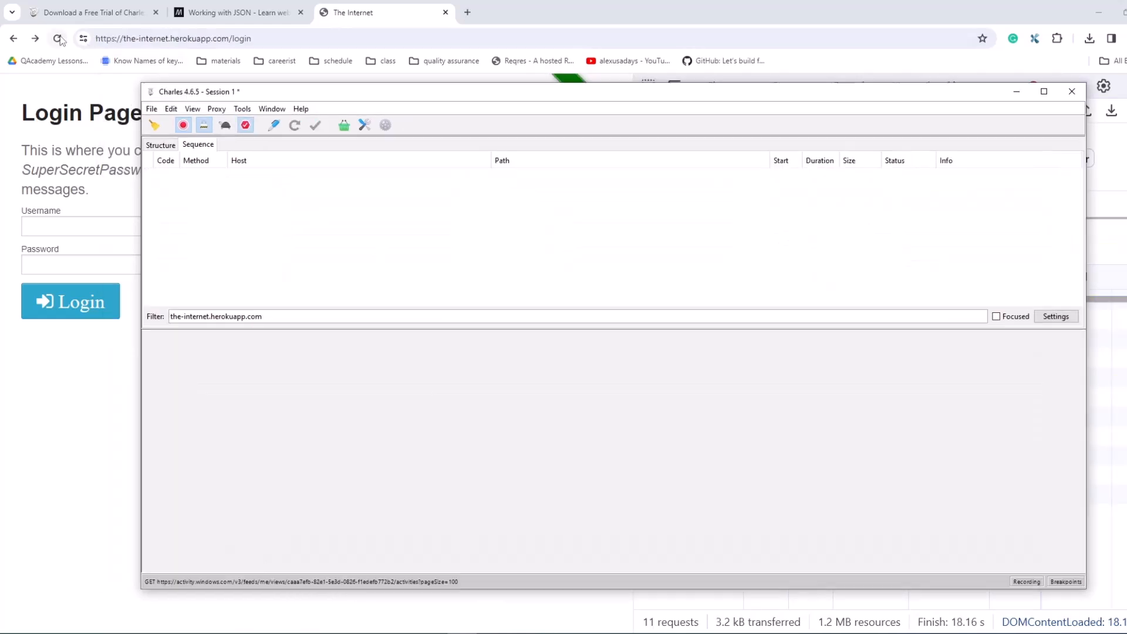
Step: Reload the login page in the browser, review the intercepted GET /login request, and execute it
click(57, 39)
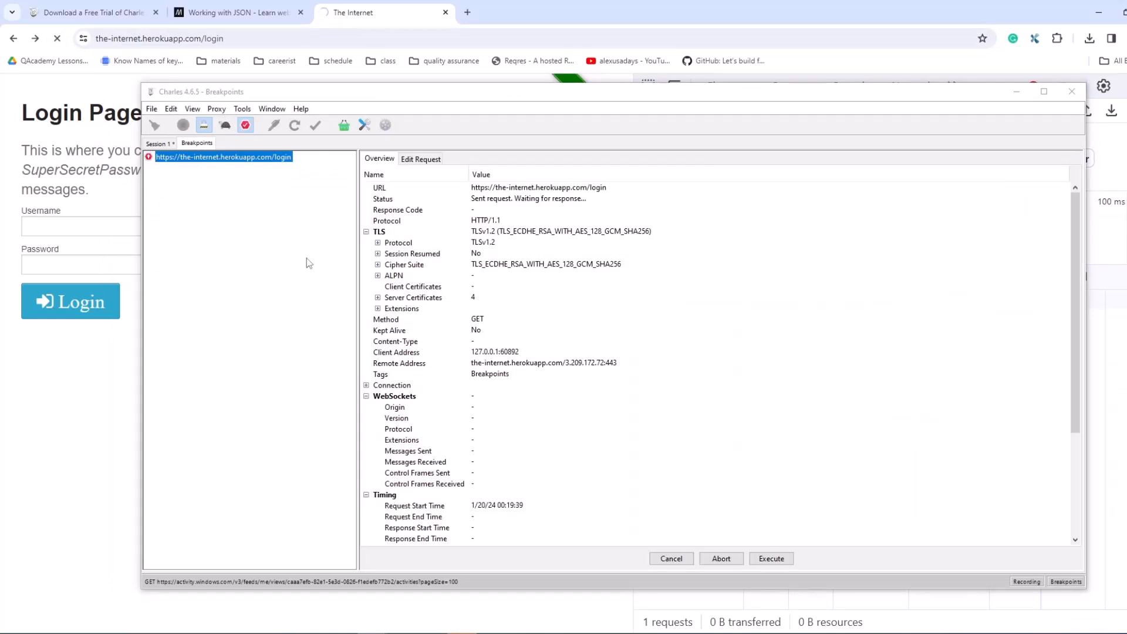
click(382, 160)
click(419, 159)
click(380, 159)
click(418, 159)
click(380, 159)
click(770, 558)
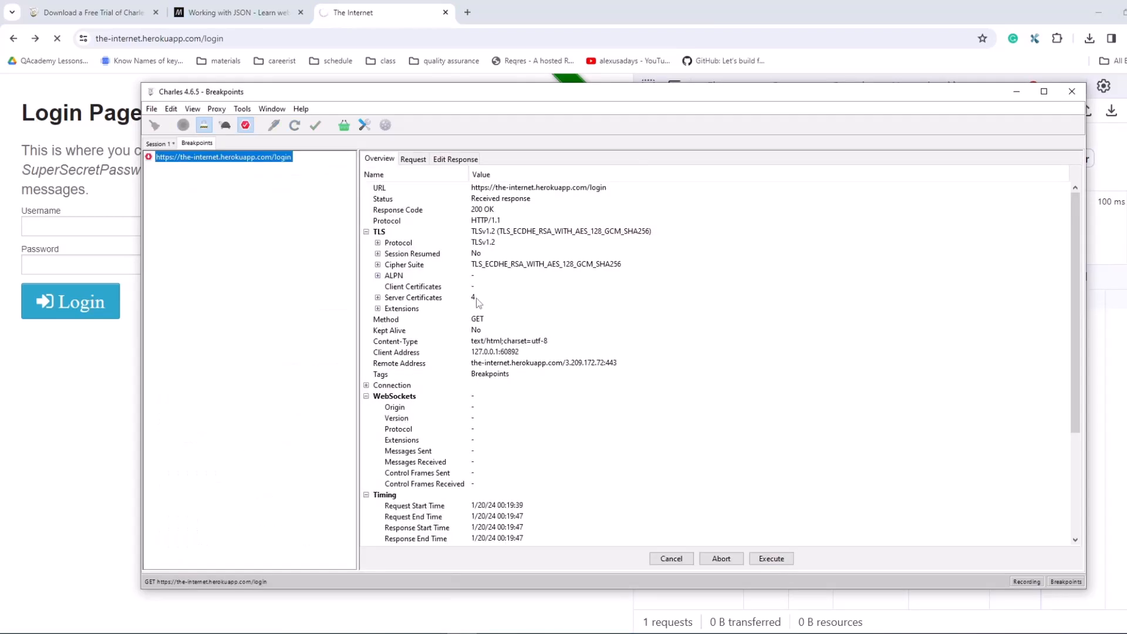
Step: In the intercepted login response's HTML, replace the "Login Page" h2 heading text with "HI IT IS CHARLES"
click(455, 159)
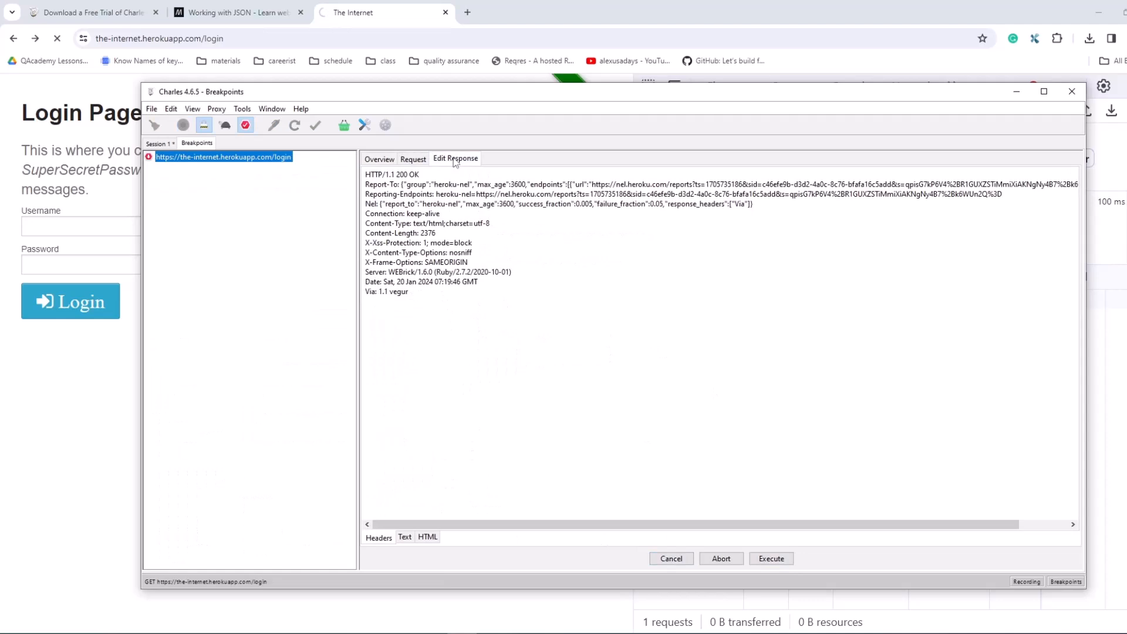
click(427, 538)
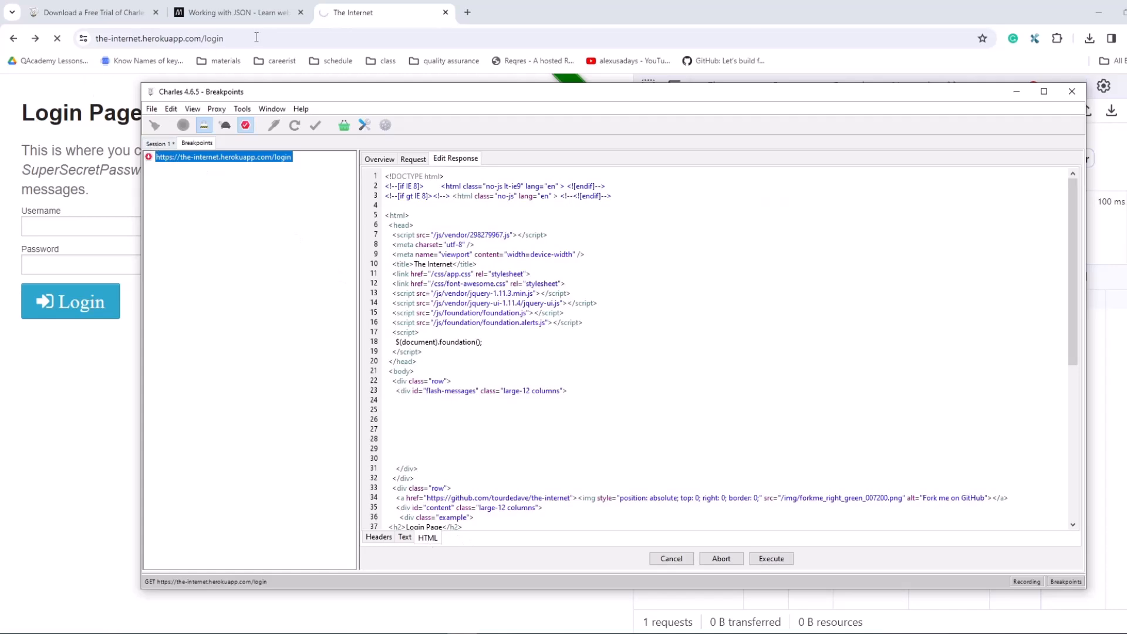
click(354, 9)
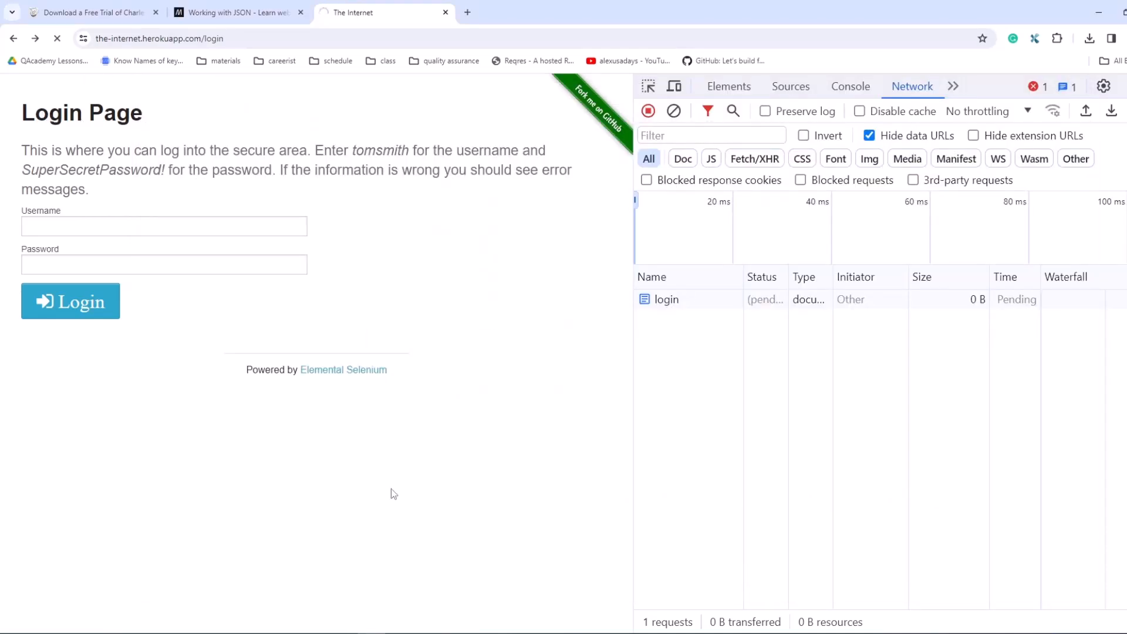
click(461, 633)
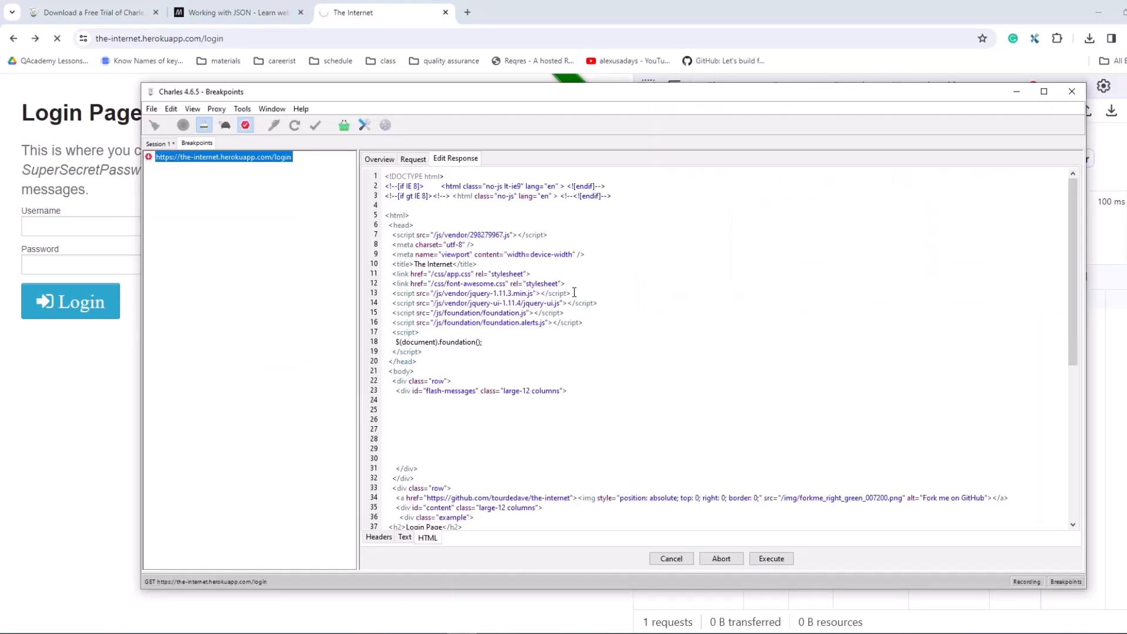
scroll(476, 327, down, 4)
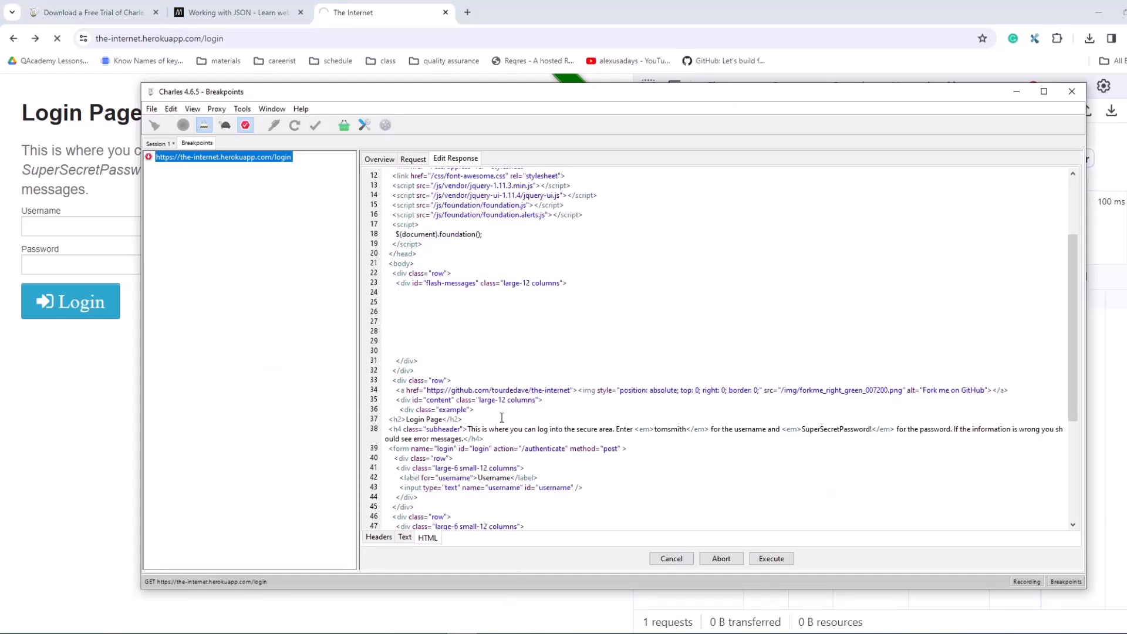
drag(443, 419, 406, 419)
key(BackSpace)
text(HI IT)
text( IS CHARLES)
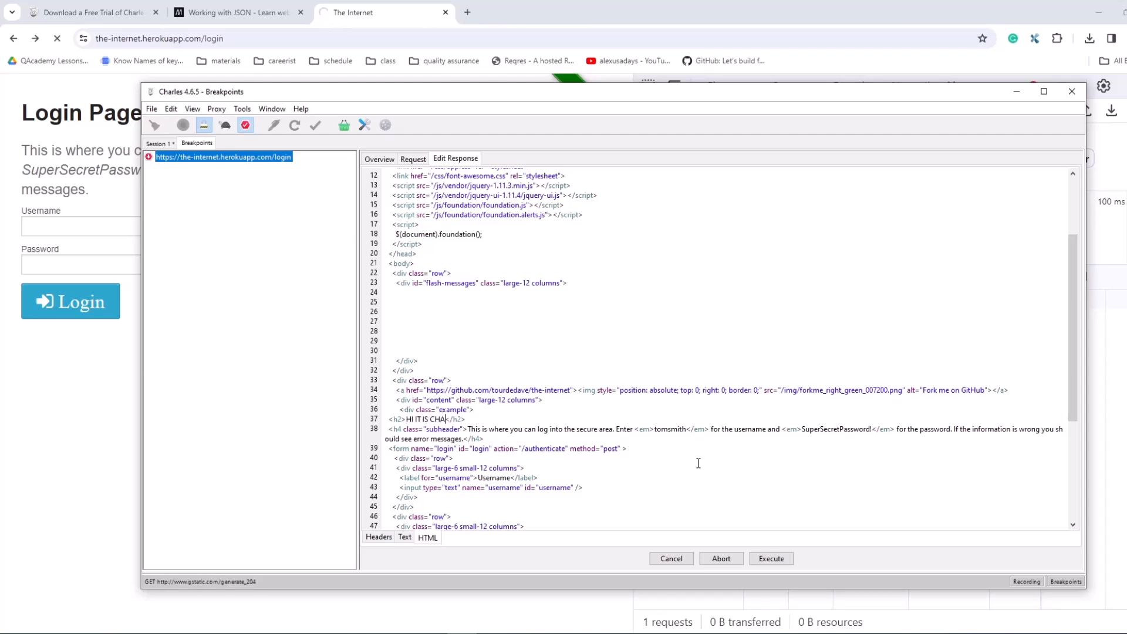
Step: Replace the whole h4 subheader text in the response HTML with "SUB TO ALEXUSADAYS."
drag(469, 430, 502, 430)
click(470, 433)
click(481, 438)
drag(468, 429, 463, 440)
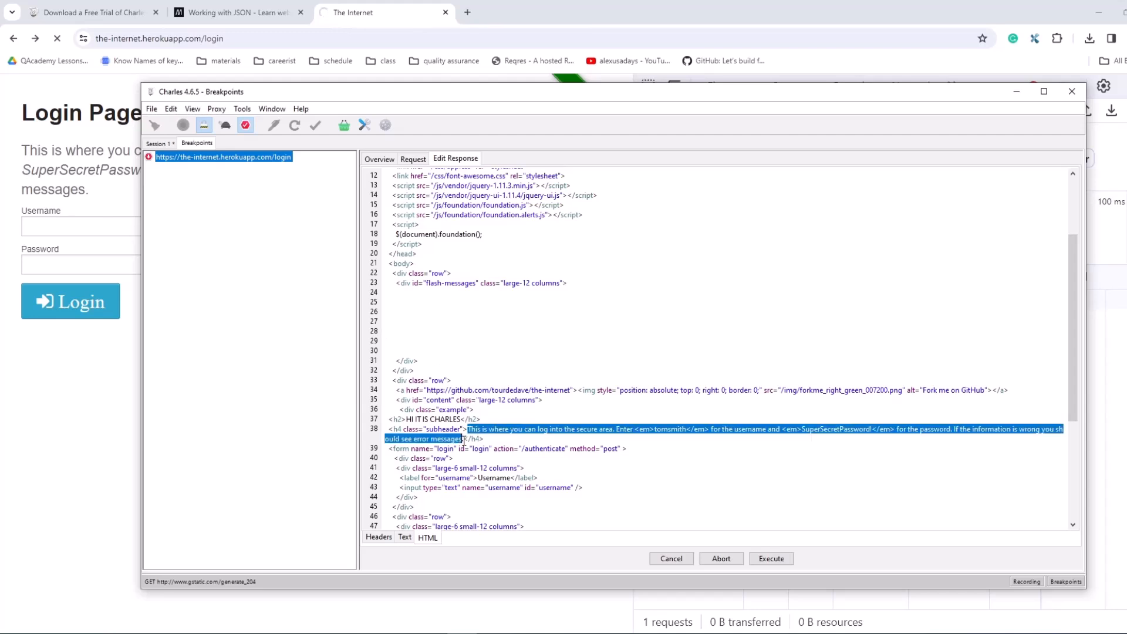
text(SUB )
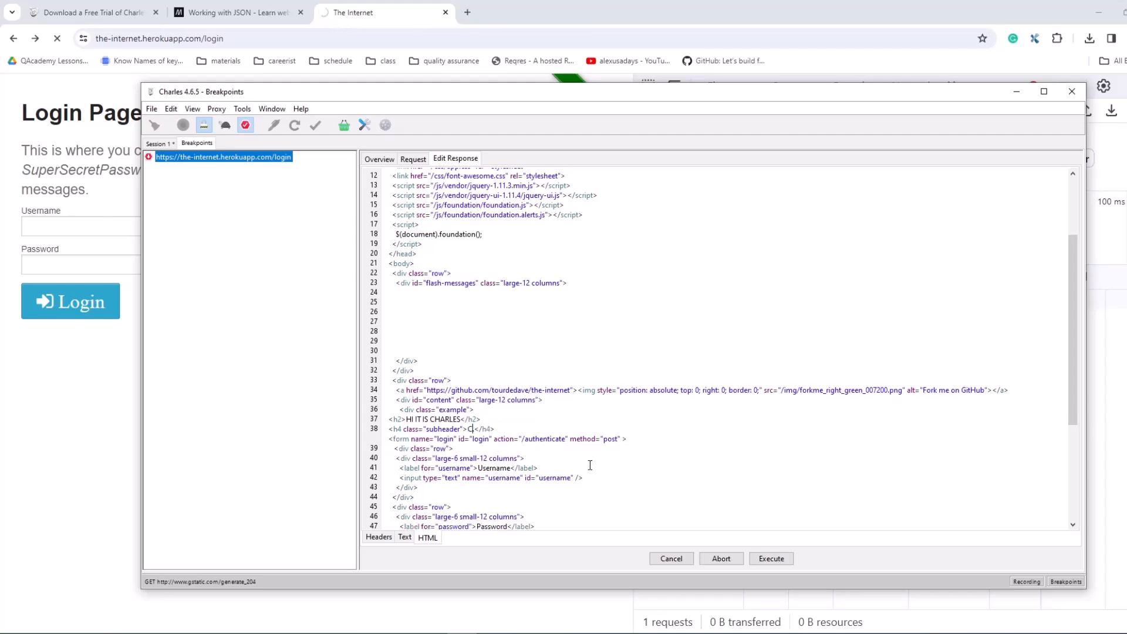
text(TO ALEXUSADAYS.)
Step: Execute the edited login response and check the new heading on the page in the browser
scroll(590, 464, down, 4)
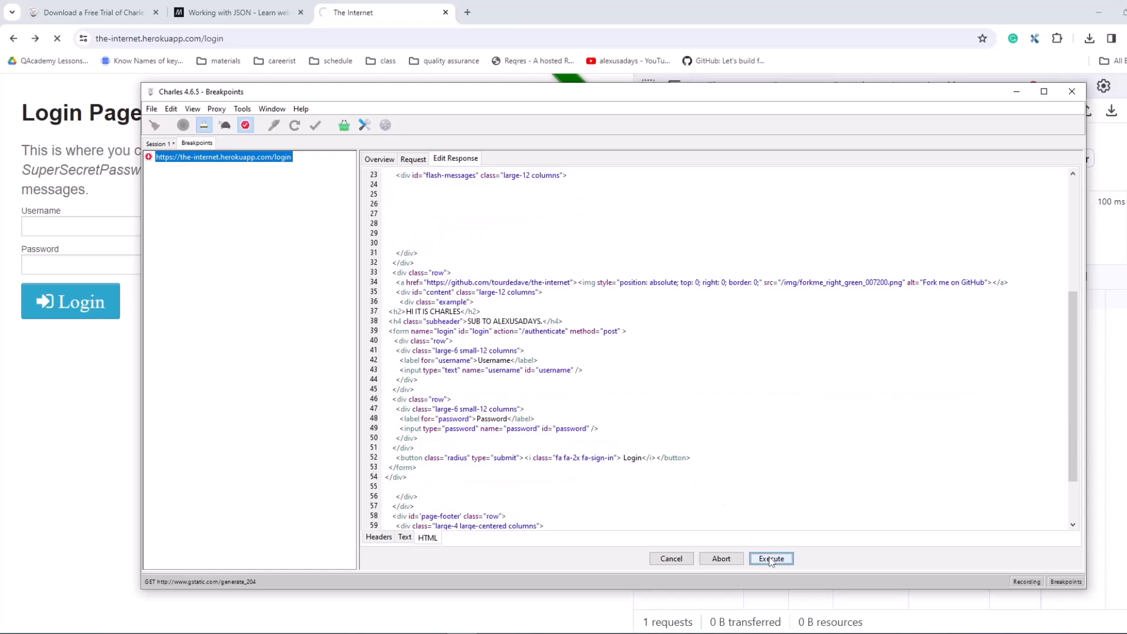
click(771, 559)
click(1016, 91)
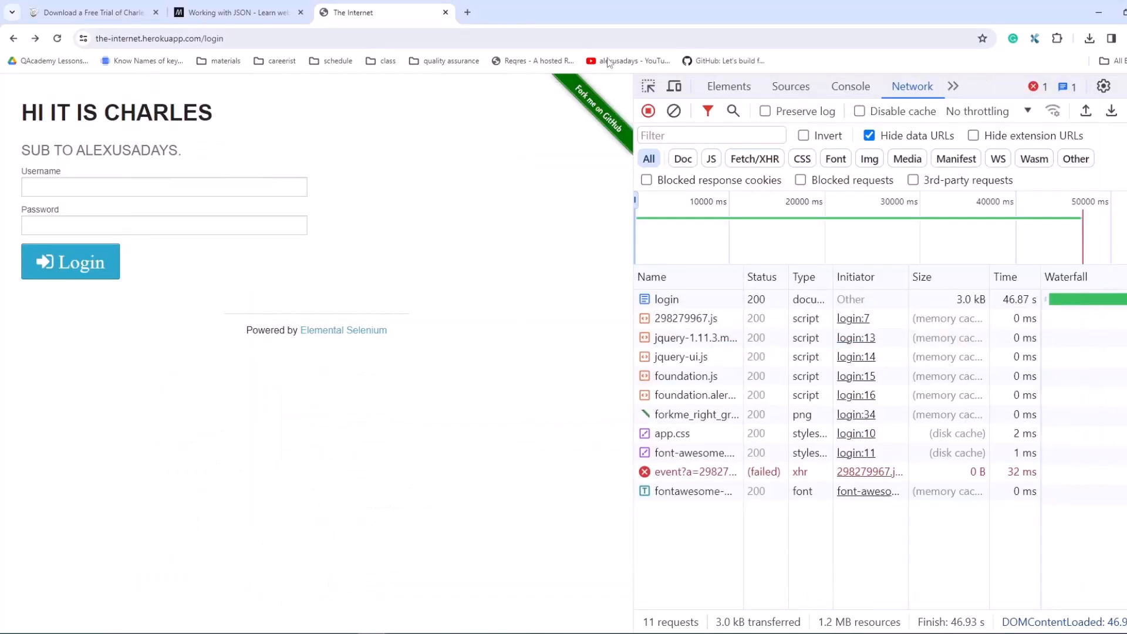
drag(22, 112, 237, 115)
click(251, 121)
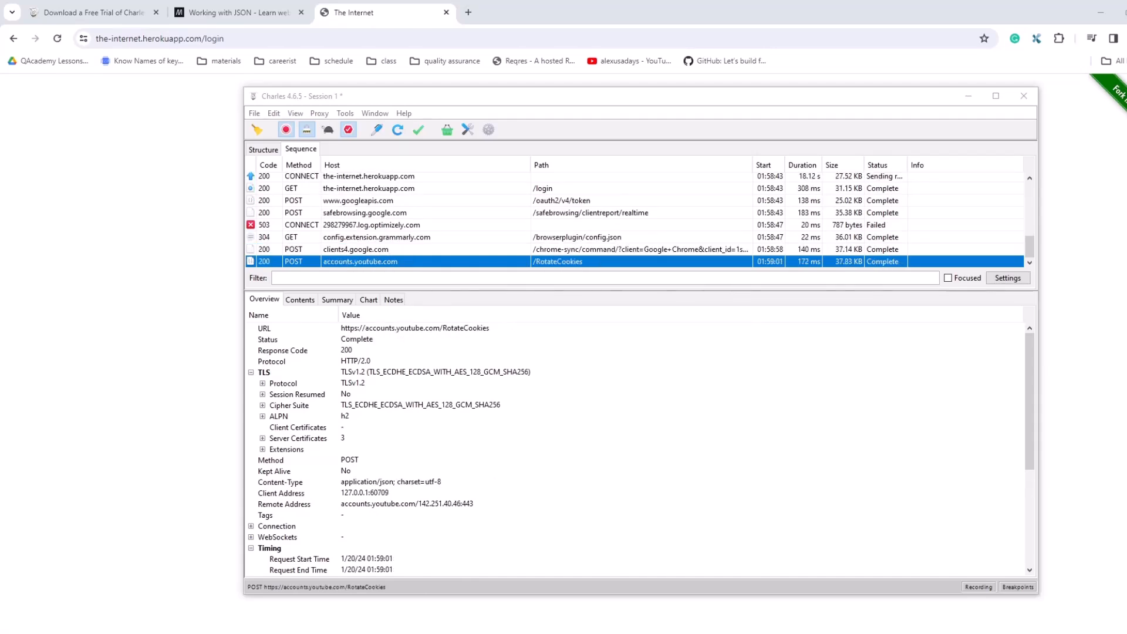
Step: Look up the computer's local IP addresses, highlight the Intel Ethernet connection's address, and close the list
click(375, 114)
mouse_move(415, 118)
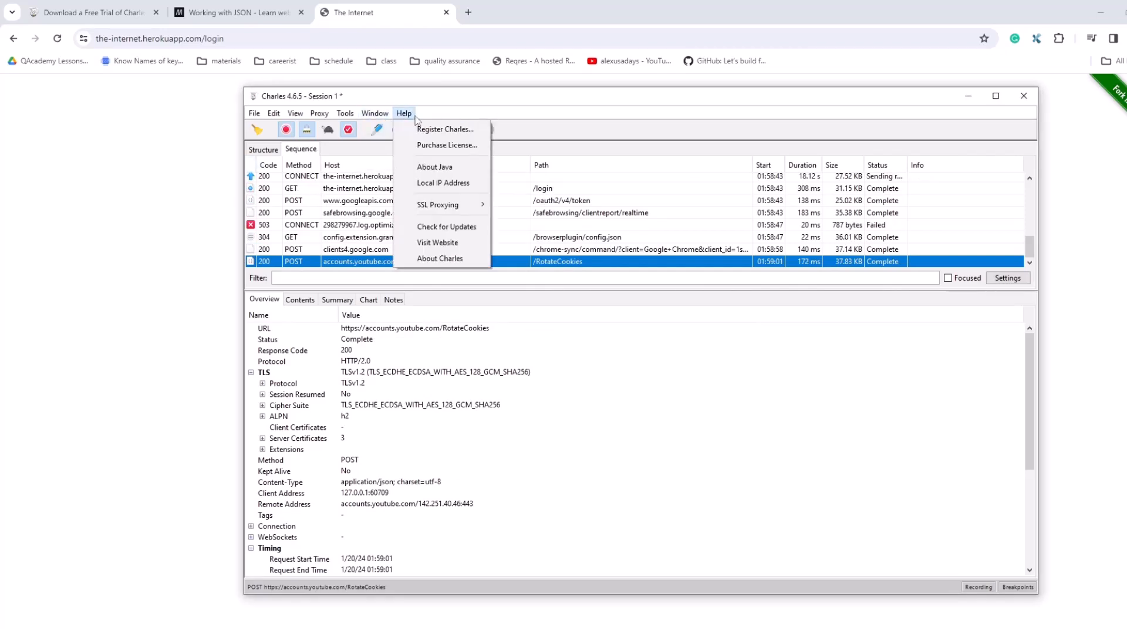
click(444, 183)
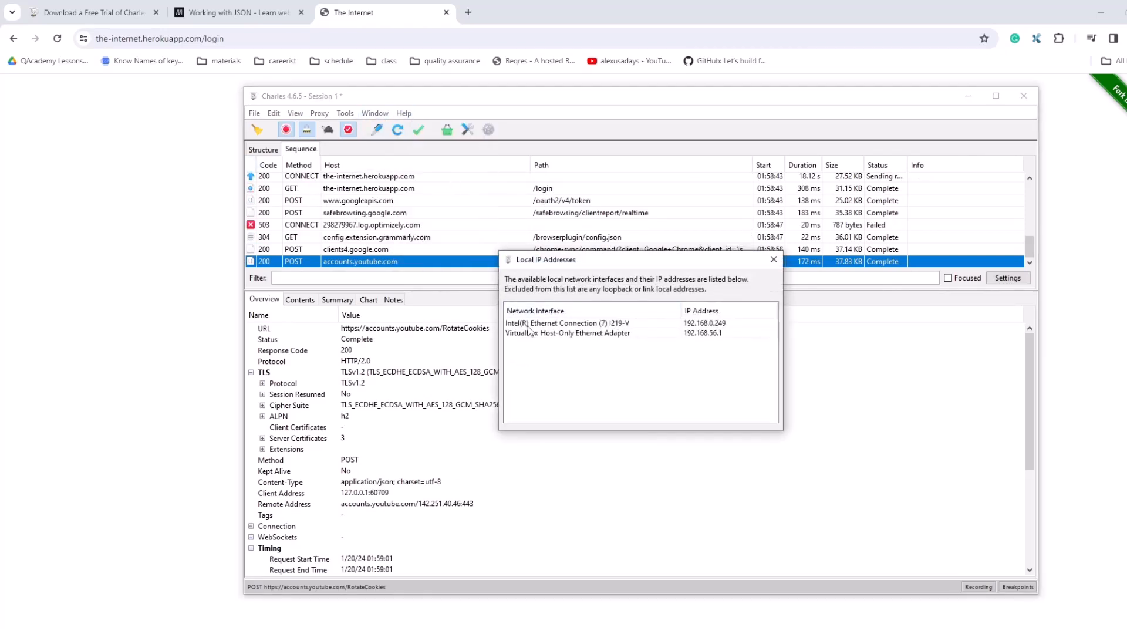
click(703, 326)
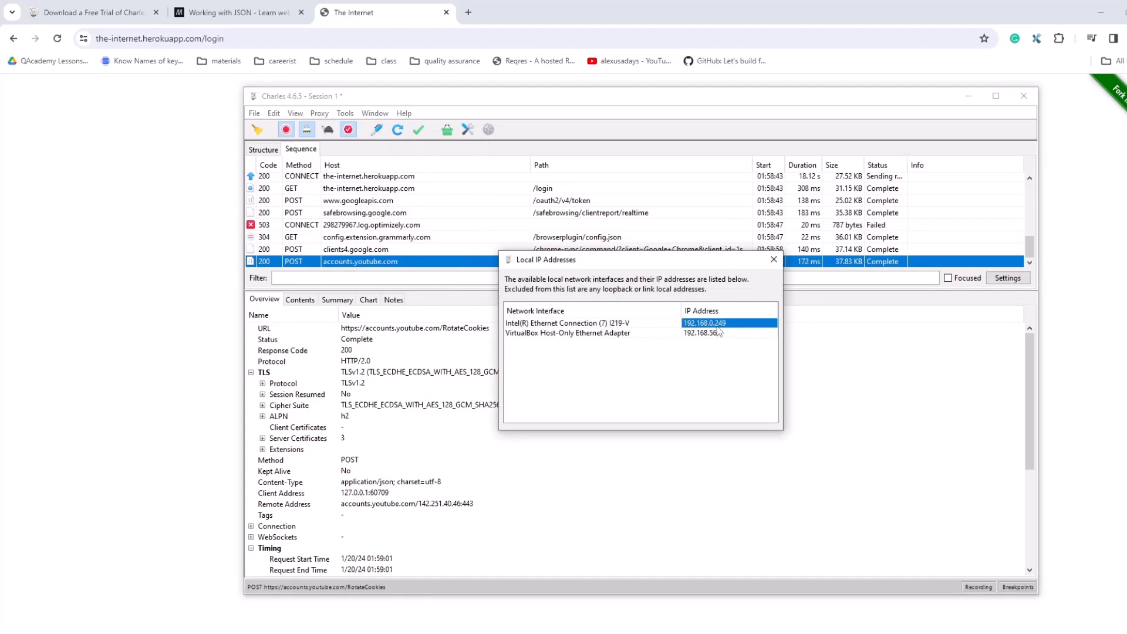
click(774, 259)
Step: Show the instructions for installing the Charles Root Certificate on a mobile device or remote browser, moving the message clear of the session window
click(404, 113)
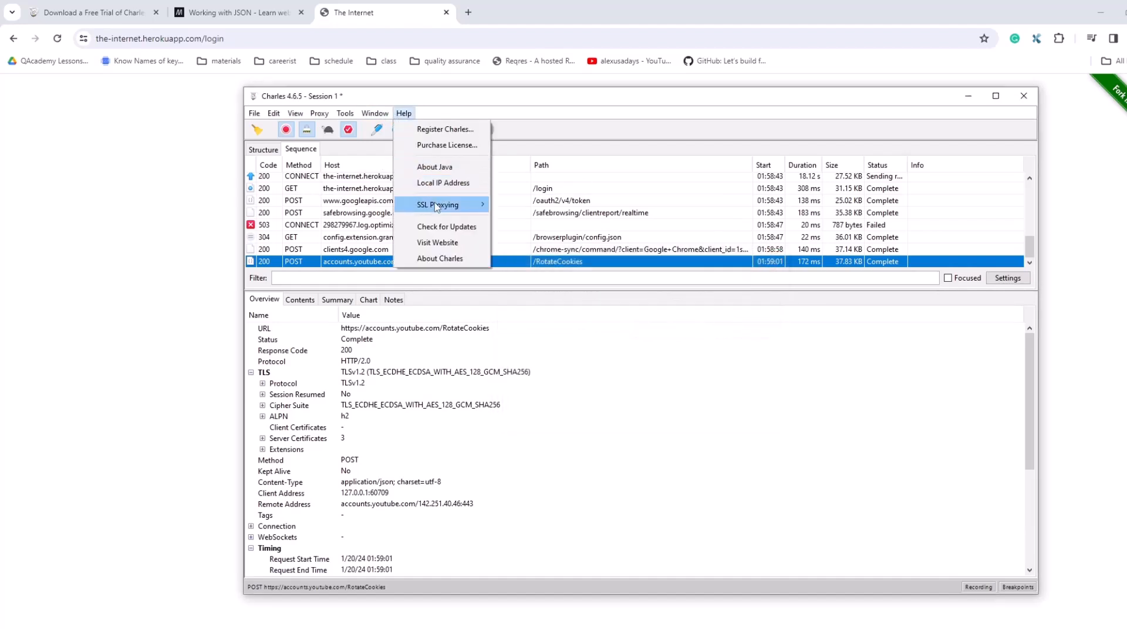
mouse_move(434, 203)
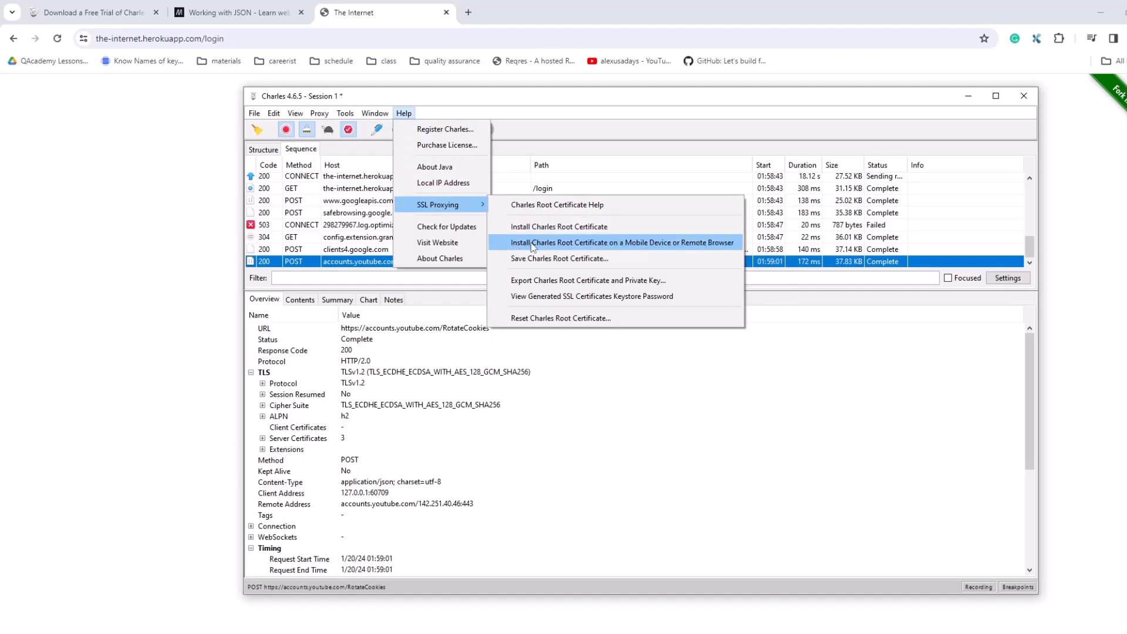
click(672, 247)
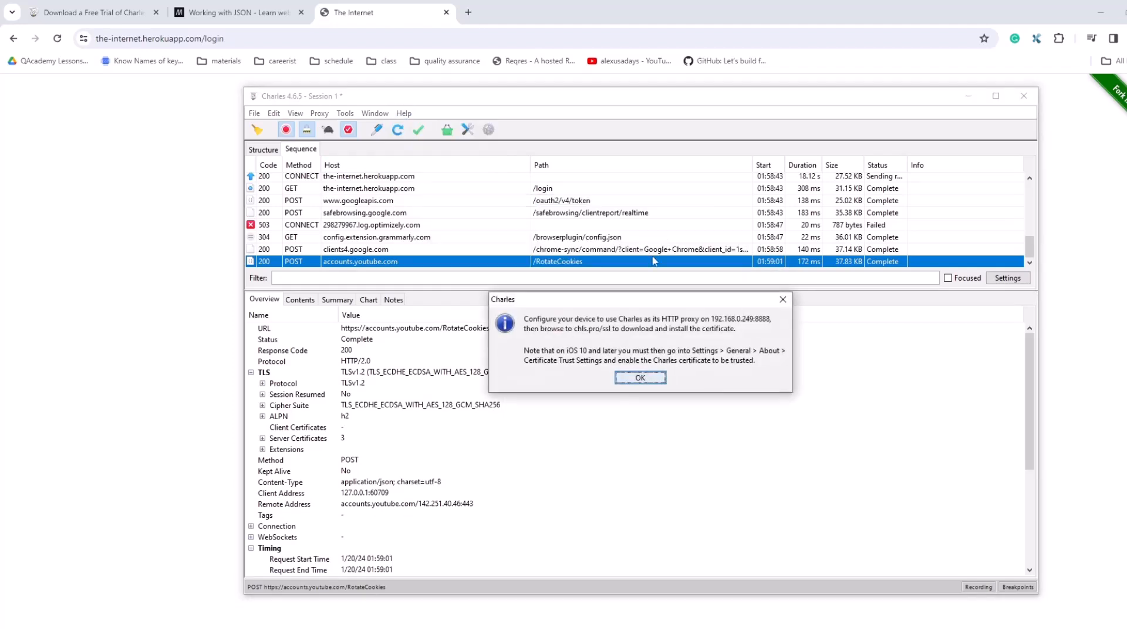
drag(650, 307, 719, 33)
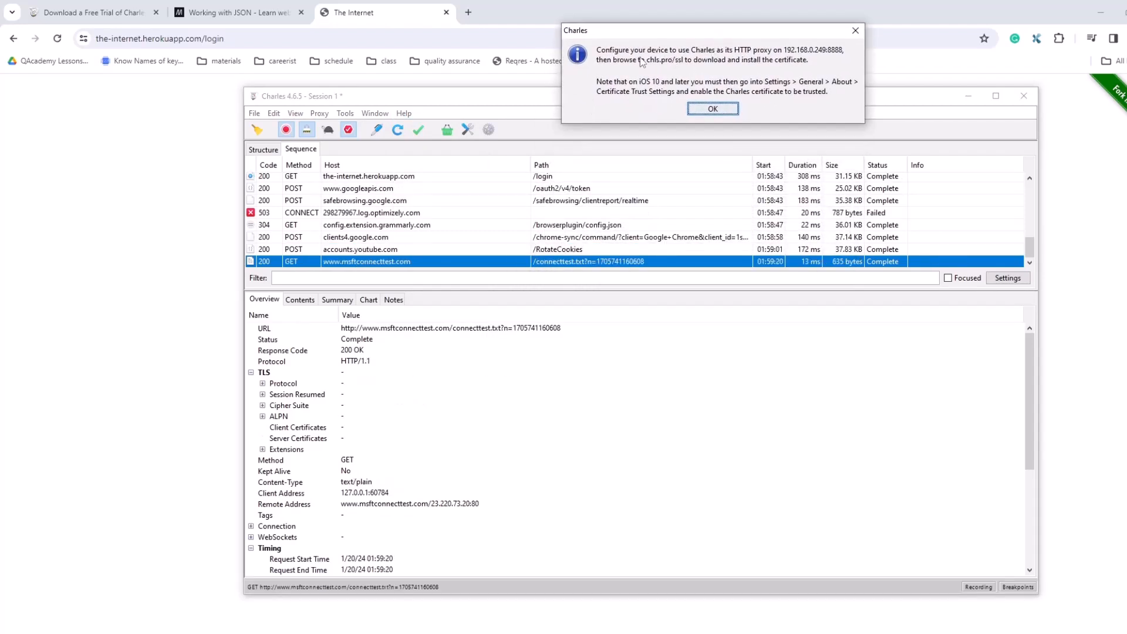